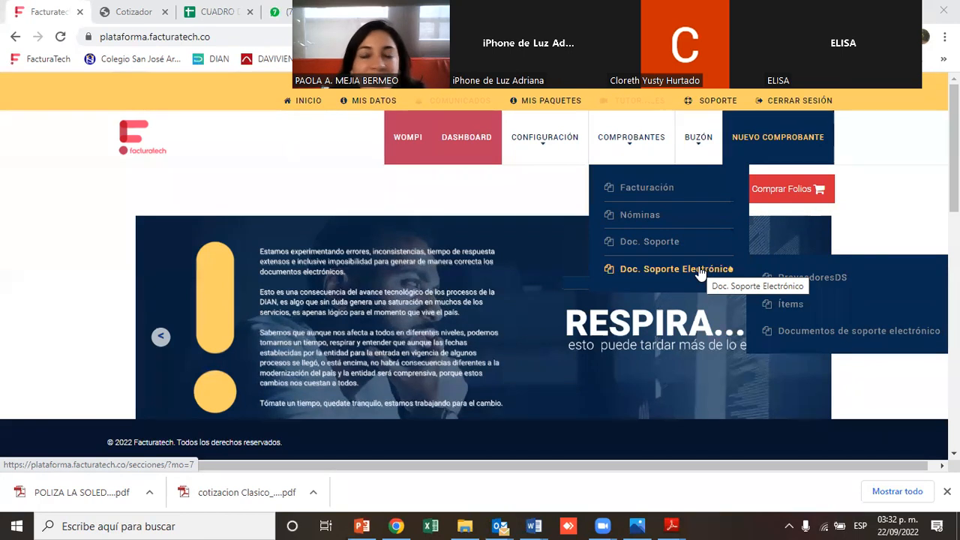
Open ProveedoresDS under Doc. Soporte Electrónico and sign back in to the platform with the saved credentials
mouse_move(651, 189)
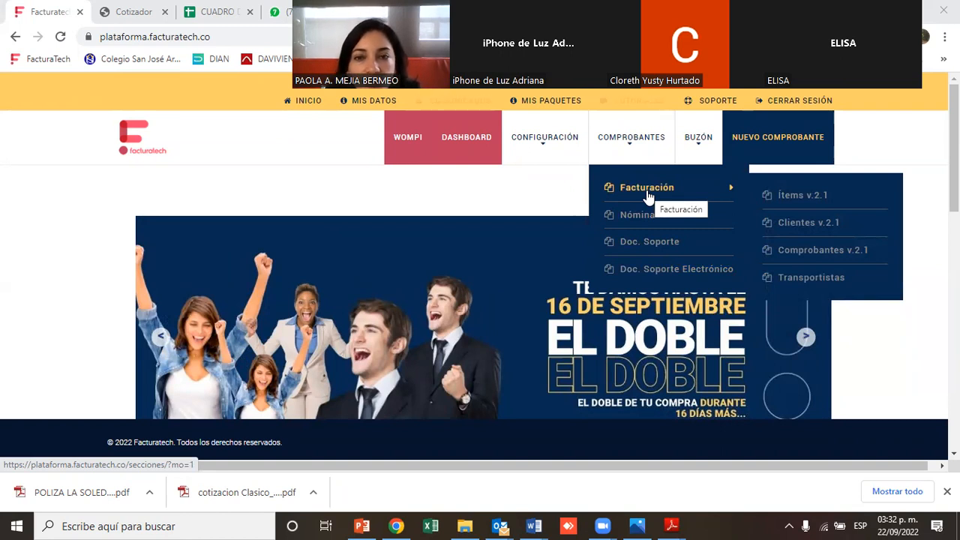
mouse_move(639, 273)
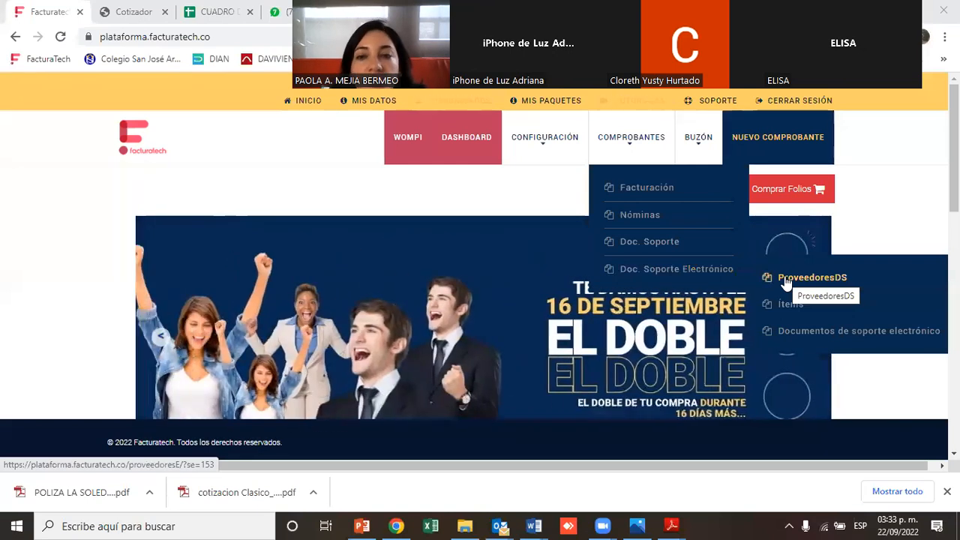
click(786, 284)
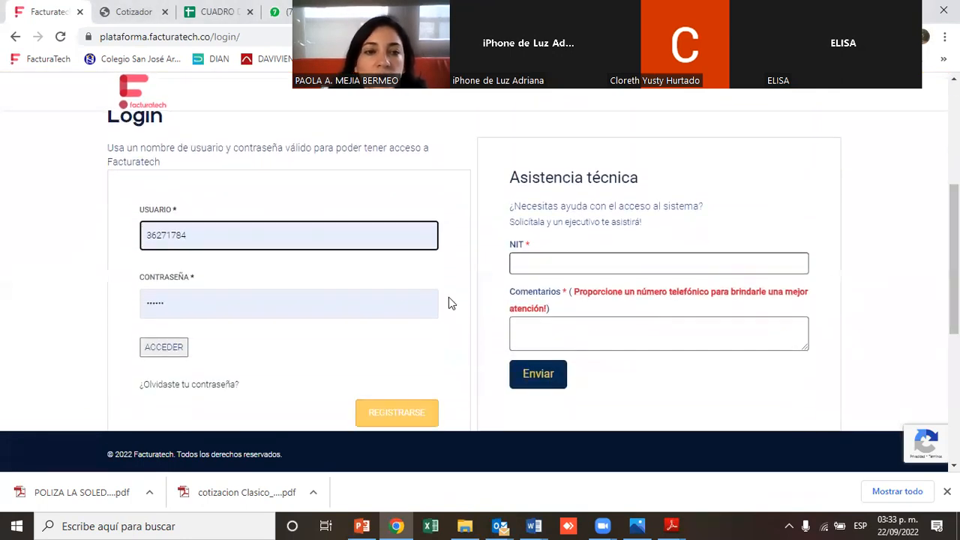
click(166, 351)
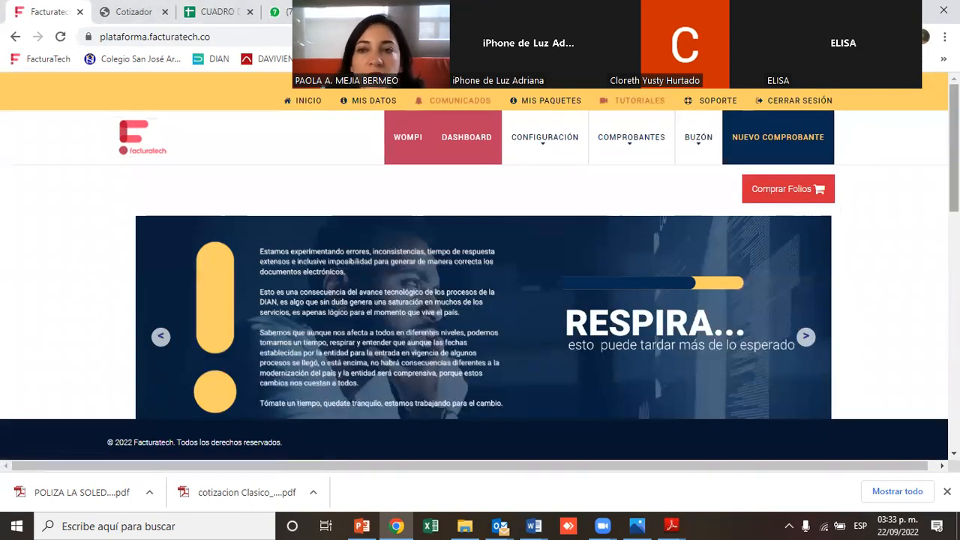
Open the ProveedoresDS provider list under Doc. Soporte Electrónico and start a new provider
mouse_move(631, 135)
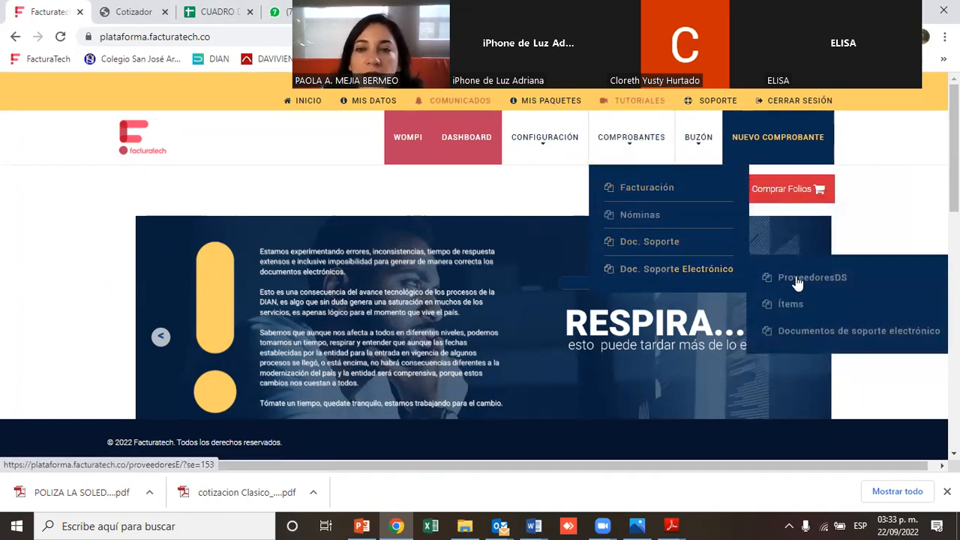
click(814, 280)
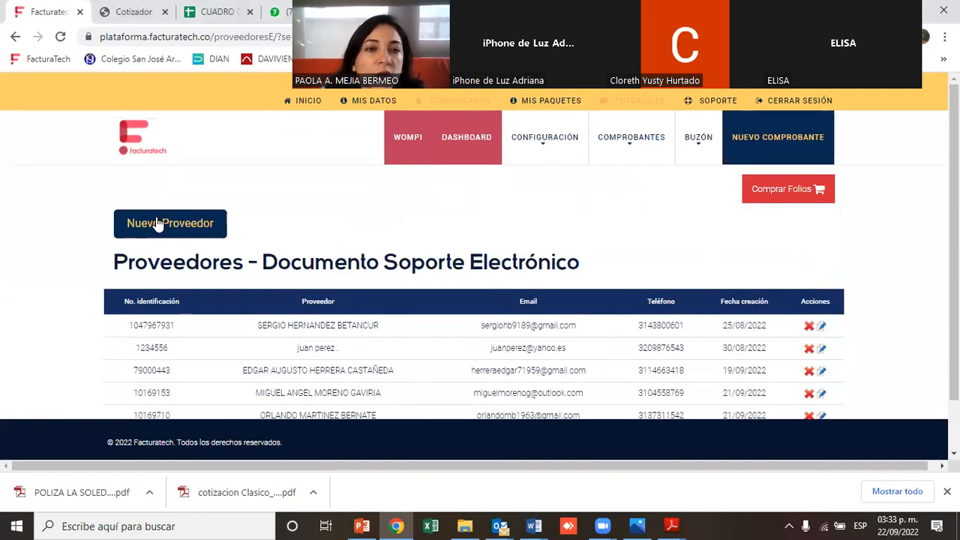
click(157, 223)
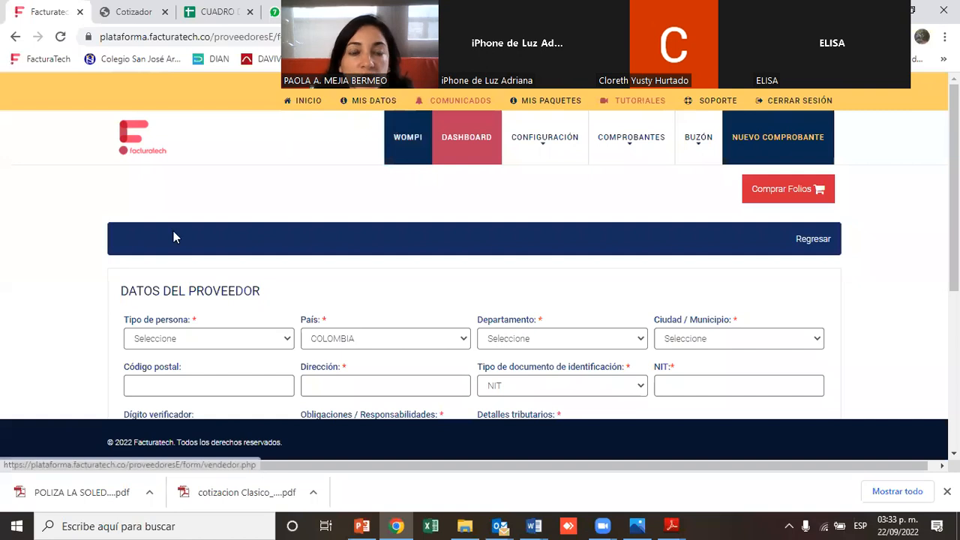
Set the person type to Persona Natural y asimiladas and enter the provider's first name
click(185, 343)
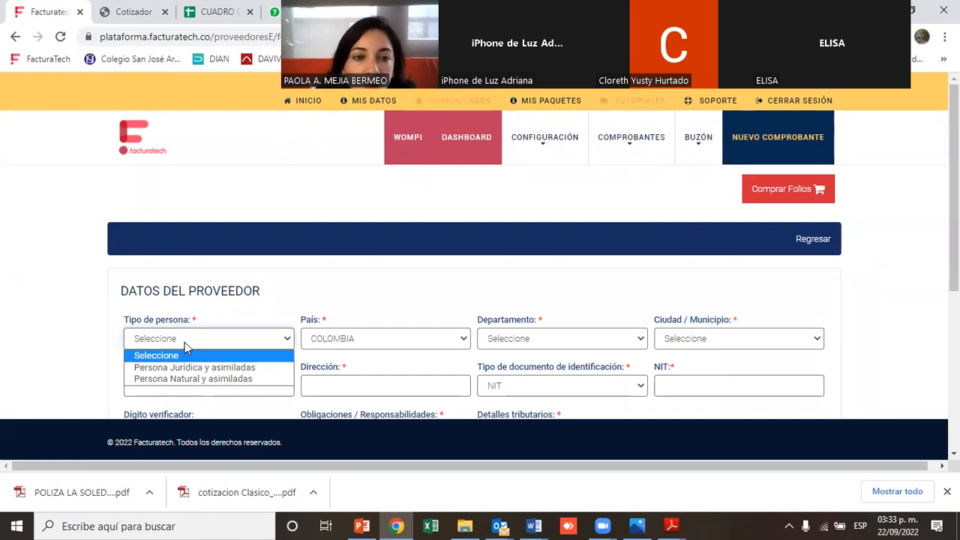
click(180, 377)
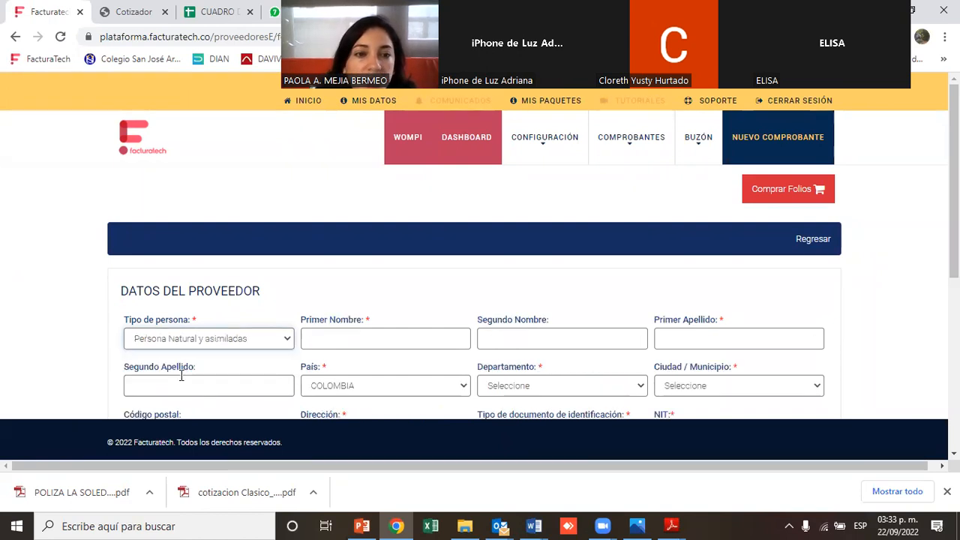
click(328, 340)
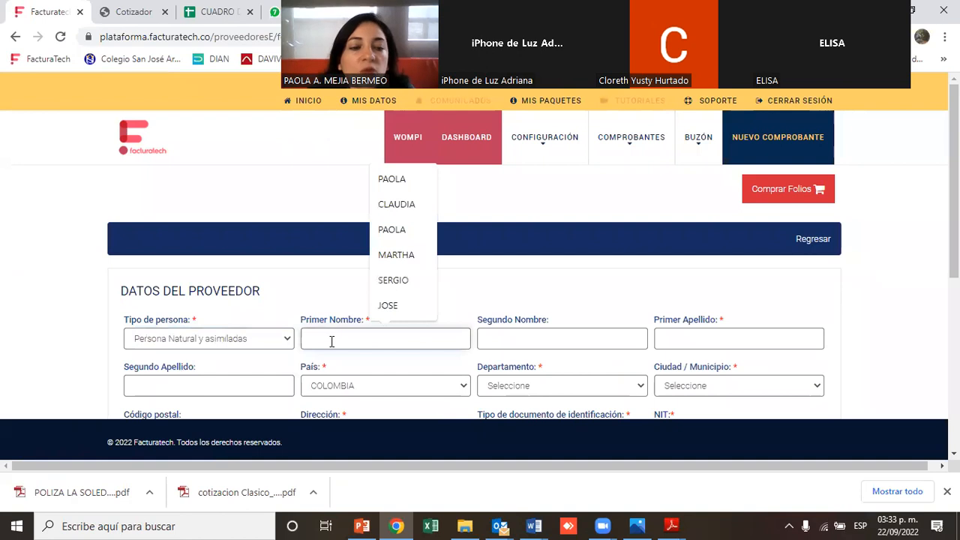
text(a)
key(BackSpace)
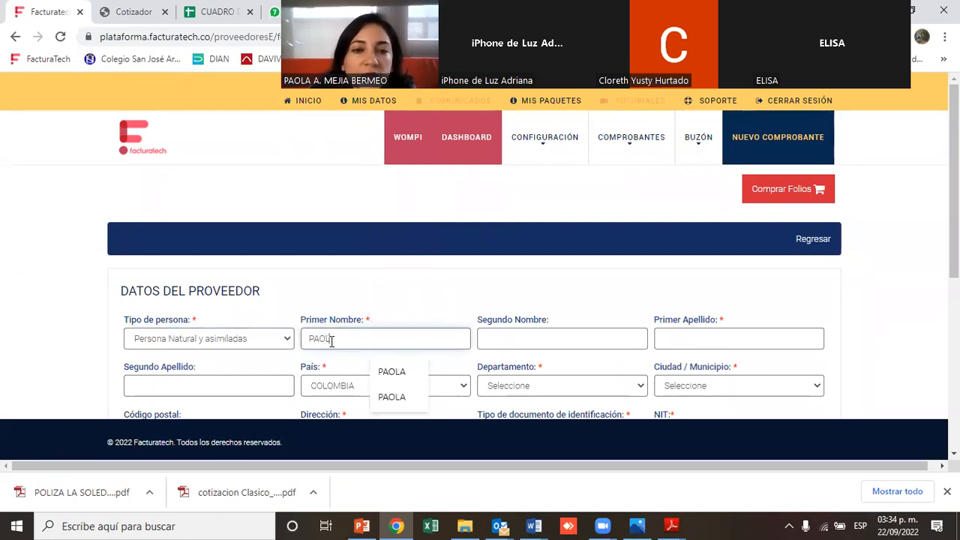
Fill in the provider's second name, first surname and second surname
key(Tab)
key(Tab)
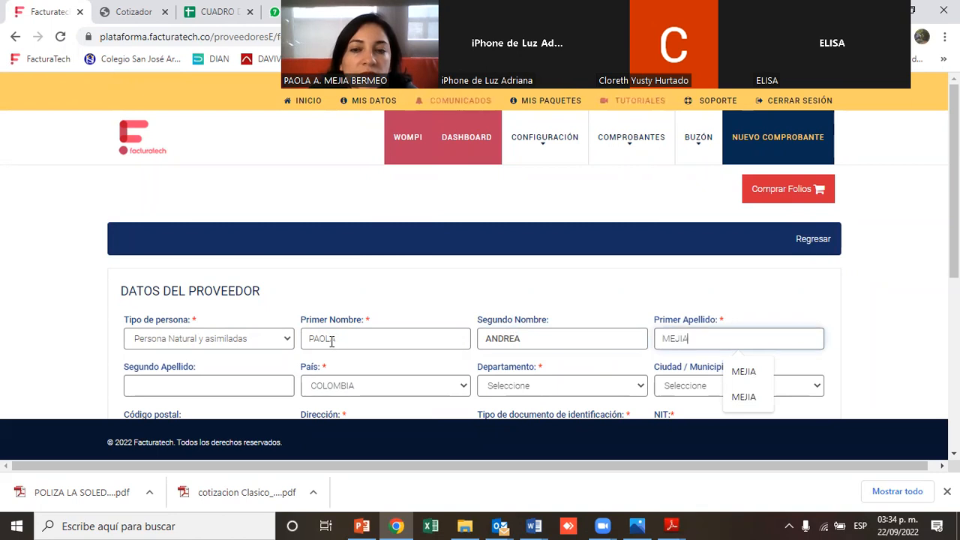
key(Tab)
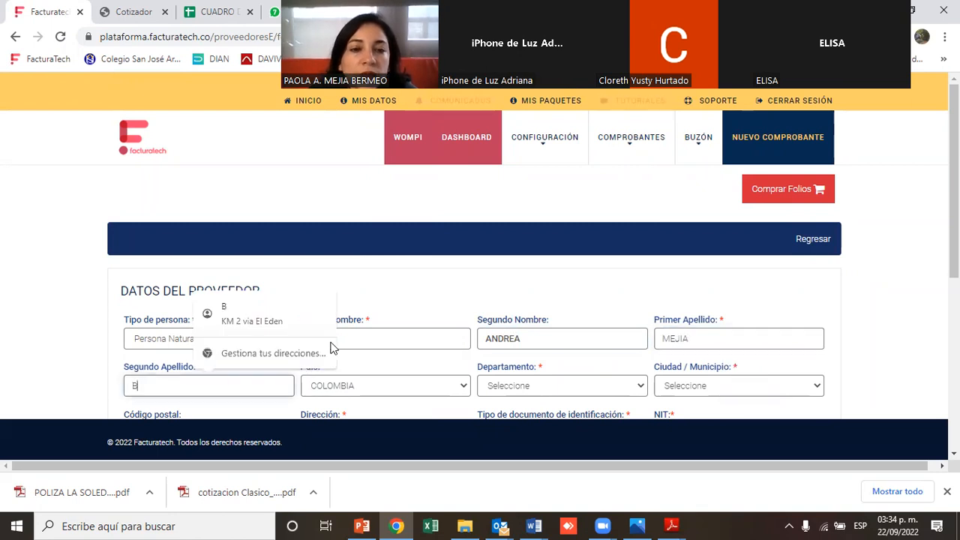
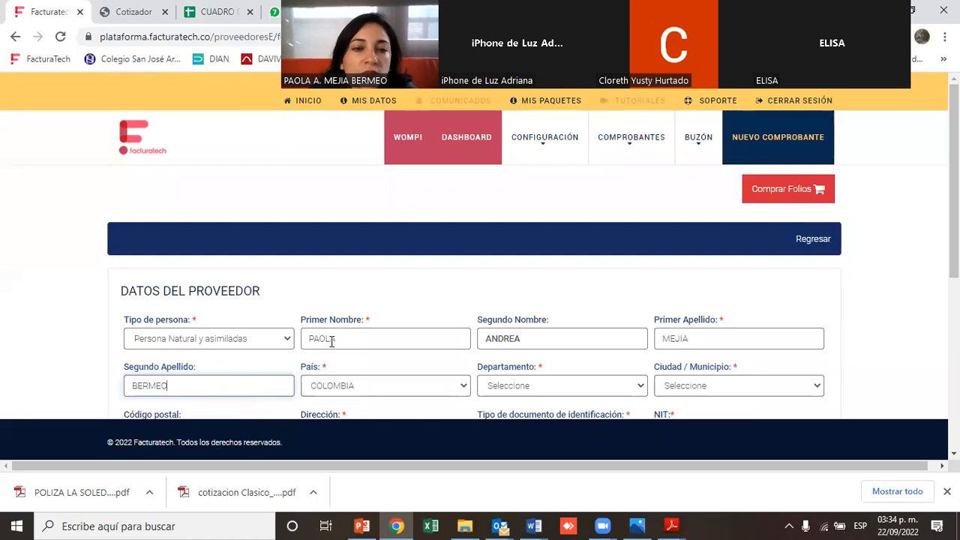
Set the provider's location to COLOMBIA, department Valle del Cauca and city CALI
click(356, 391)
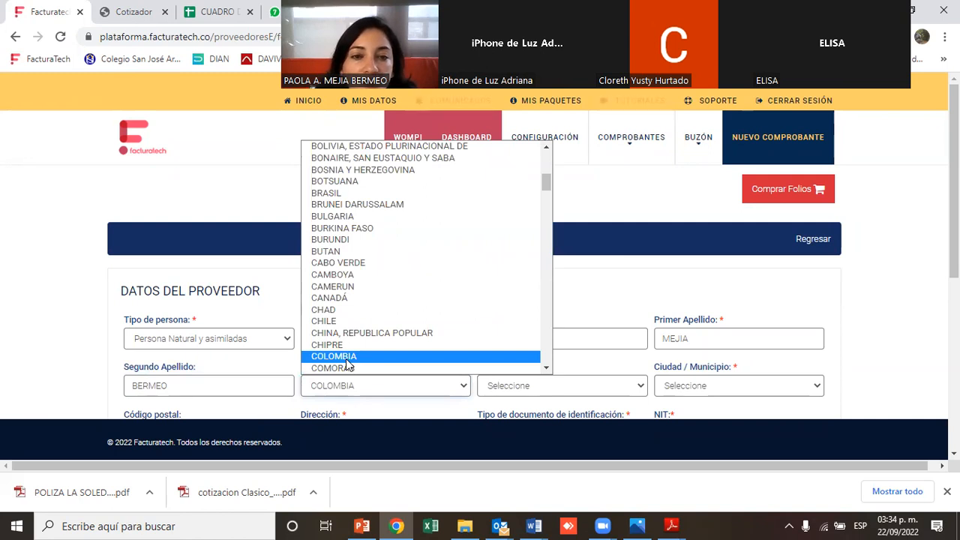
click(346, 358)
click(523, 393)
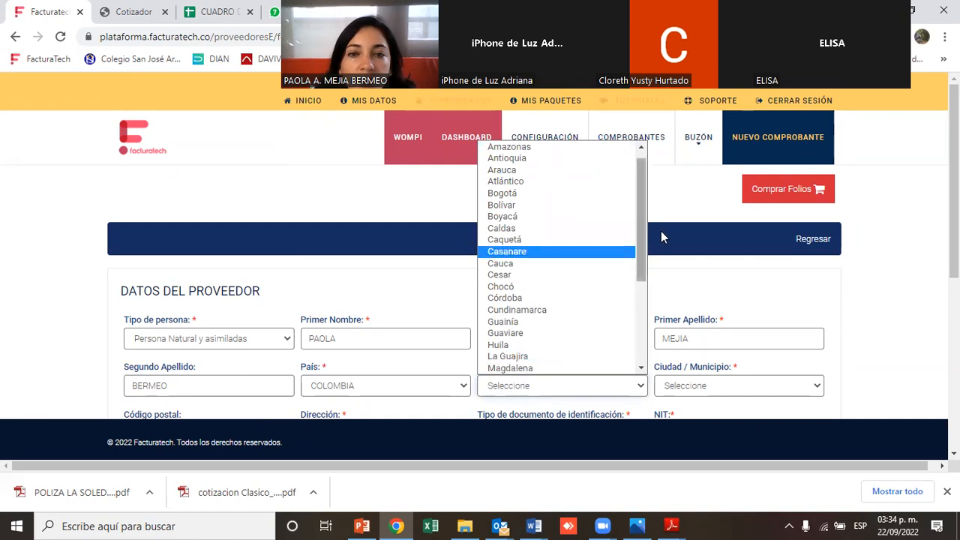
drag(643, 240, 634, 322)
click(571, 345)
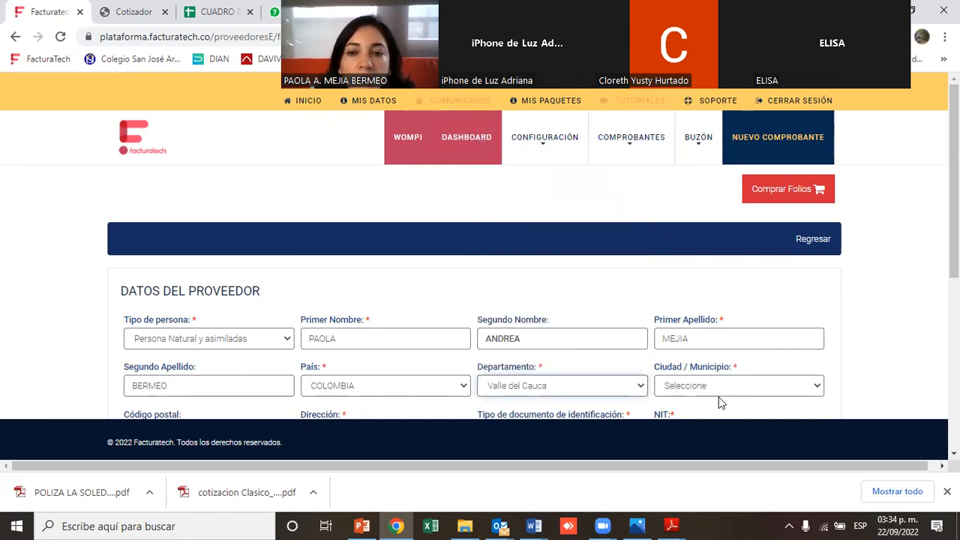
click(722, 389)
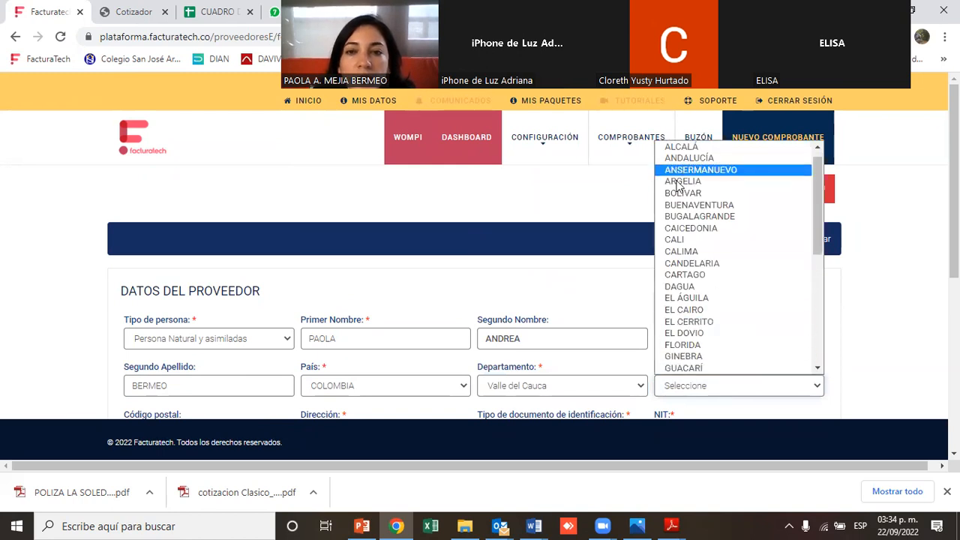
click(677, 240)
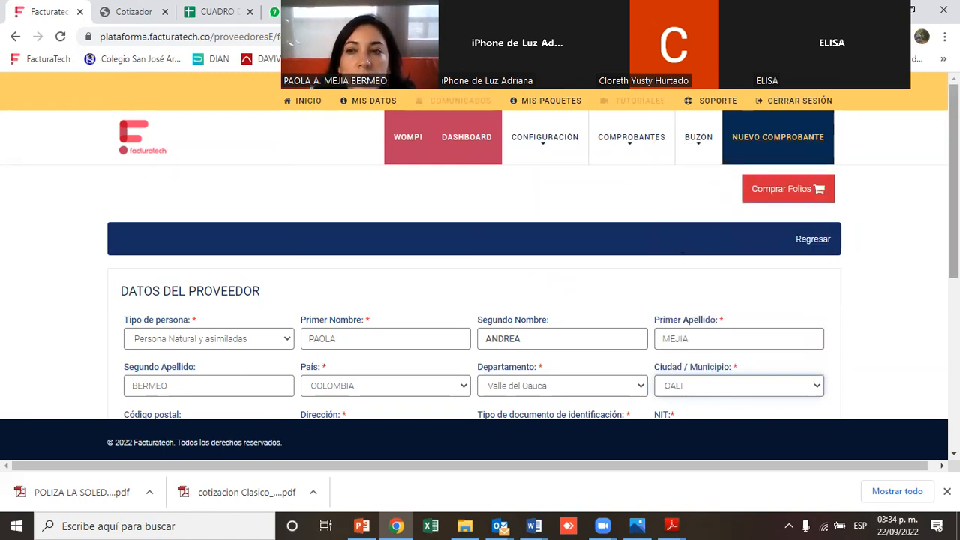
Switch the country to CHILE and review the identification document types offered for it
scroll(954, 188, down, 1)
scroll(806, 251, down, 1)
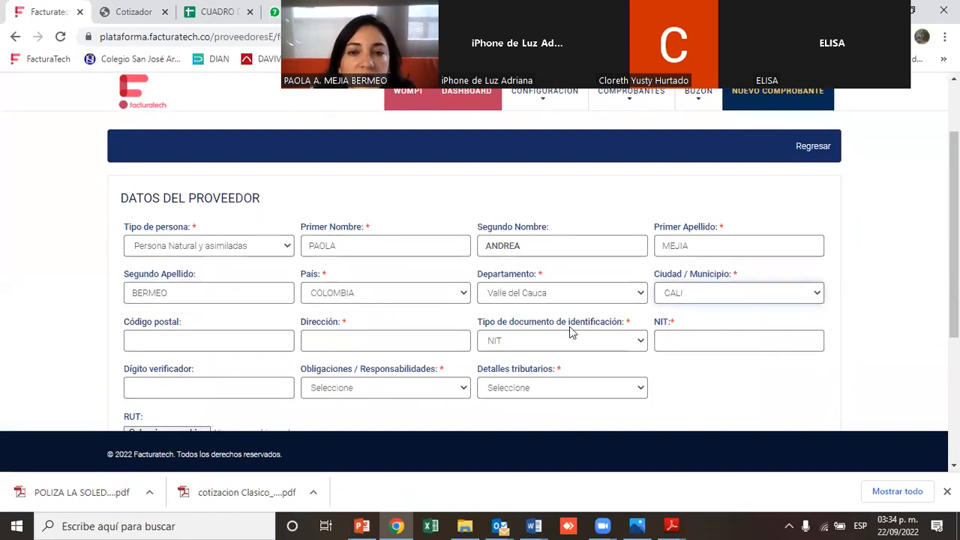
click(547, 339)
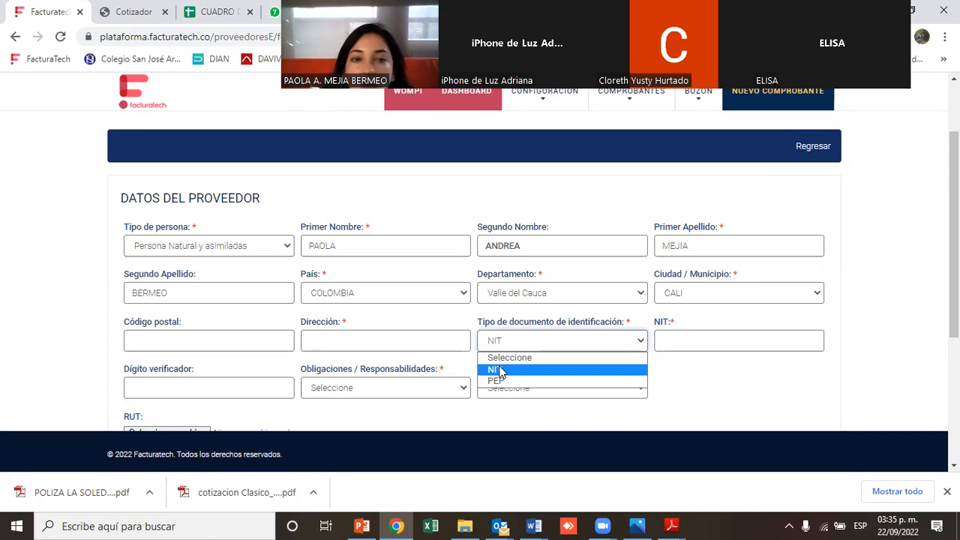
click(389, 295)
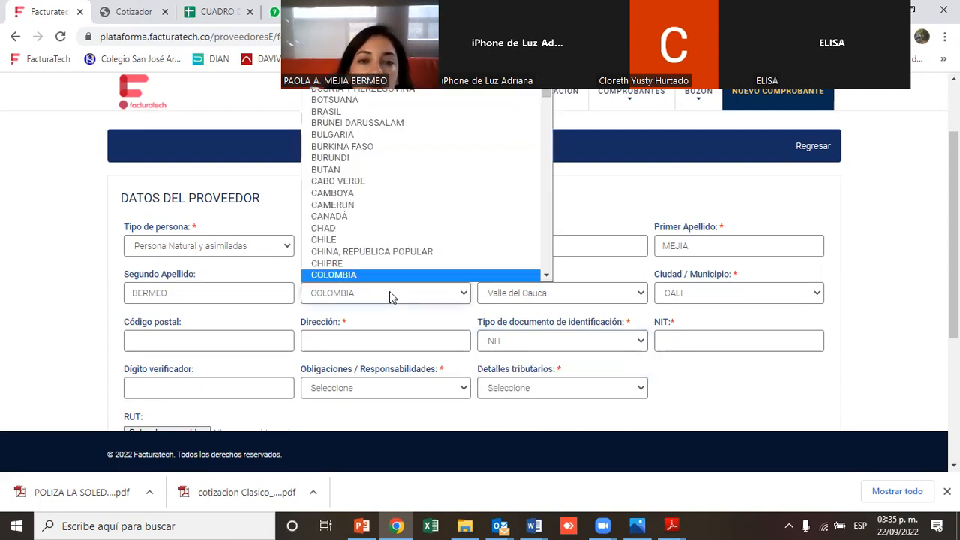
click(371, 239)
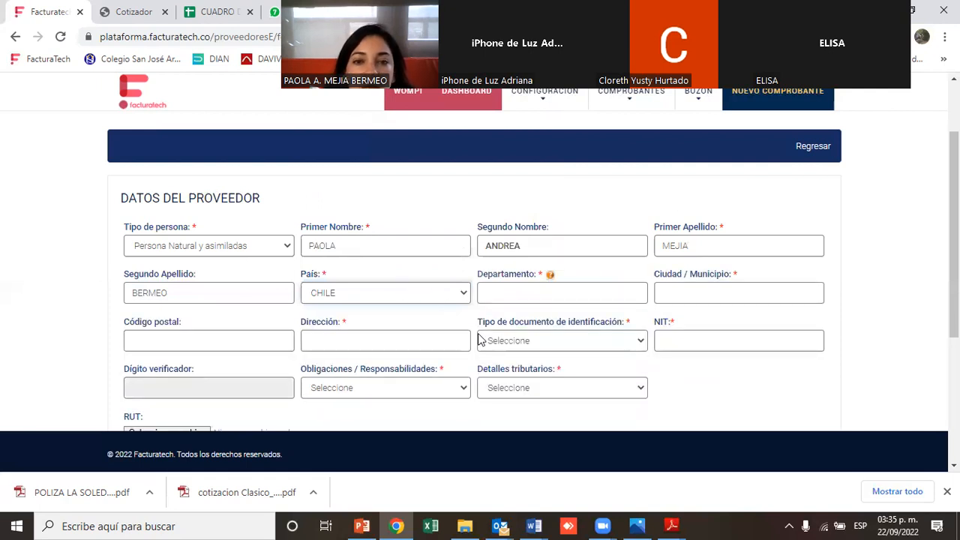
click(517, 342)
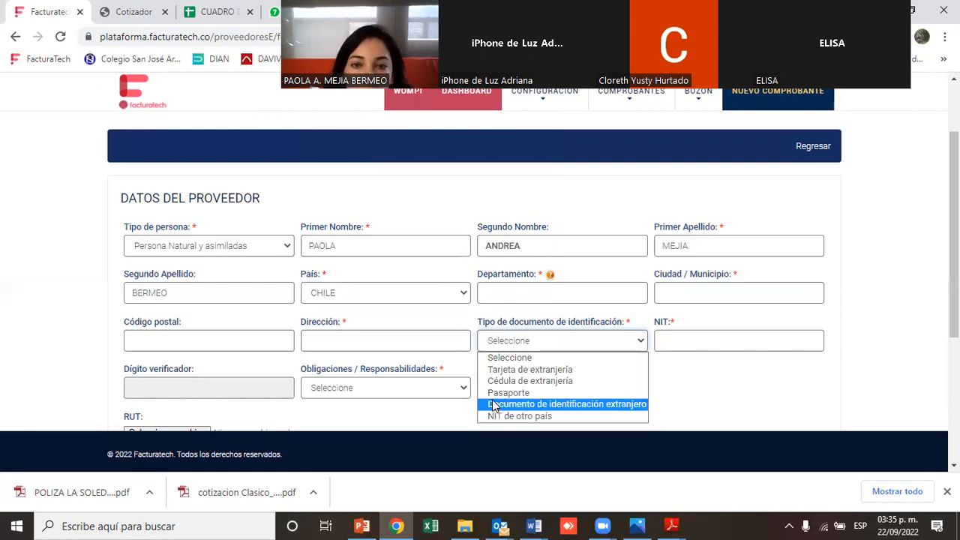
Switch the provider's country back to COLOMBIA
click(324, 300)
click(325, 300)
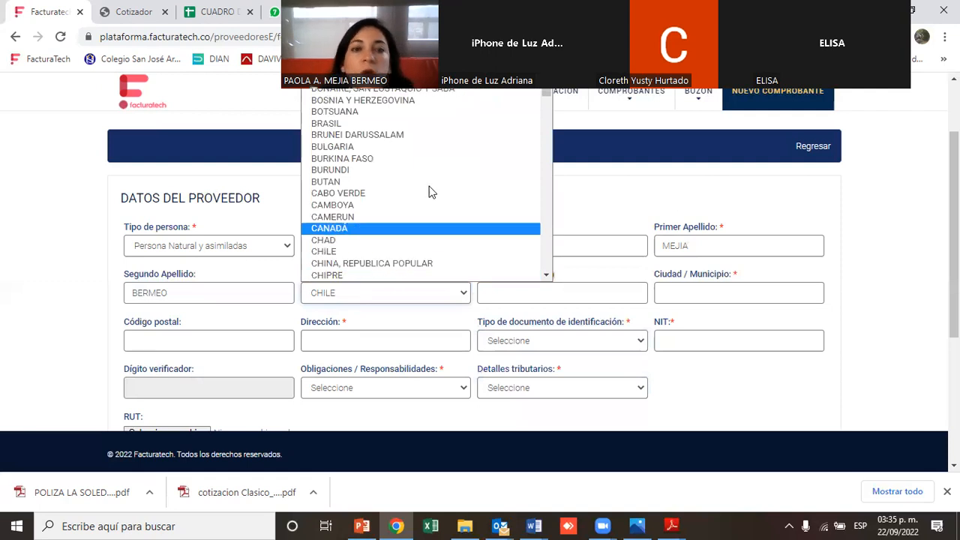
scroll(548, 93, down, 2)
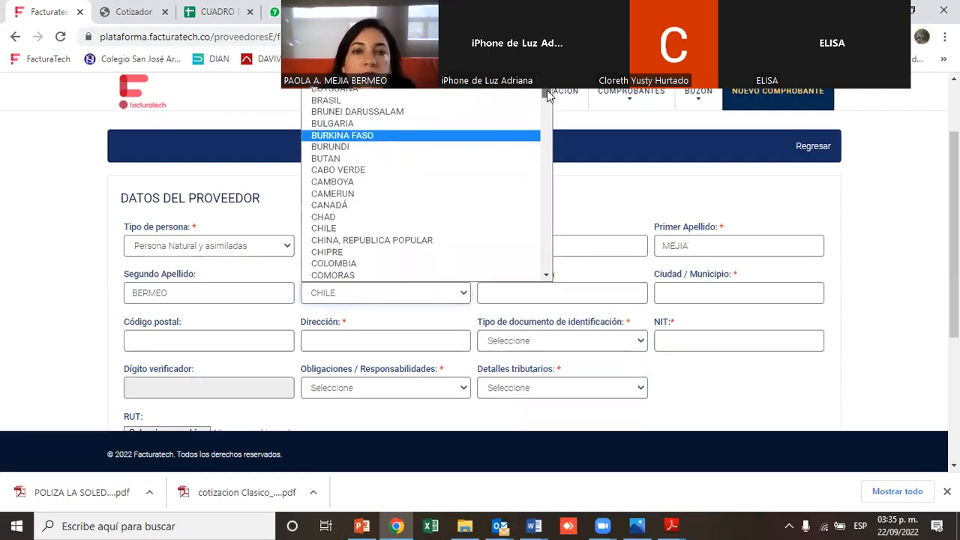
click(365, 251)
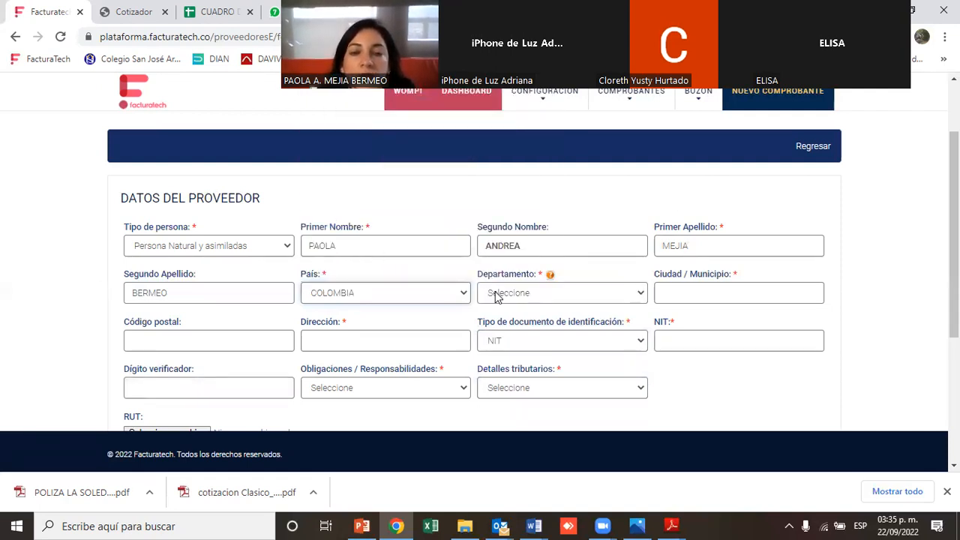
Set the department to Valle del Cauca and the city to CALI again
click(533, 295)
drag(643, 166, 635, 260)
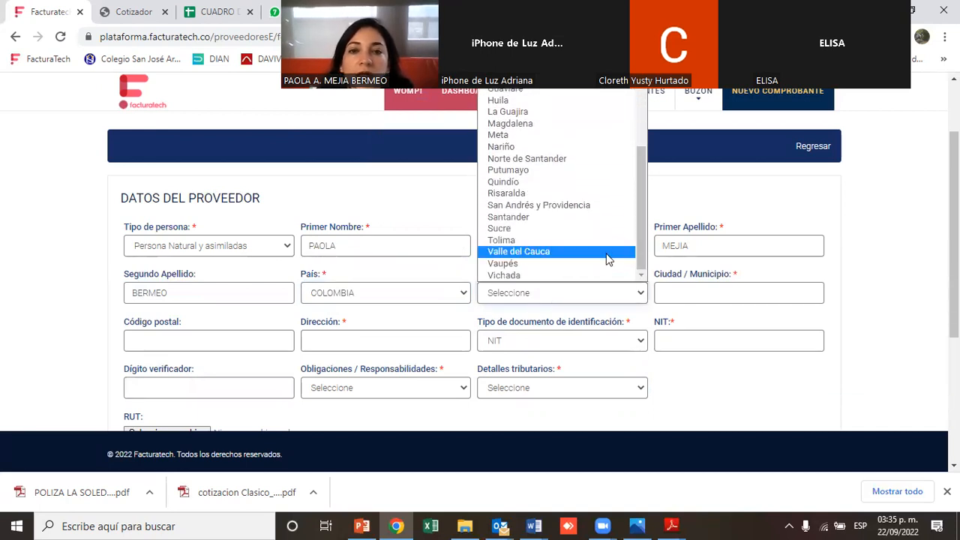
click(605, 252)
click(675, 296)
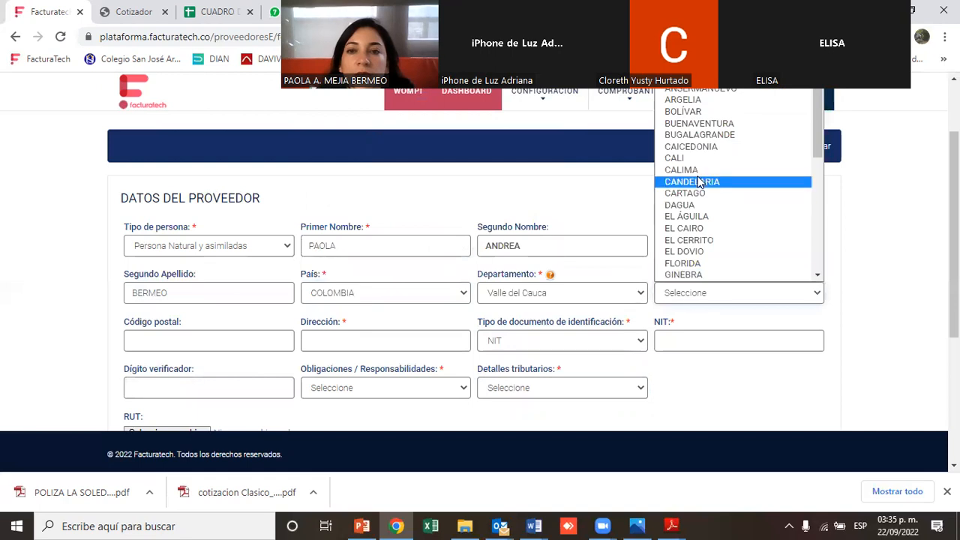
click(695, 158)
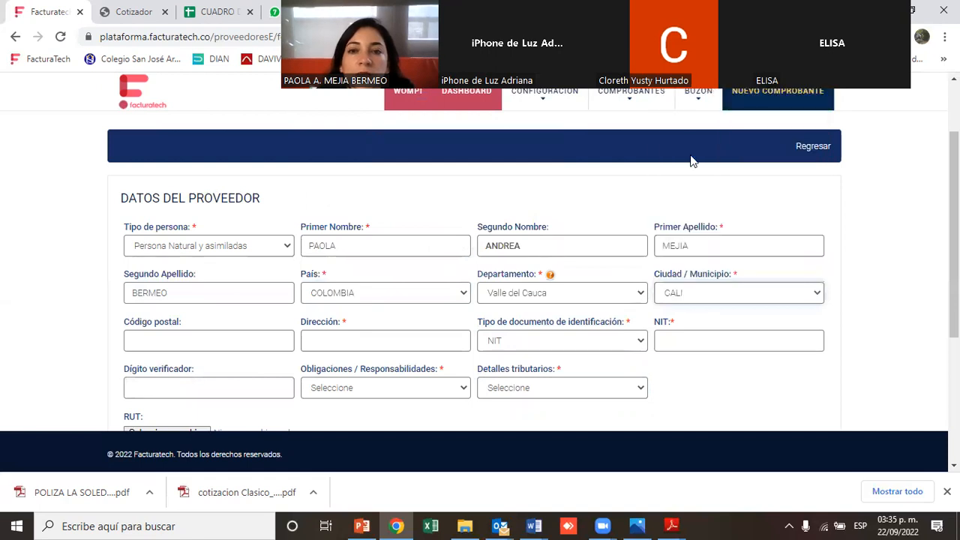
Fill in the provider's address, picking it from the autocomplete suggestion
click(343, 337)
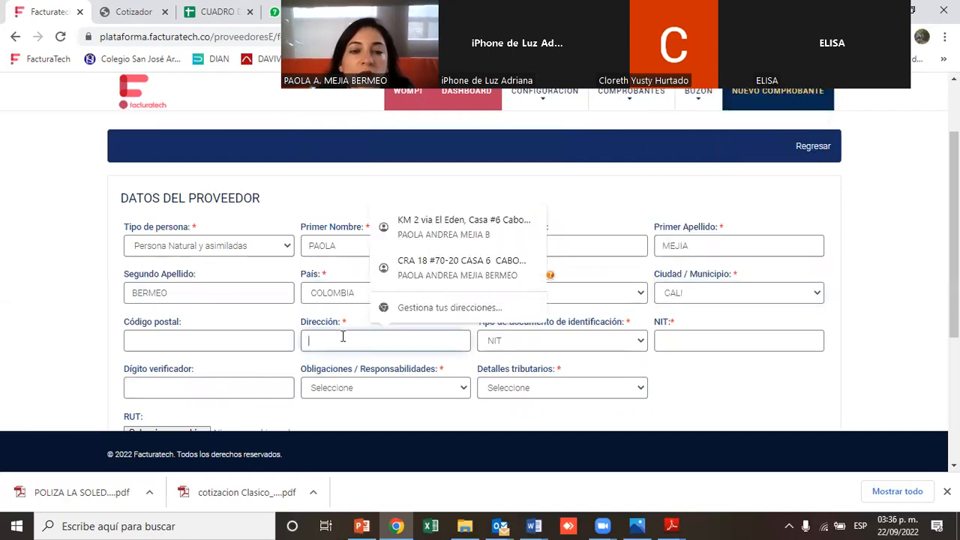
text(CE)
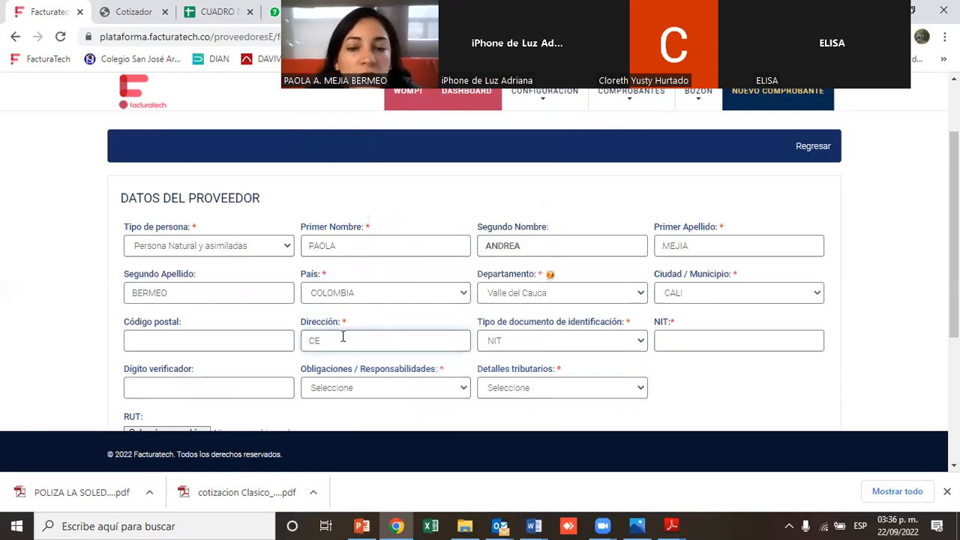
key(BackSpace)
text(E)
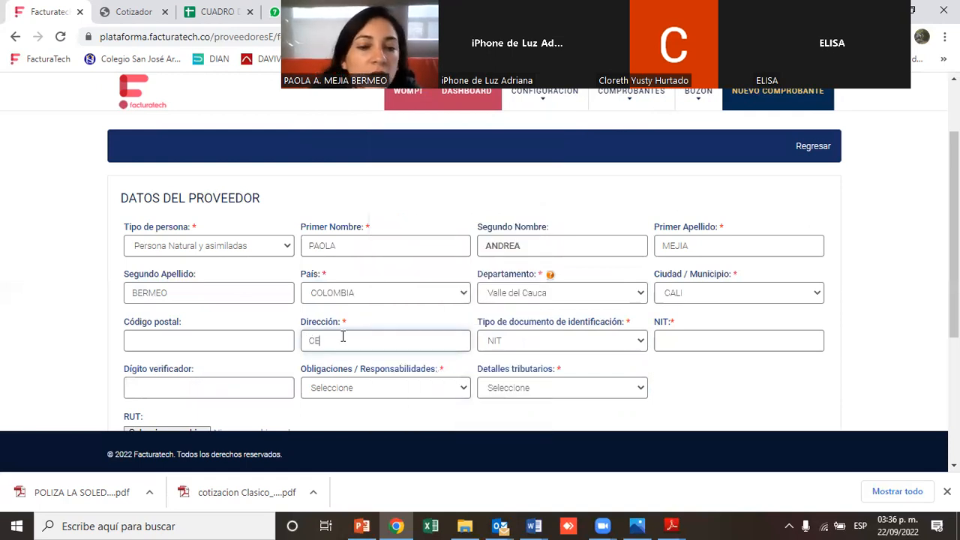
key(BackSpace)
text(R)
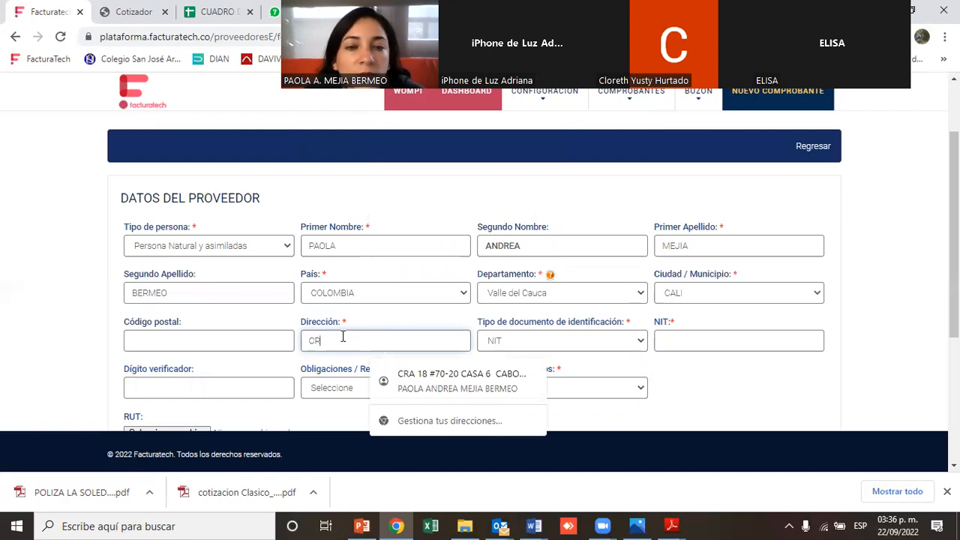
text(A 12)
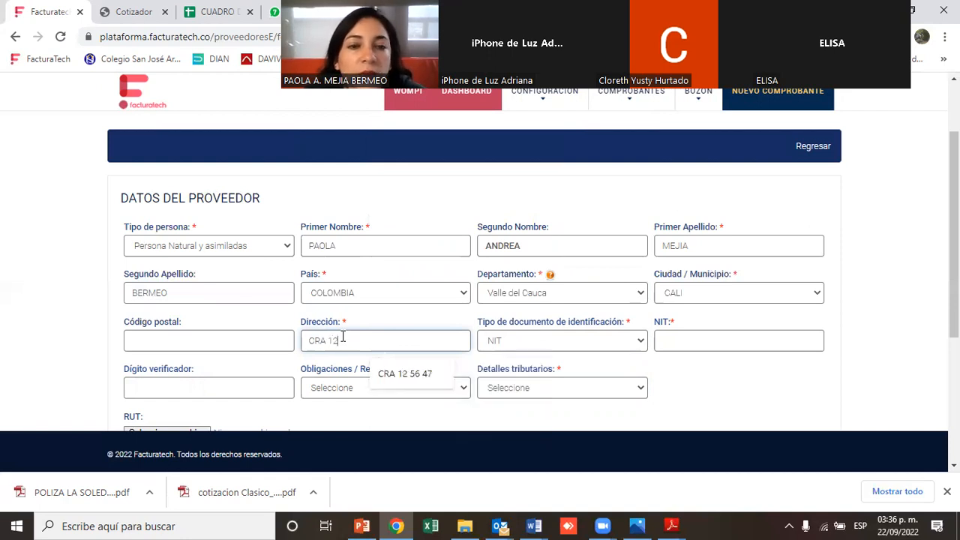
click(400, 374)
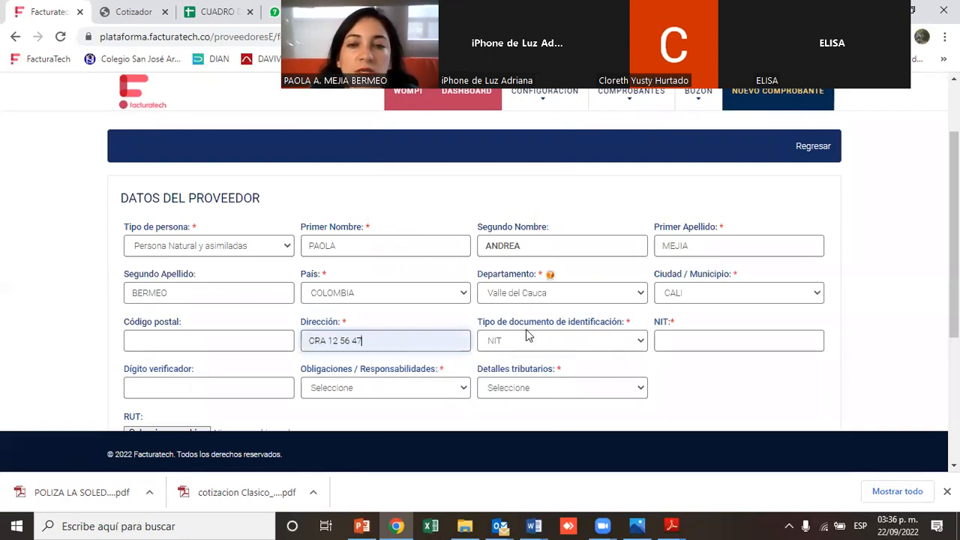
Enter the provider's NIT number and its check digit
click(669, 340)
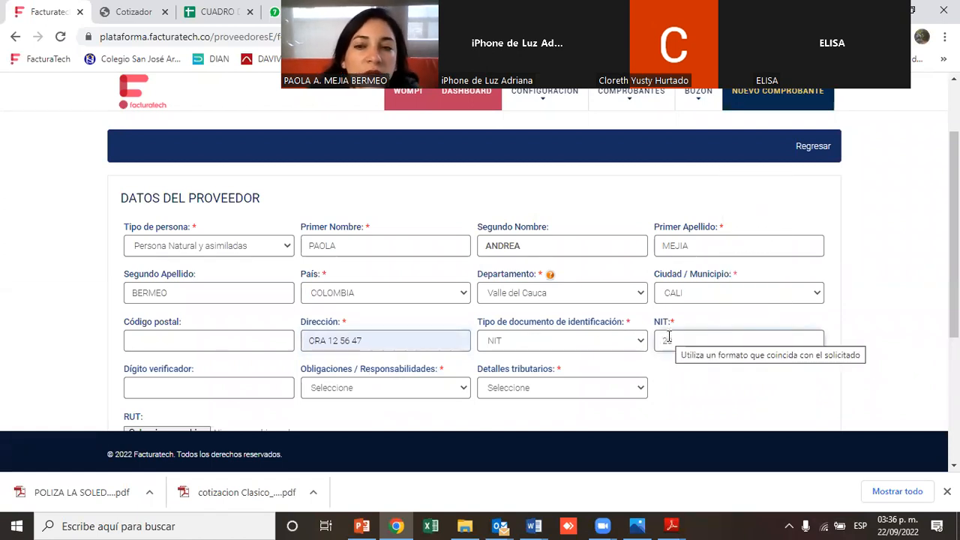
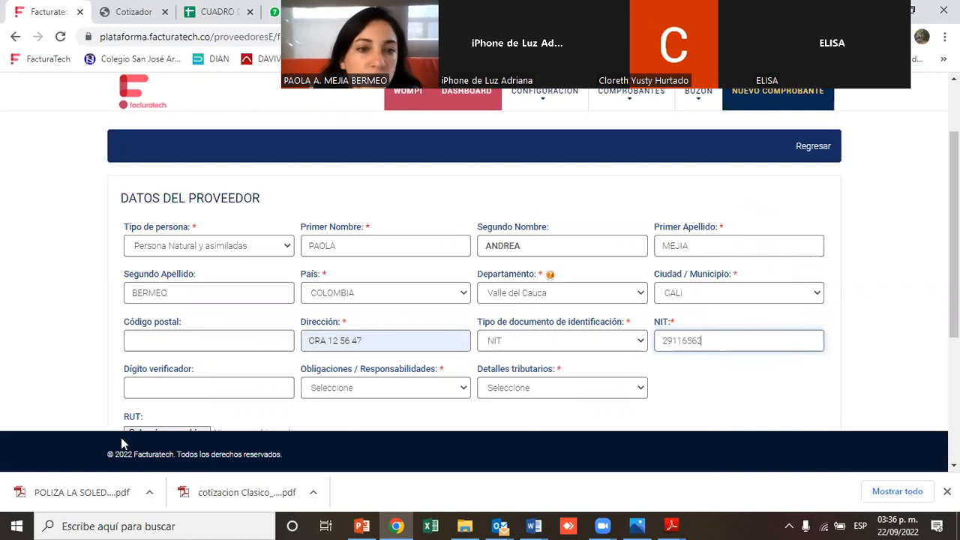
click(210, 389)
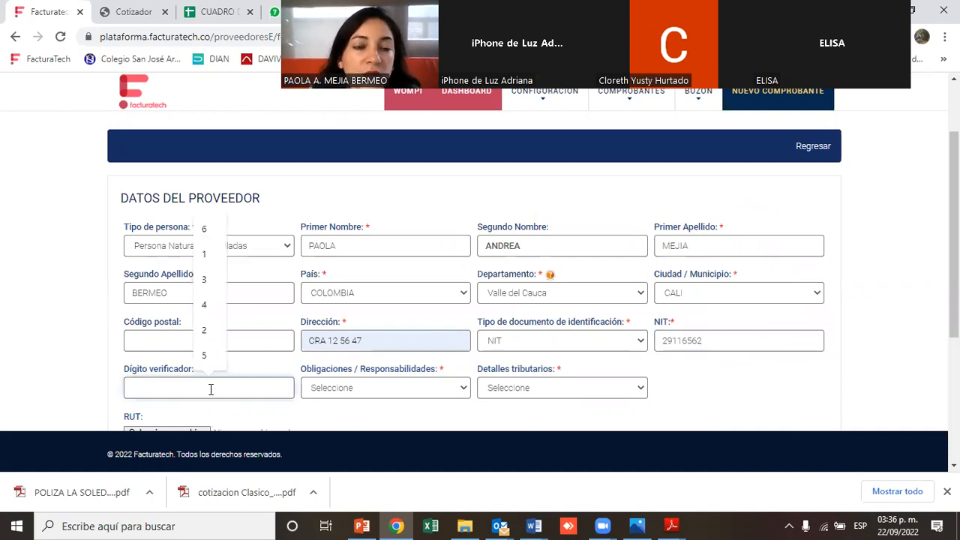
text(6)
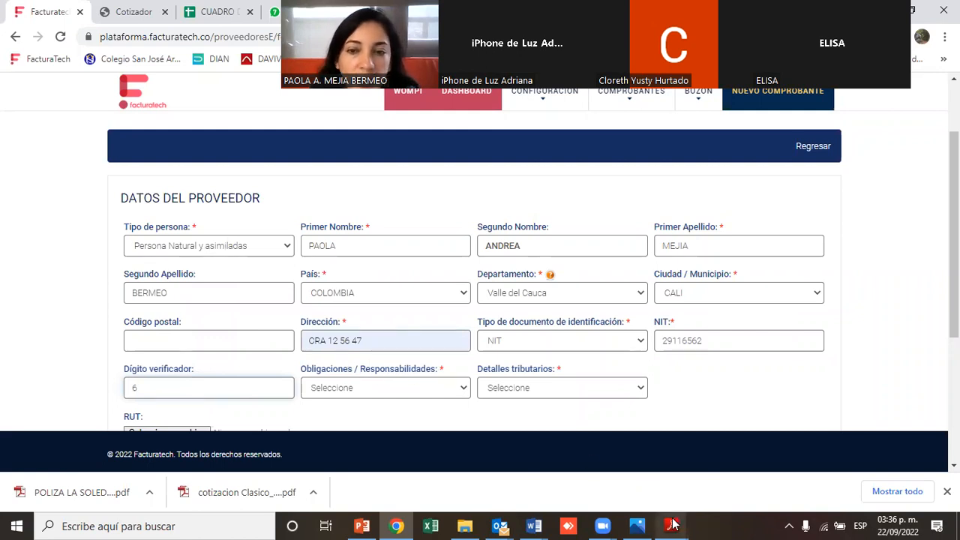
Compare the obligations and responsibilities options with the responsibility codes listed in the provider's RUT PDF
mouse_move(673, 524)
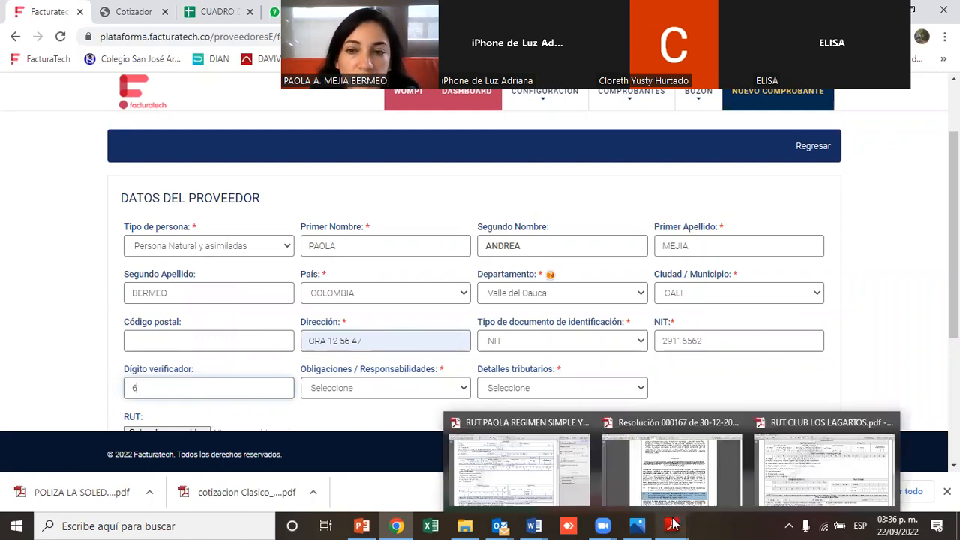
click(528, 472)
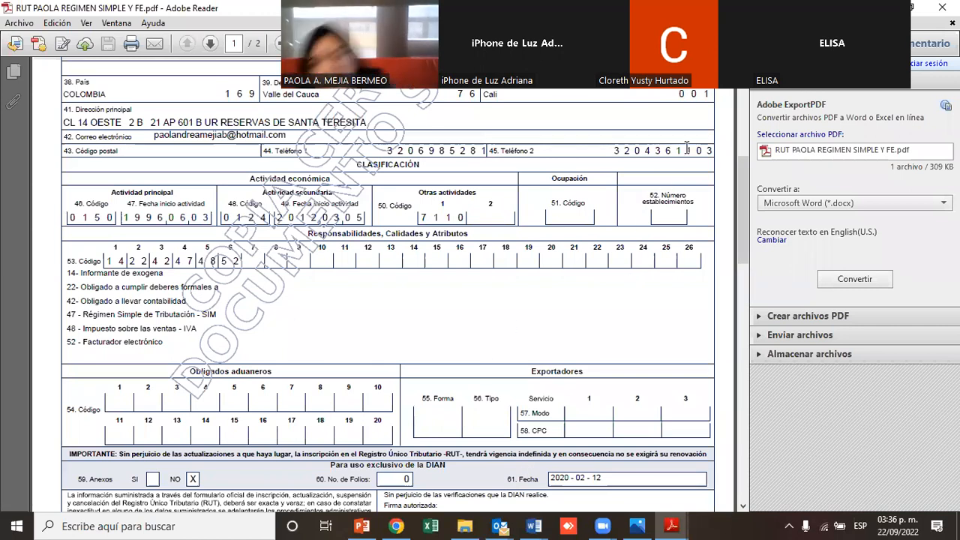
scroll(741, 215, down, 3)
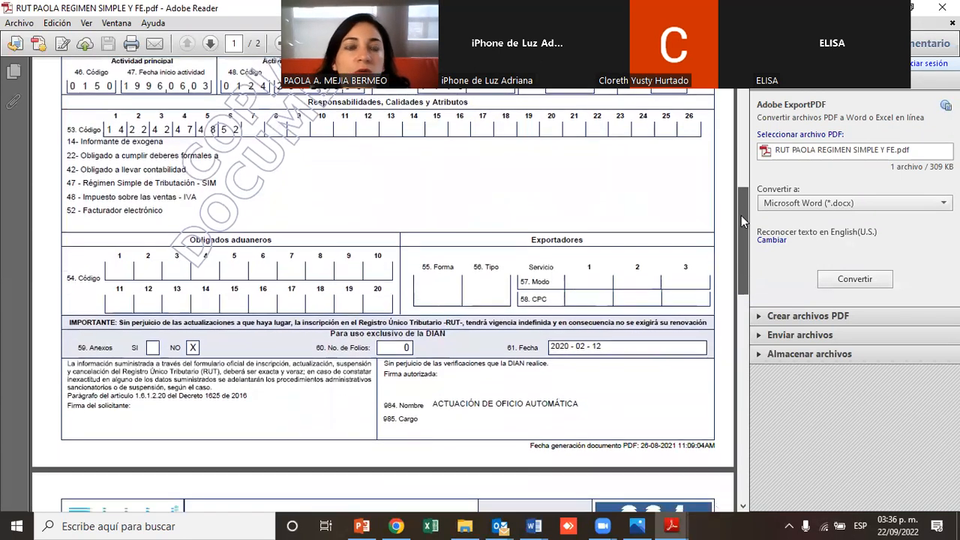
scroll(742, 215, down, 1)
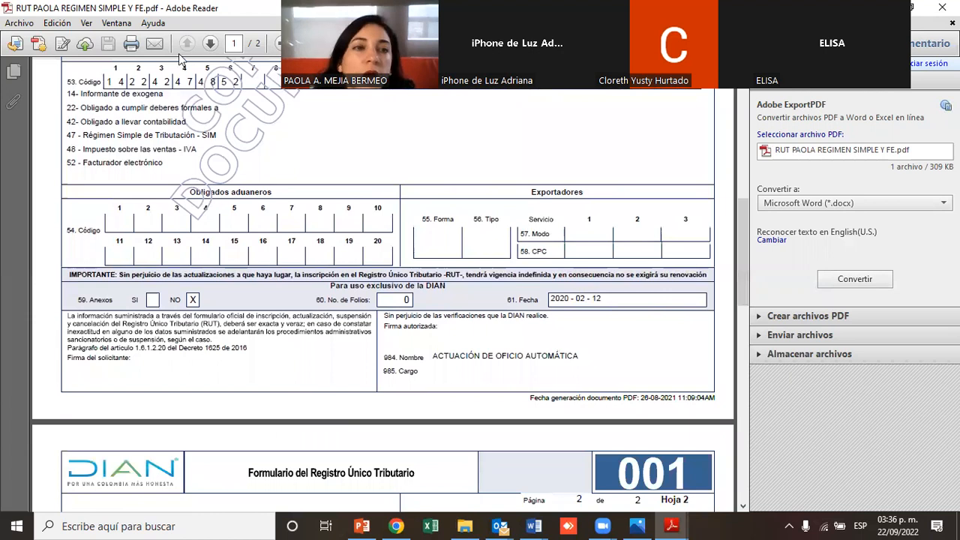
drag(66, 82, 199, 129)
click(264, 163)
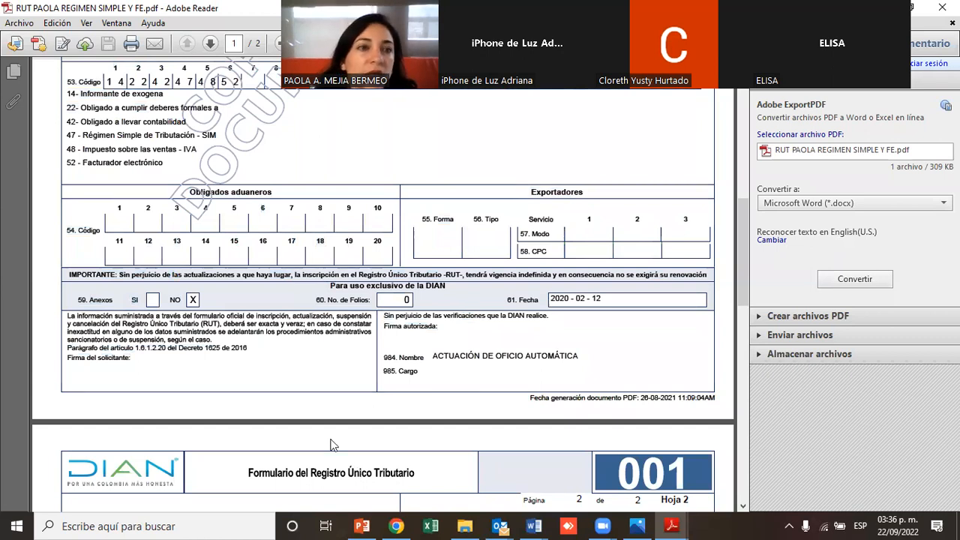
drag(65, 84, 95, 169)
click(66, 149)
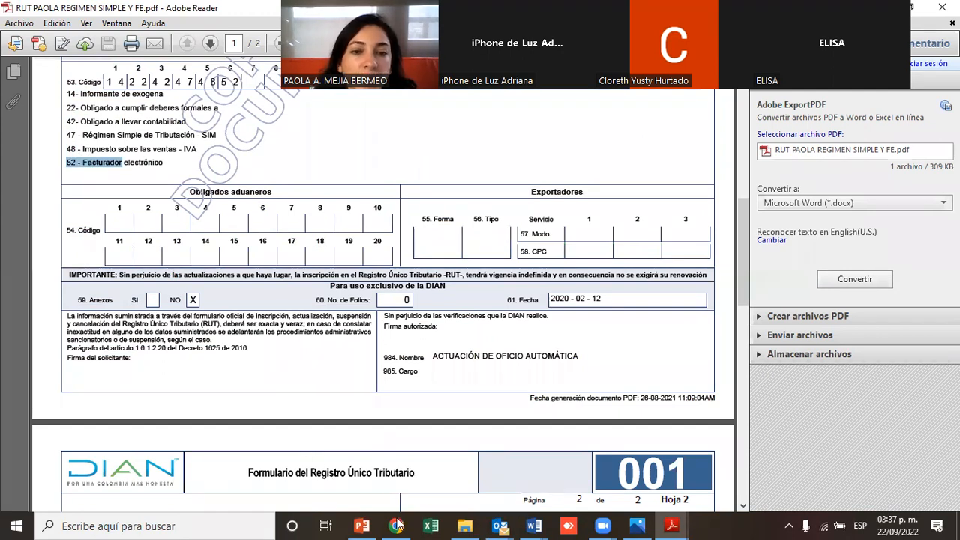
mouse_move(397, 524)
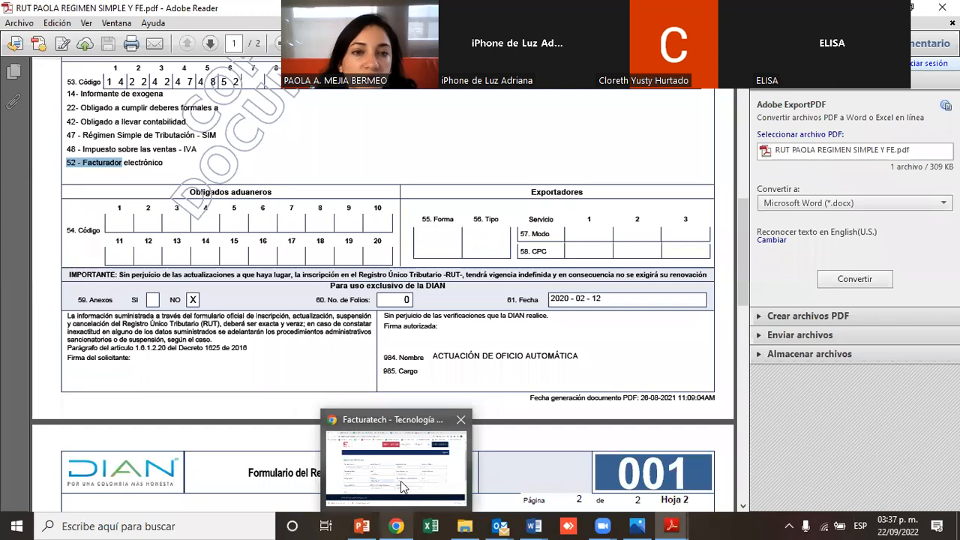
click(403, 487)
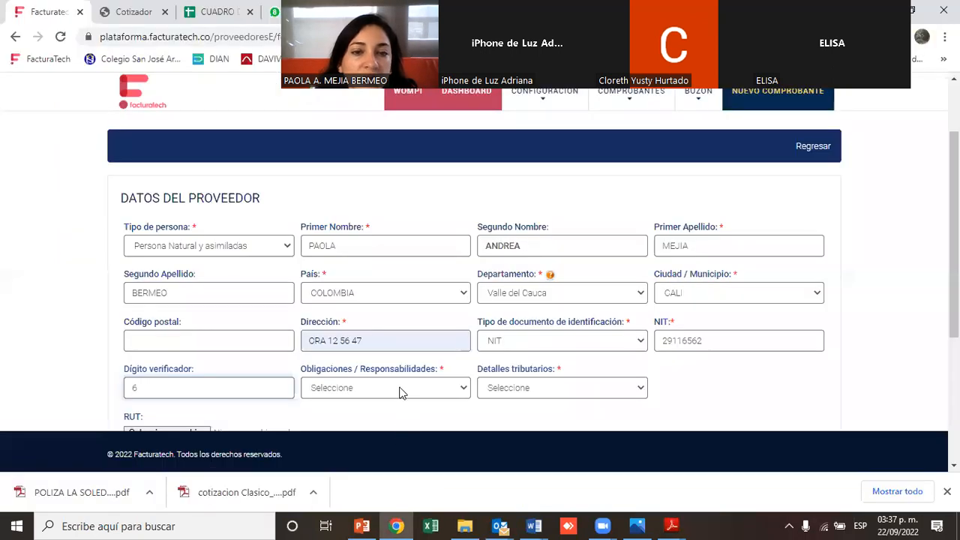
click(389, 391)
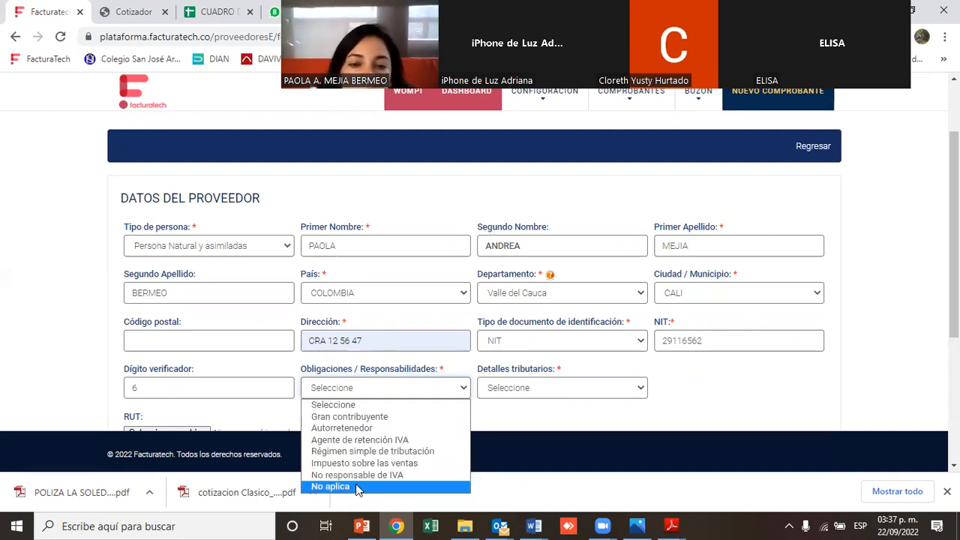
click(665, 524)
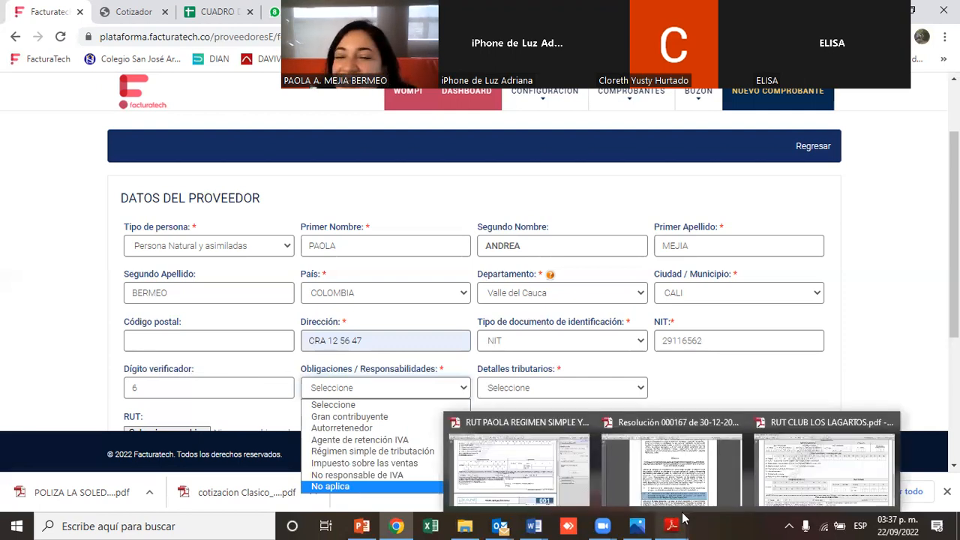
click(507, 473)
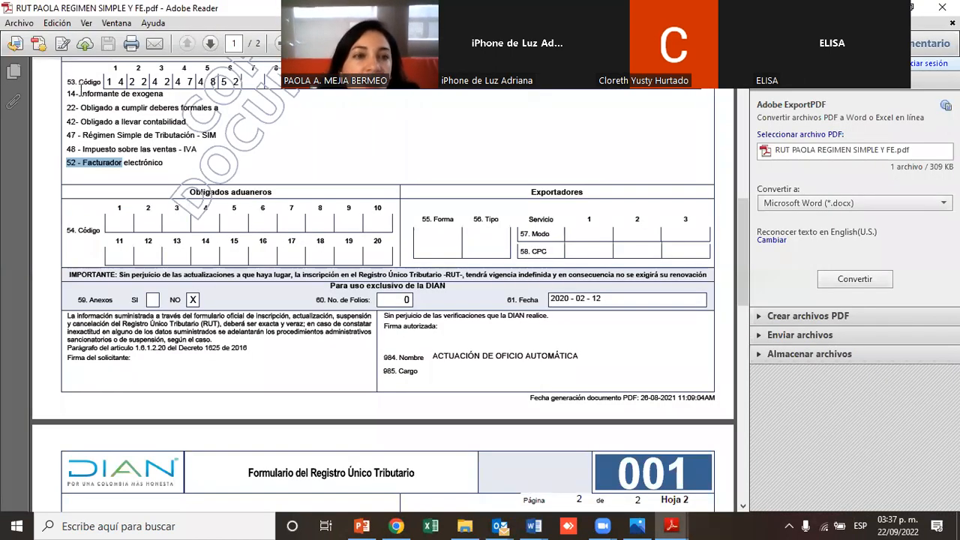
click(83, 93)
drag(83, 93, 153, 100)
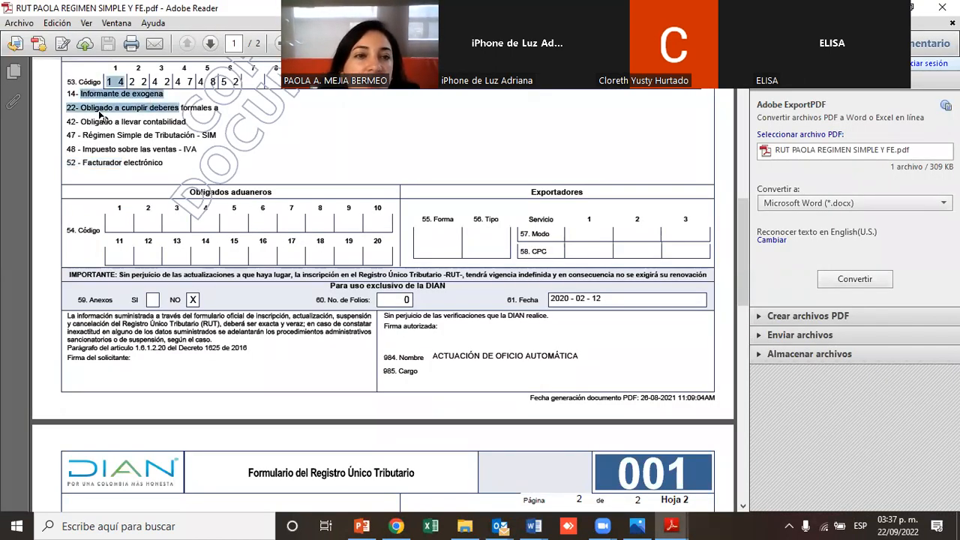
drag(88, 120, 189, 121)
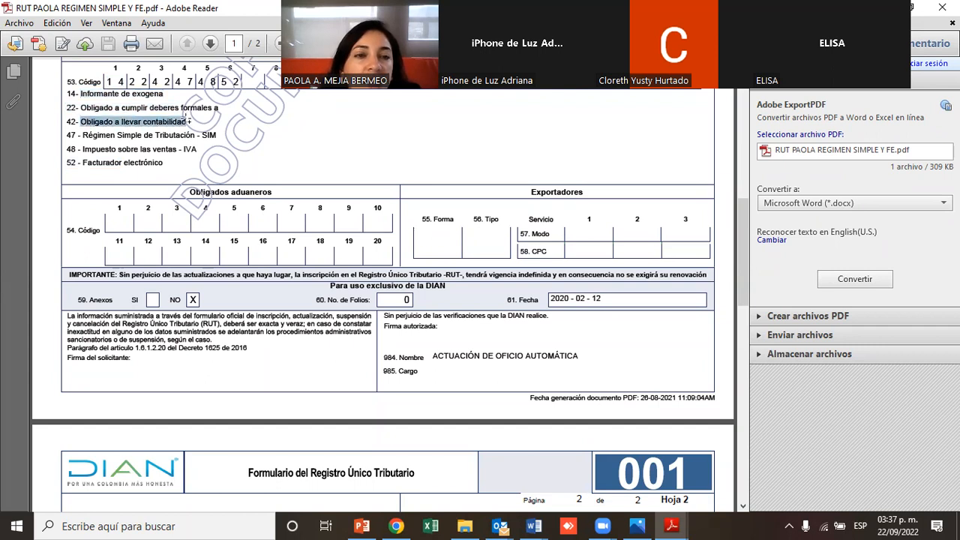
drag(80, 135, 215, 138)
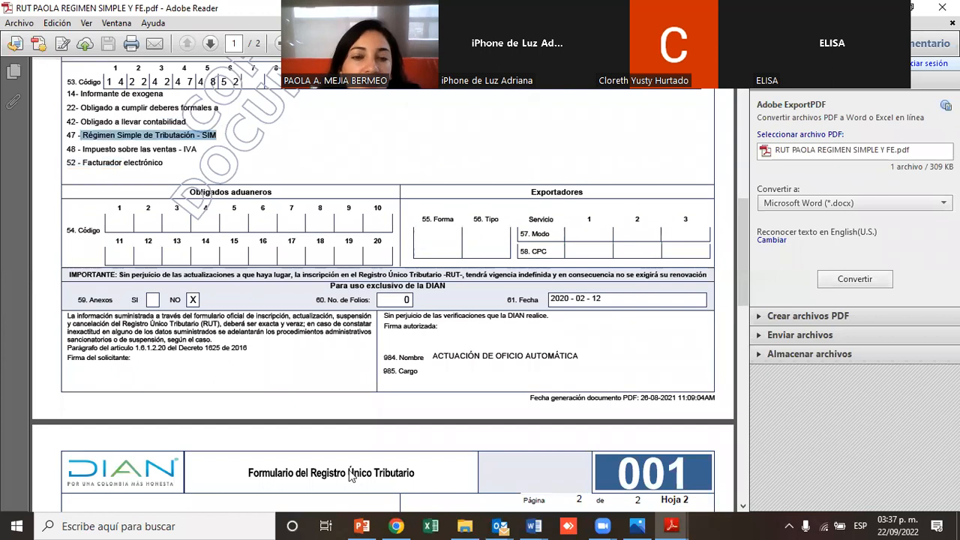
Set Obligaciones / Responsabilidades to Régimen simple de tributación
click(396, 526)
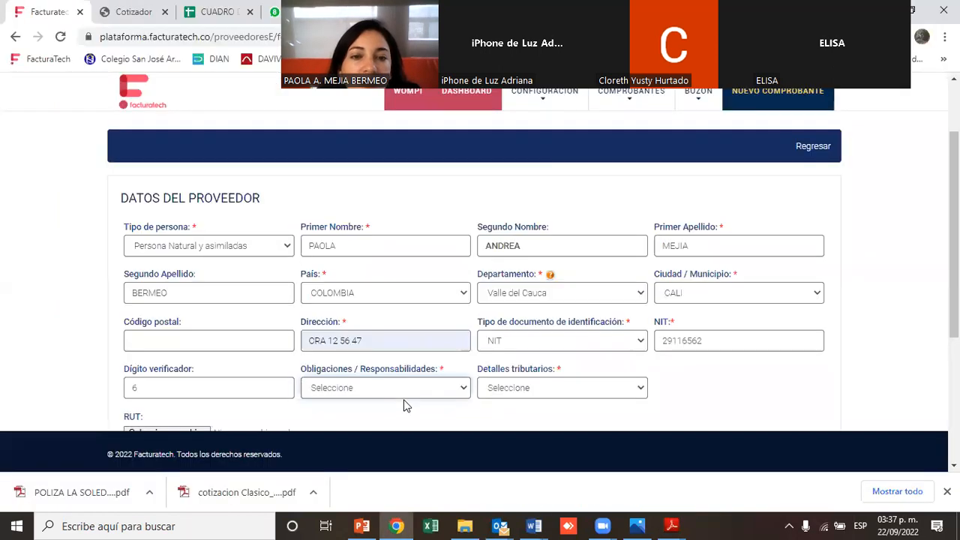
click(410, 391)
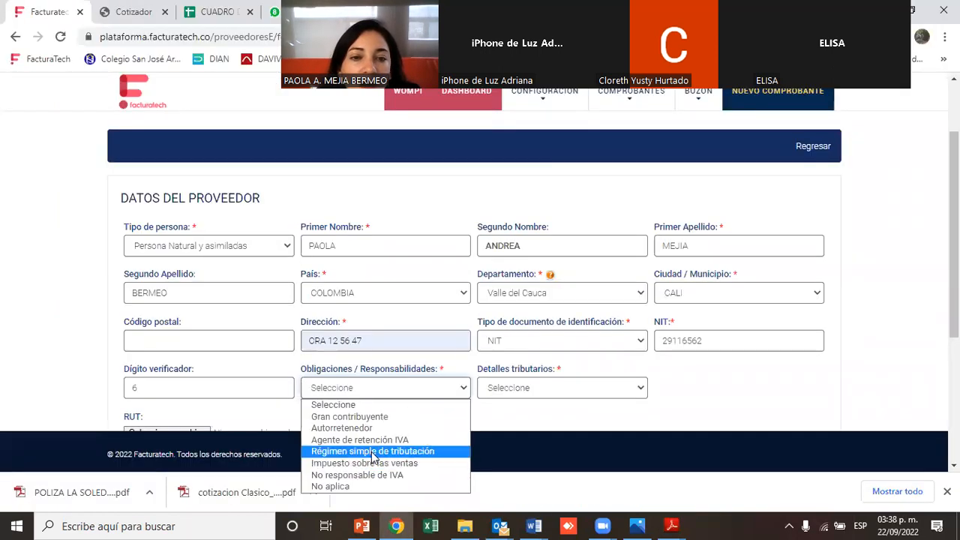
click(373, 452)
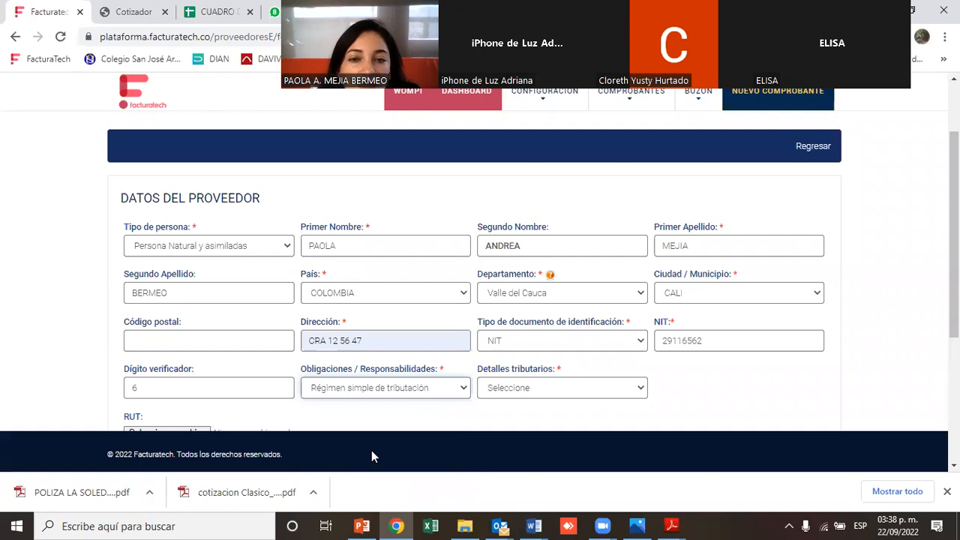
Compare the tax details options with the IVA and electronic invoicer responsibilities in the RUT PDF
click(492, 389)
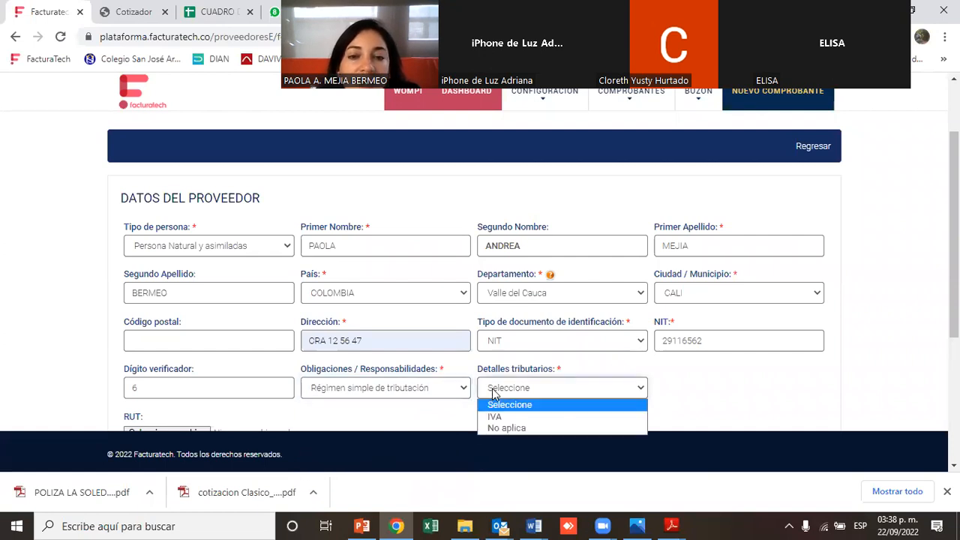
click(495, 420)
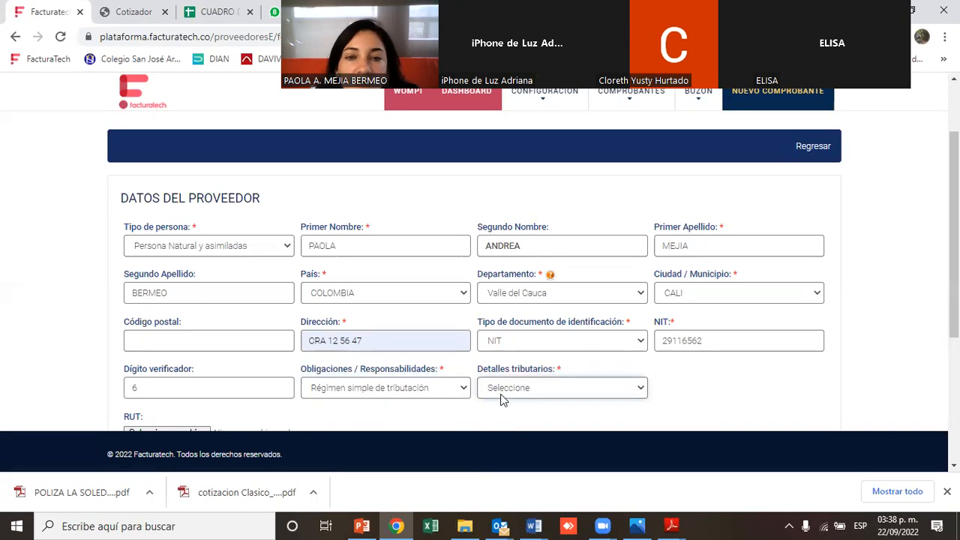
click(502, 390)
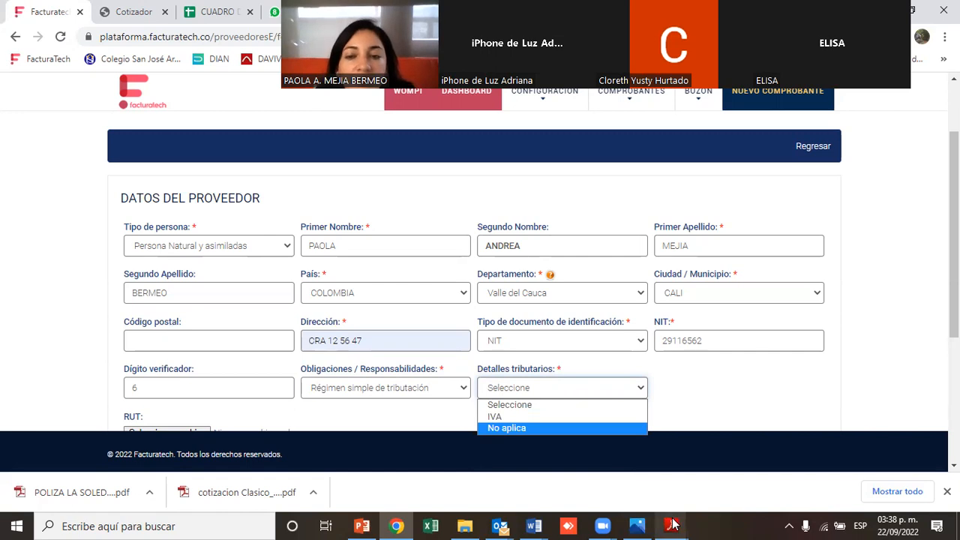
mouse_move(673, 526)
click(511, 455)
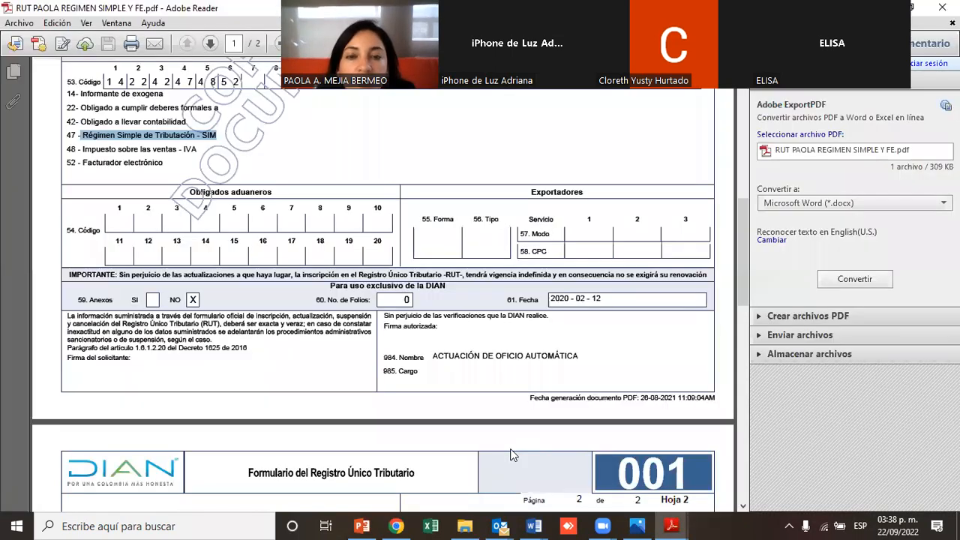
shift+click(65, 139)
drag(198, 149, 66, 149)
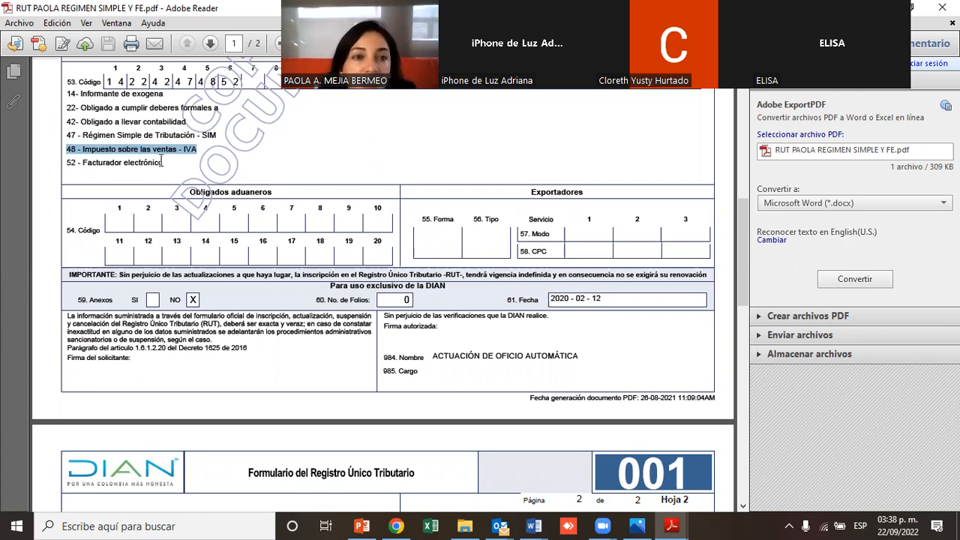
drag(161, 160, 64, 159)
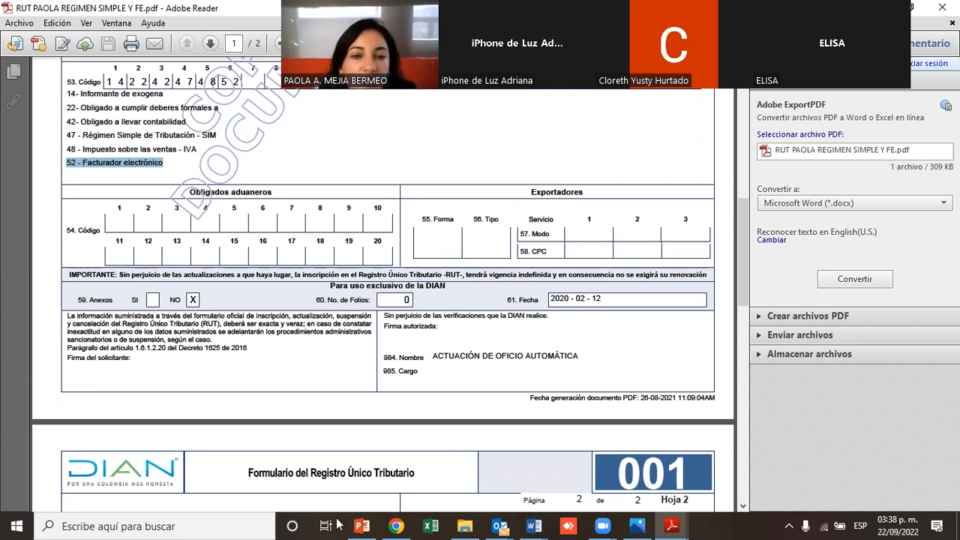
Set Detalles tributarios to No aplica
click(396, 525)
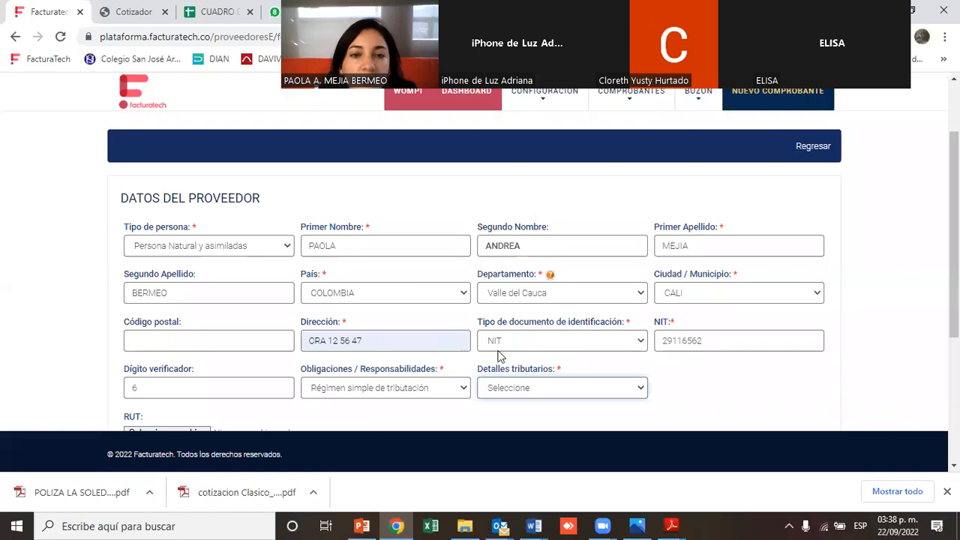
click(519, 387)
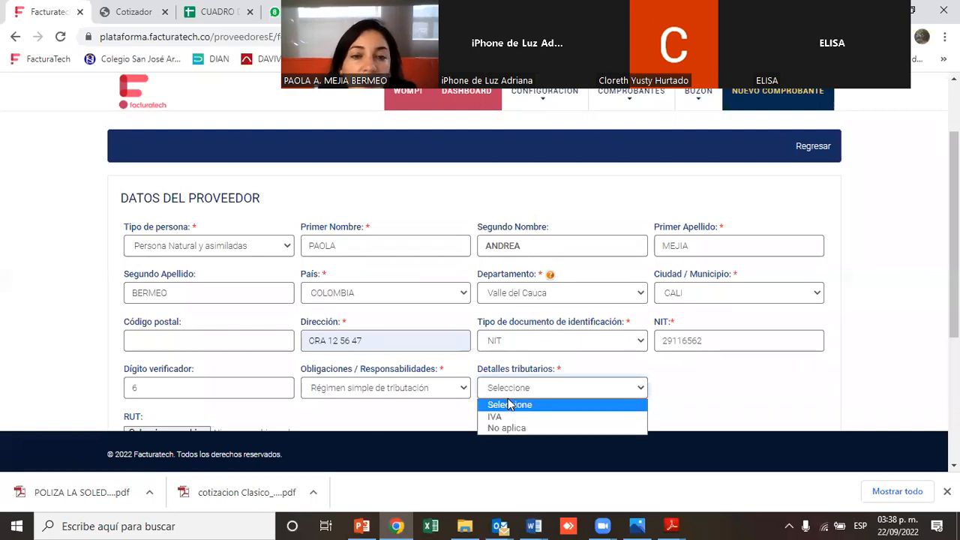
click(496, 417)
click(516, 388)
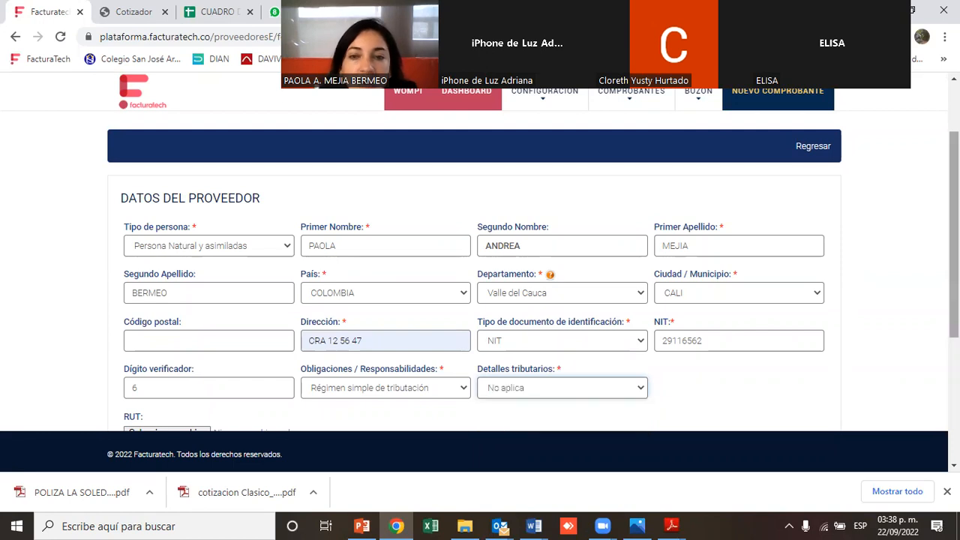
Open the RUT file chooser and search the Documents folder for rut regimen
scroll(508, 281, down, 2)
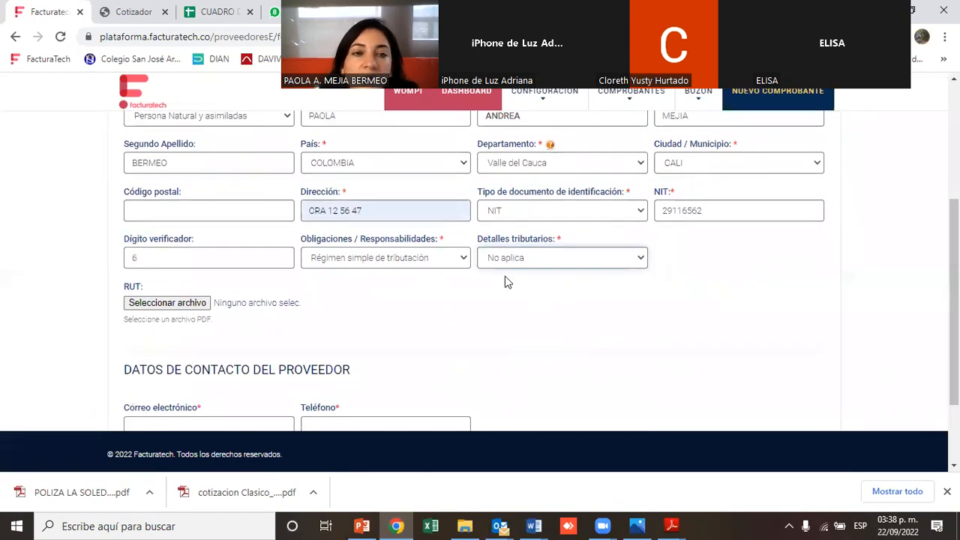
click(159, 307)
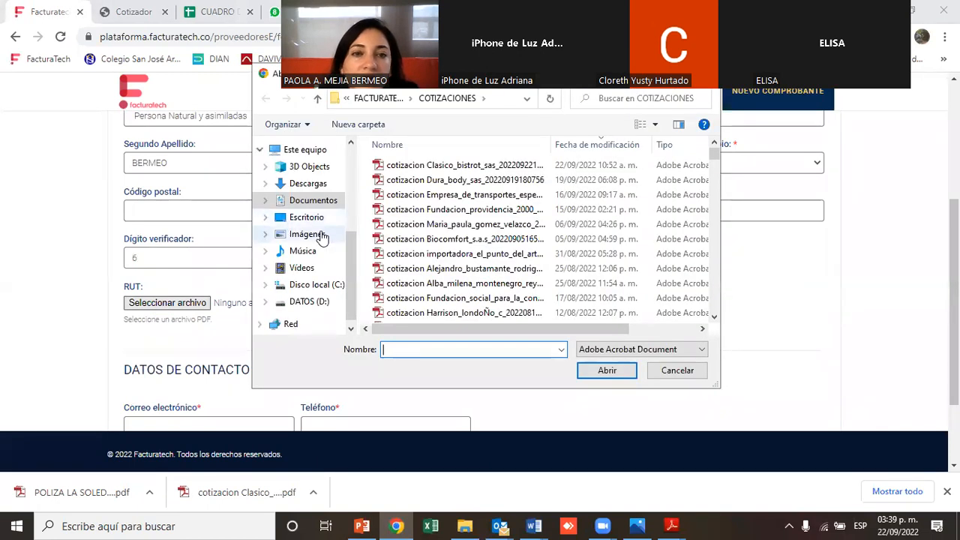
drag(354, 252, 356, 192)
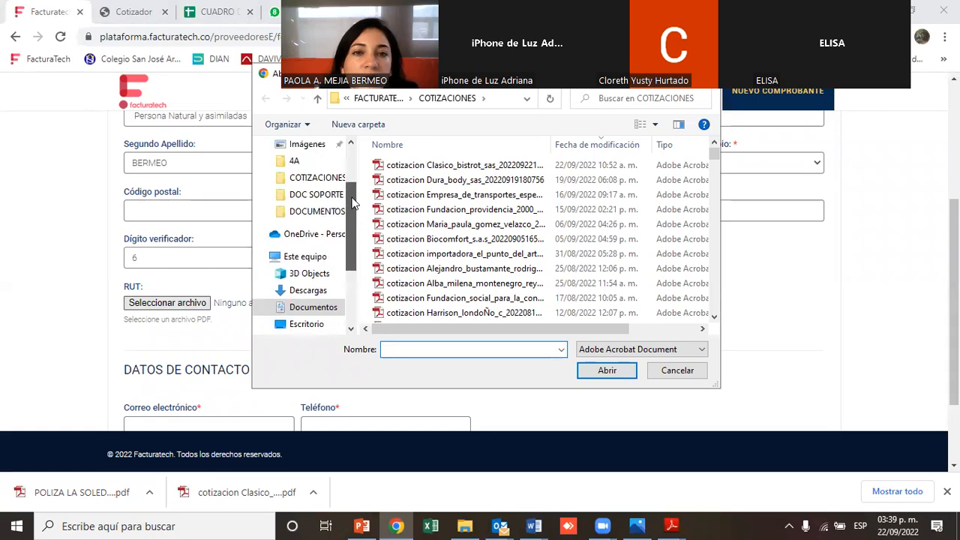
click(378, 98)
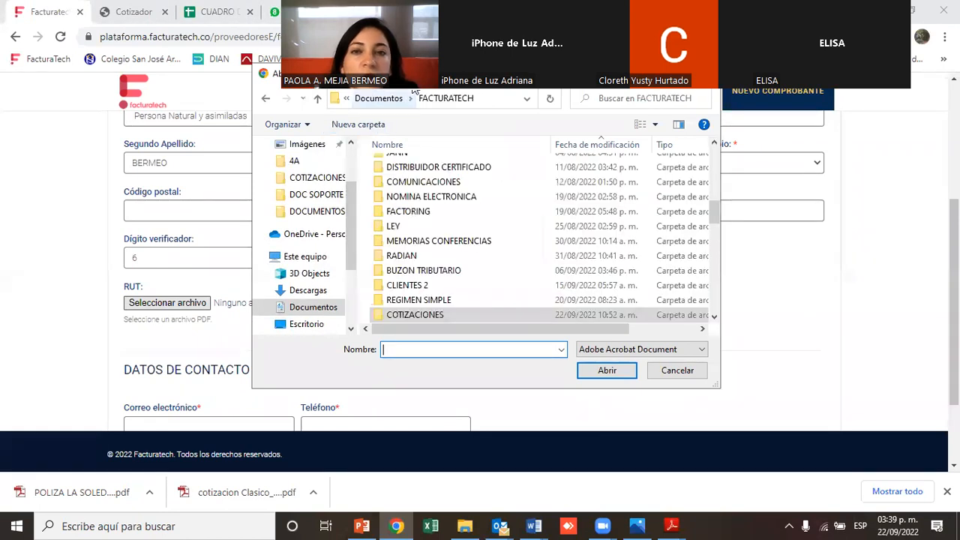
click(400, 98)
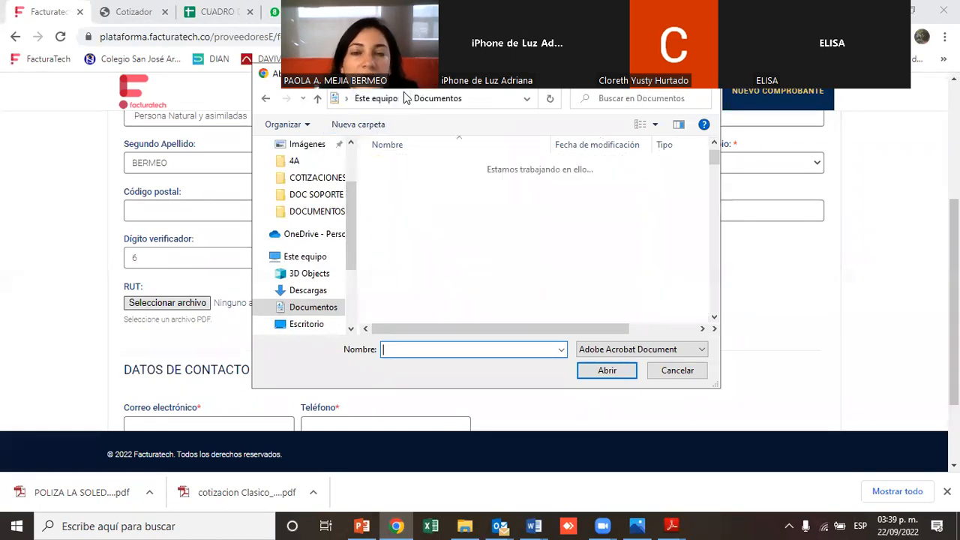
click(634, 99)
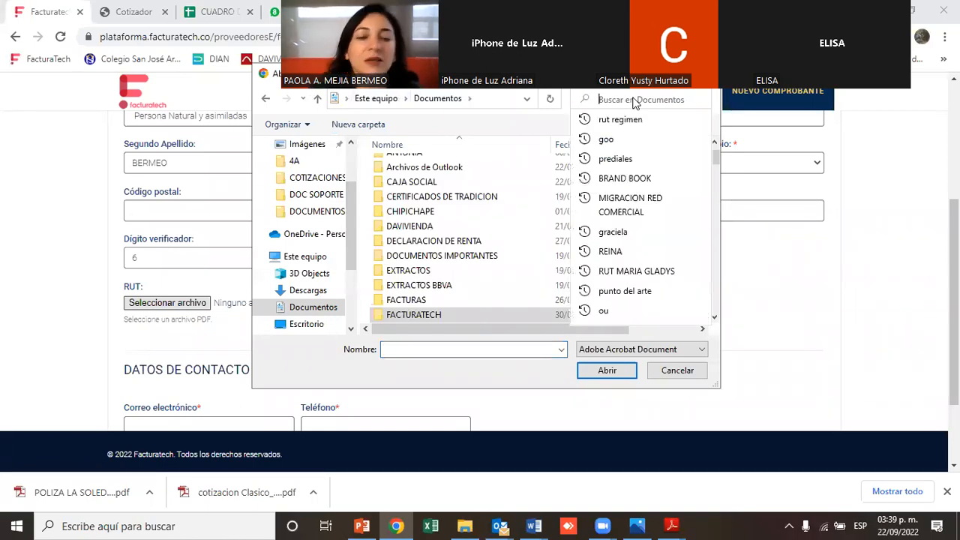
text(f)
text(r)
key(BackSpace)
key(BackSpace)
text(rut)
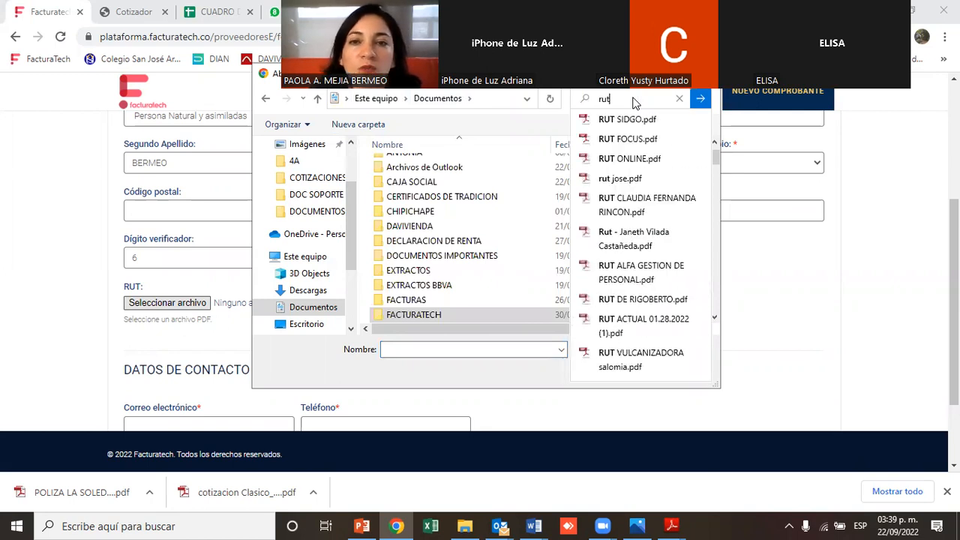
text( regimen)
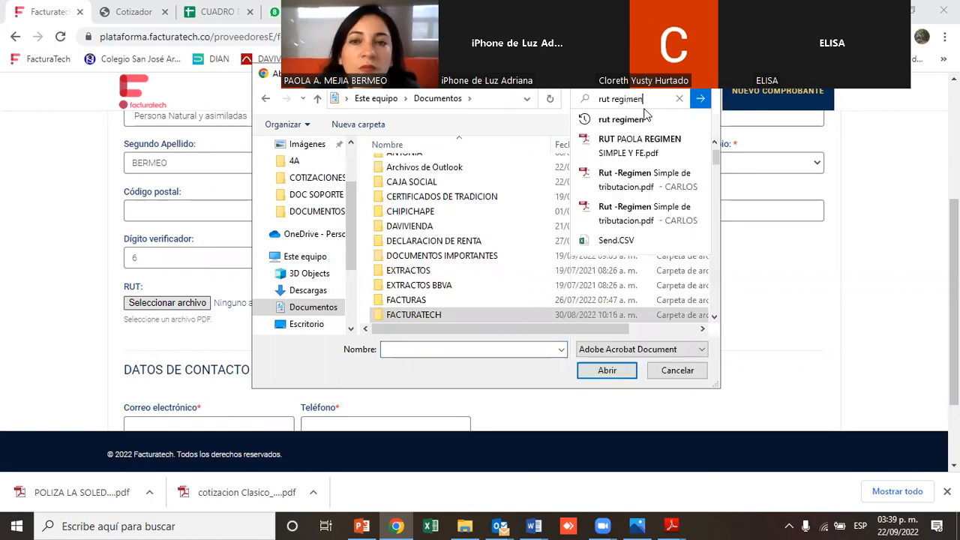
Try to pick the RUT PAOLA REGIMEN SIMPLE Y FE.pdf search result and cancel the file dialog
click(629, 146)
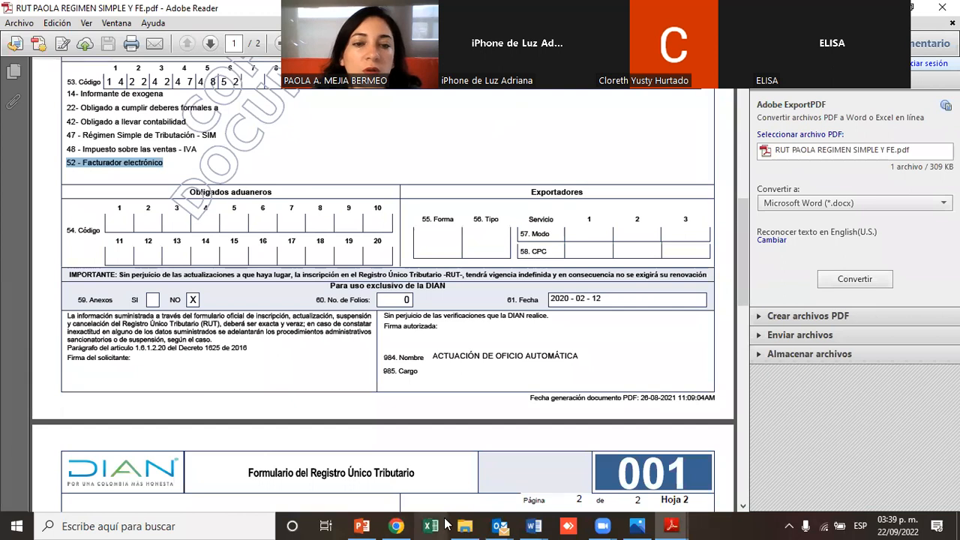
click(396, 526)
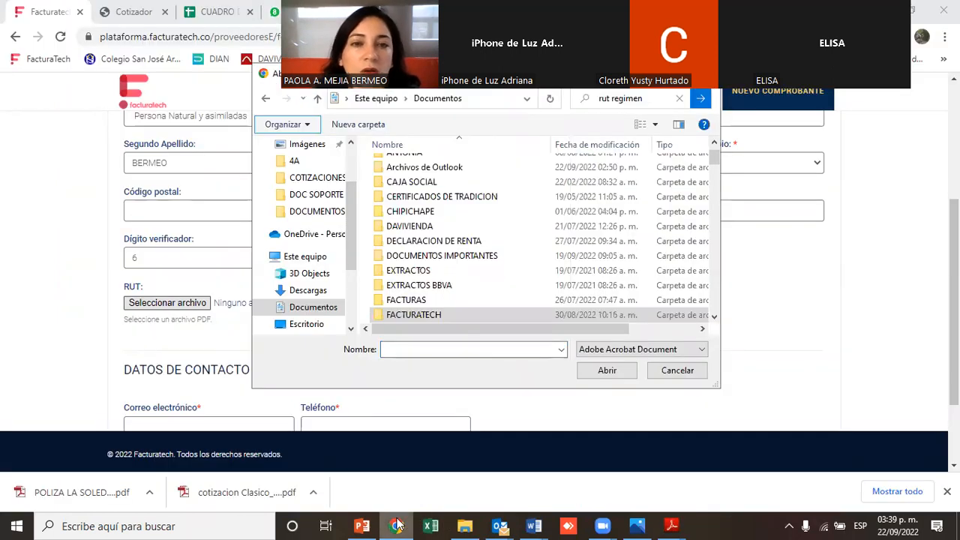
click(629, 104)
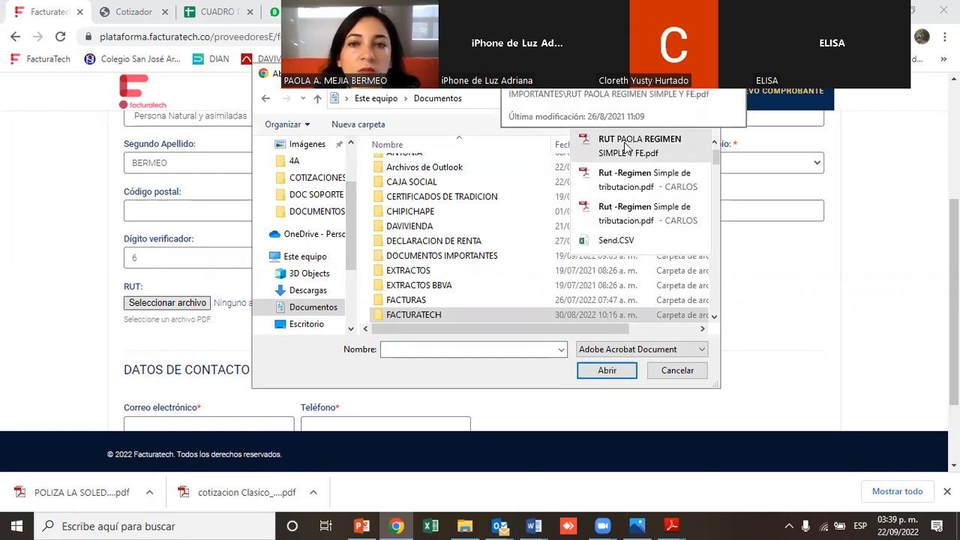
click(627, 147)
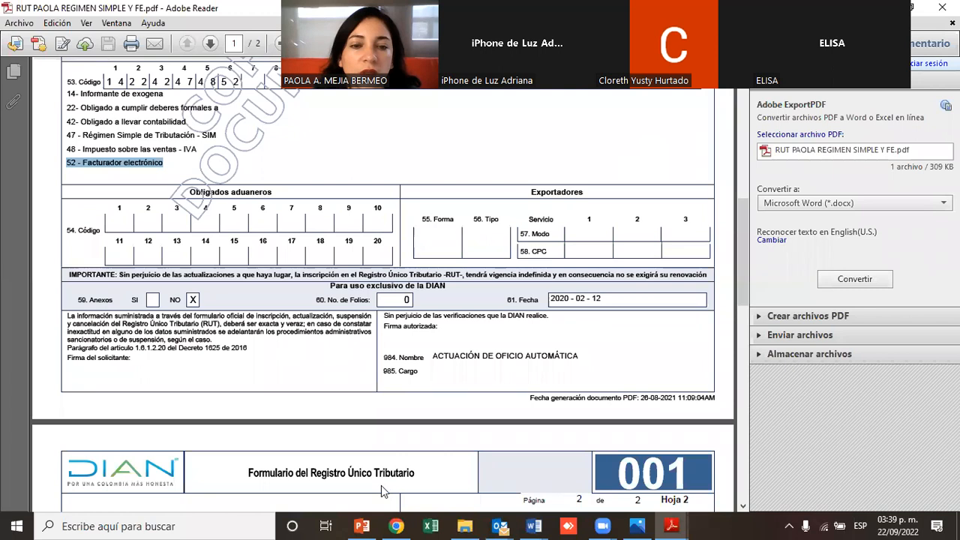
click(391, 525)
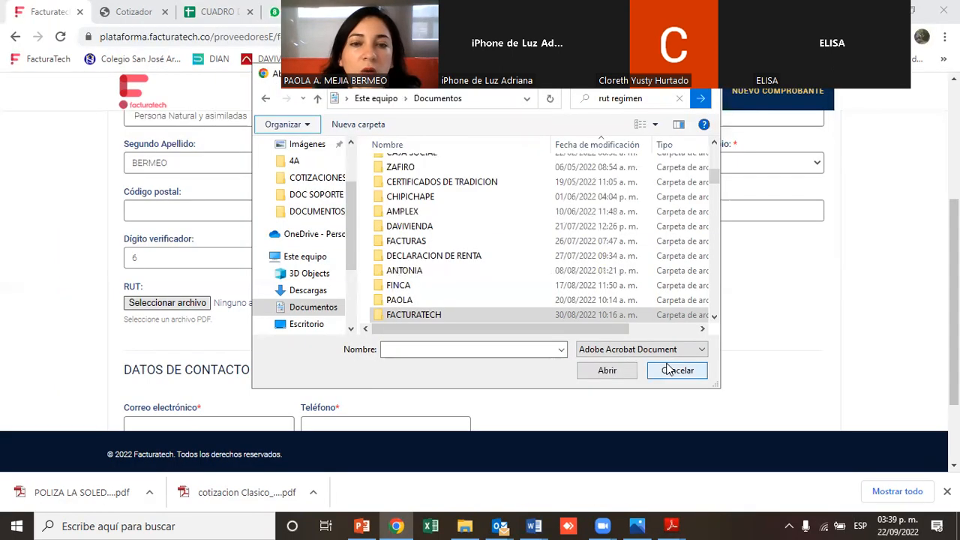
click(671, 371)
Fill in the provider's e-mail address in the contact details
scroll(671, 370, down, 3)
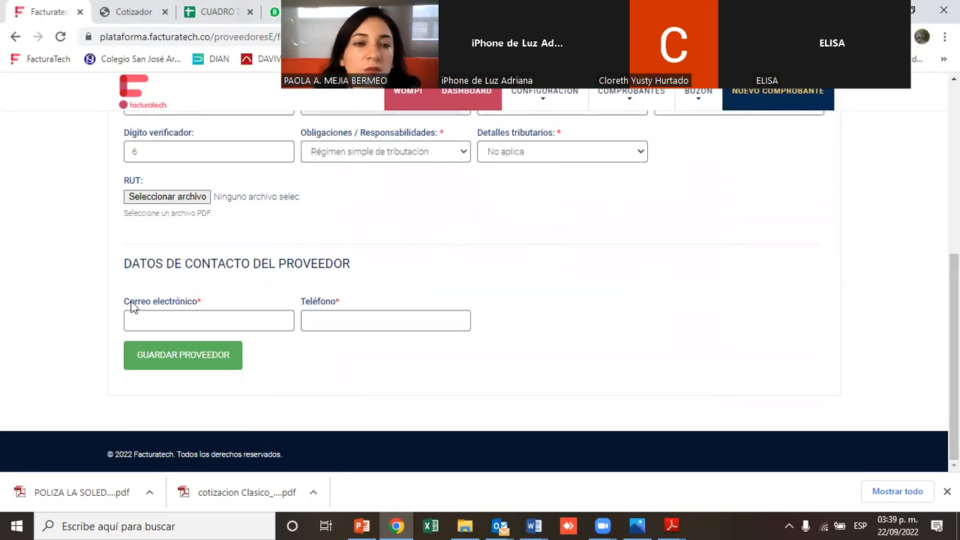
click(149, 319)
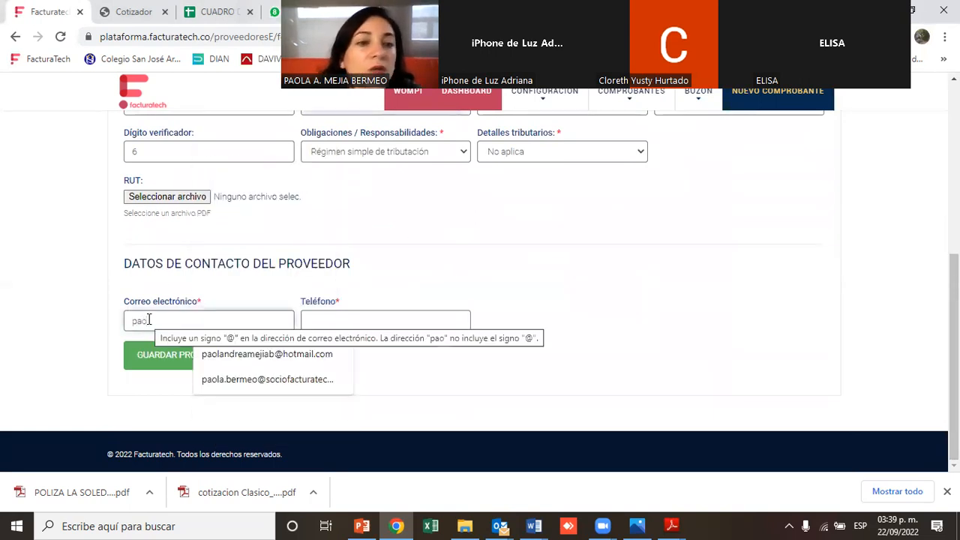
click(215, 353)
Enter the provider's phone number and save the new provider
click(319, 320)
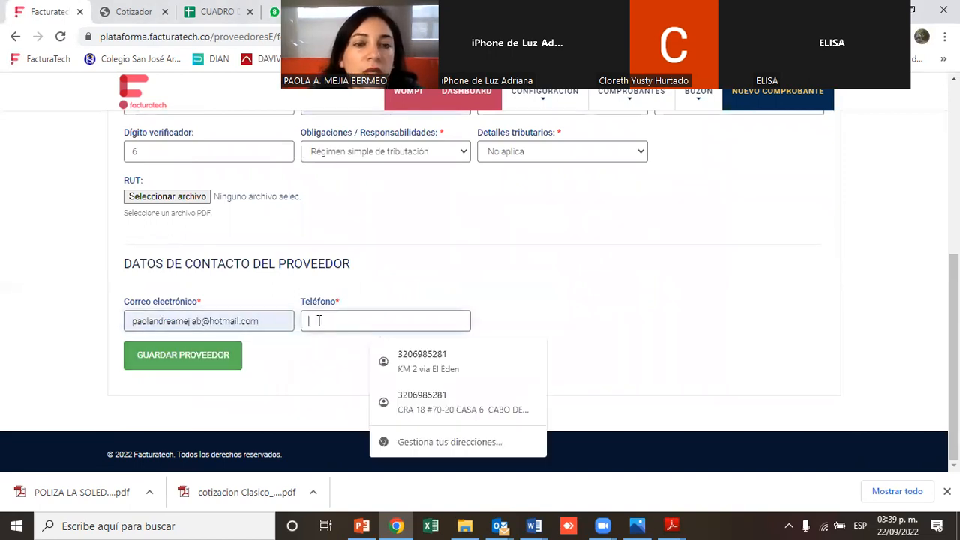
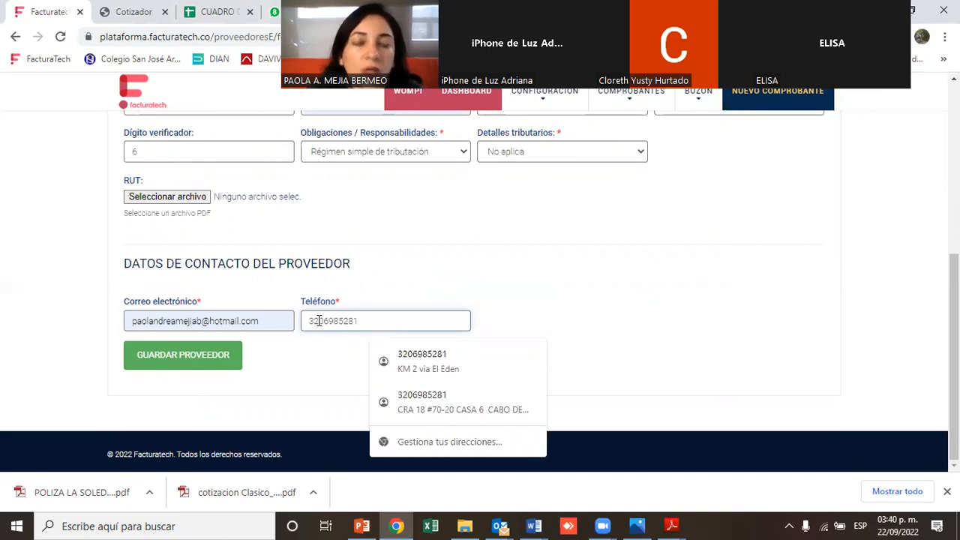
click(172, 355)
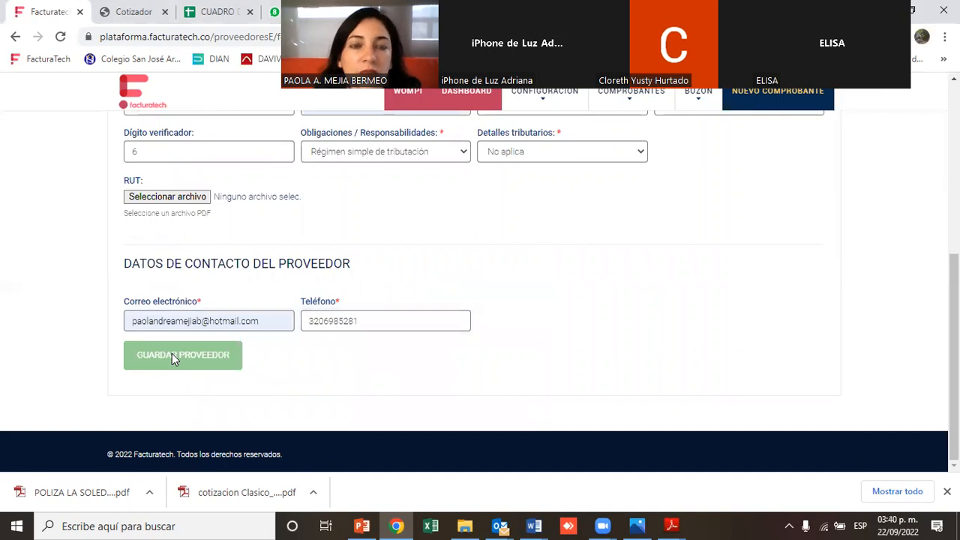
click(477, 336)
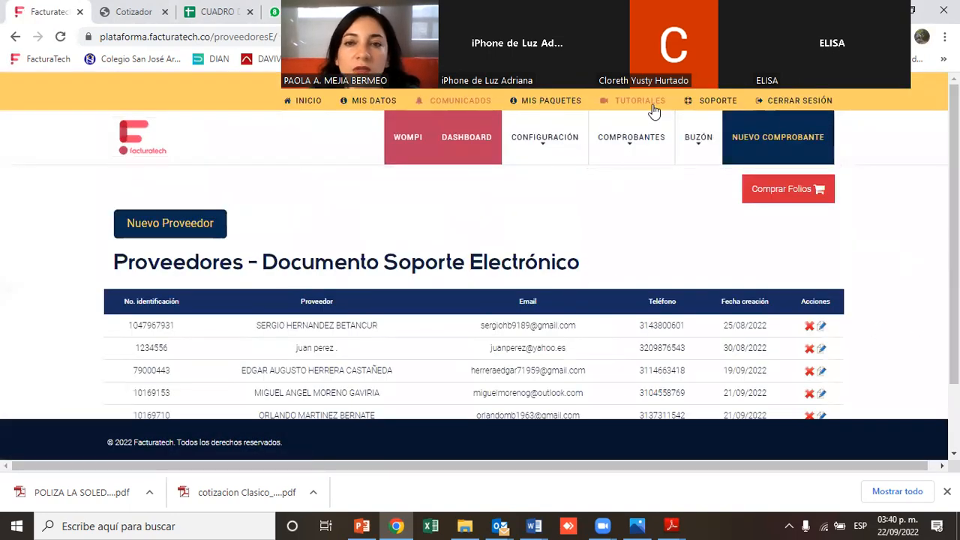
Open a new item form in the Ítems section of Doc. Soporte Electrónico
mouse_move(602, 136)
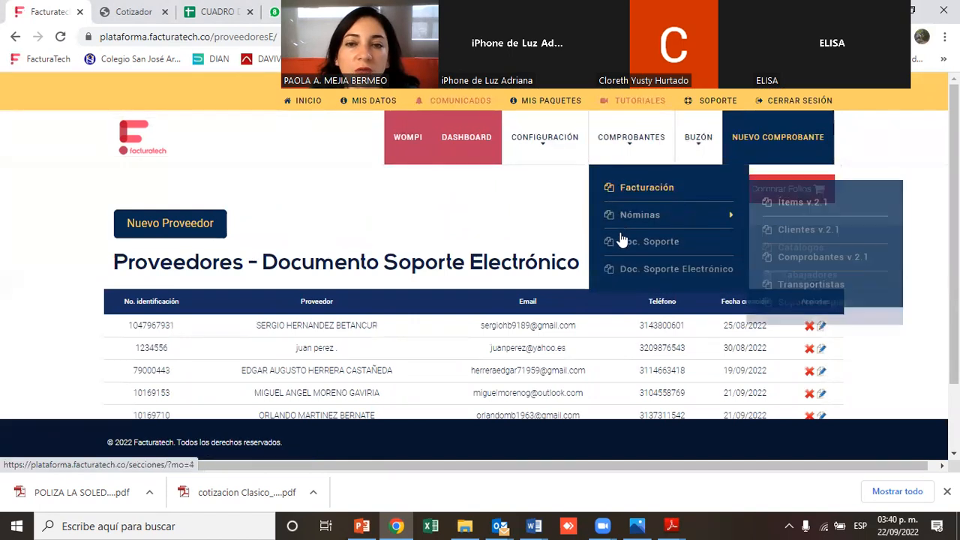
mouse_move(622, 270)
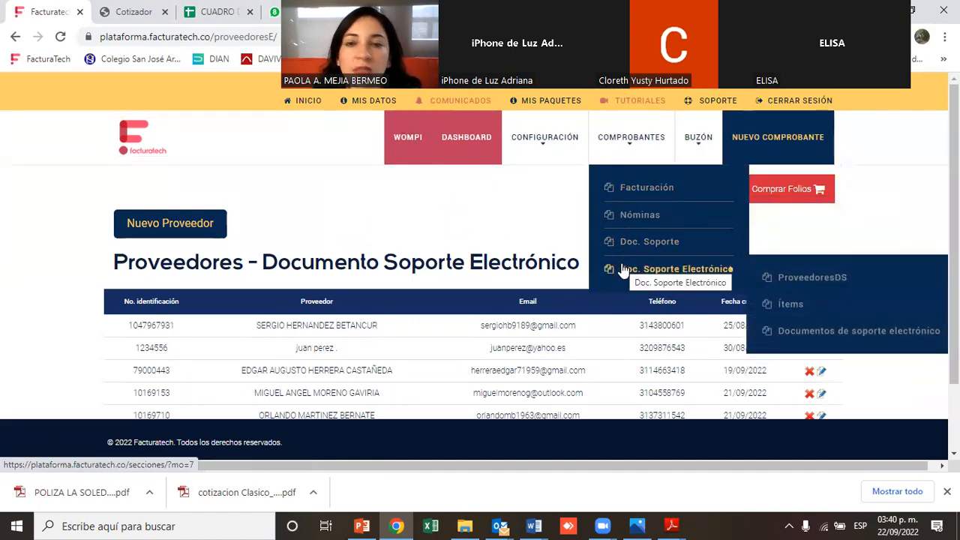
click(786, 308)
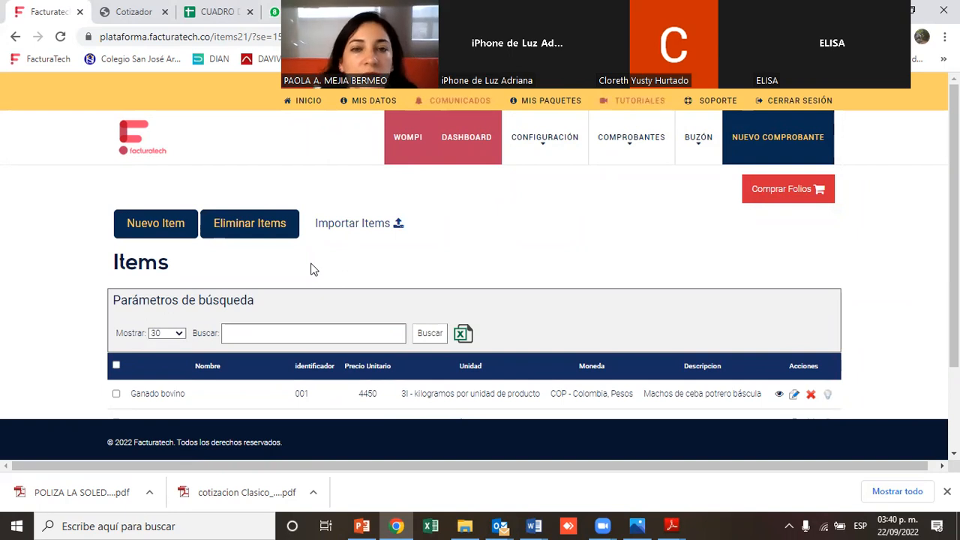
click(143, 223)
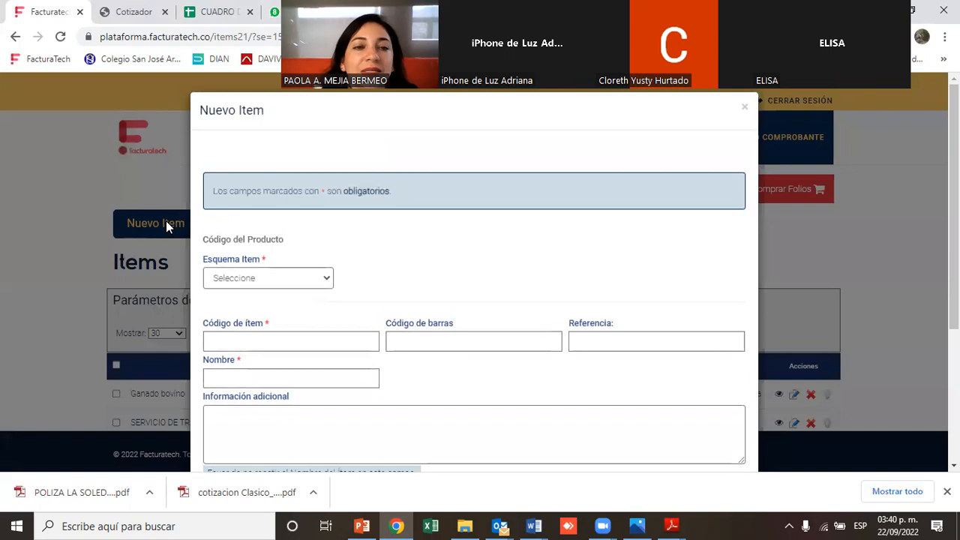
Set the item scheme to Estándar de adopción del contribuyente and the item code to 006
click(291, 278)
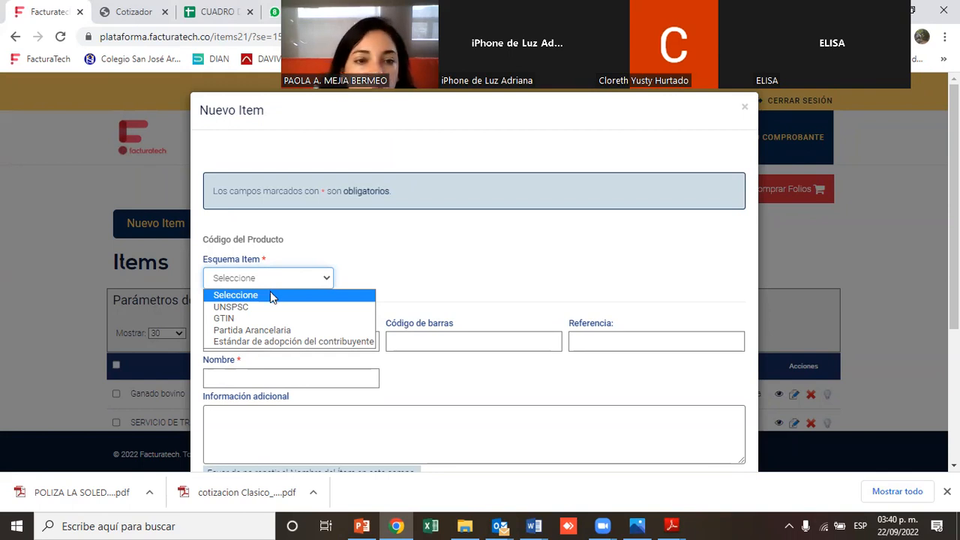
click(294, 340)
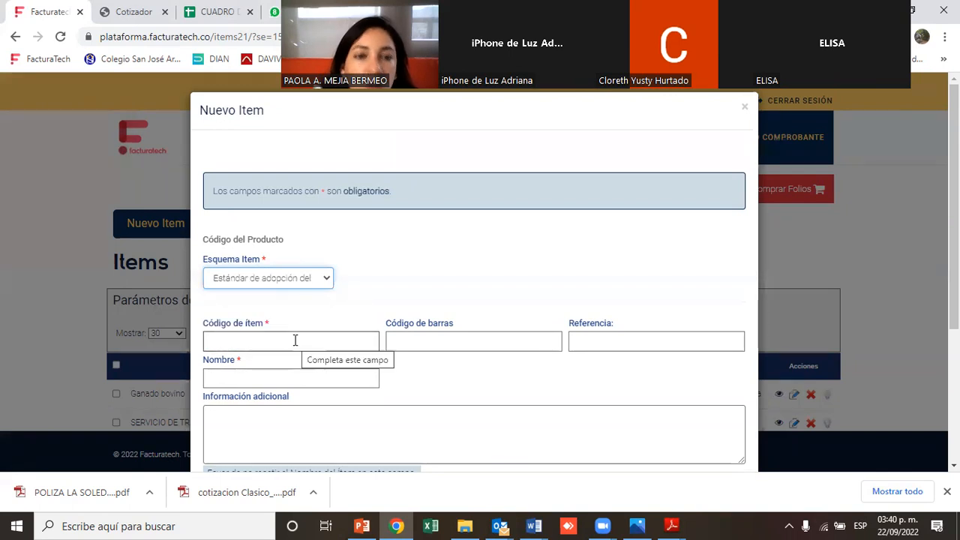
click(293, 339)
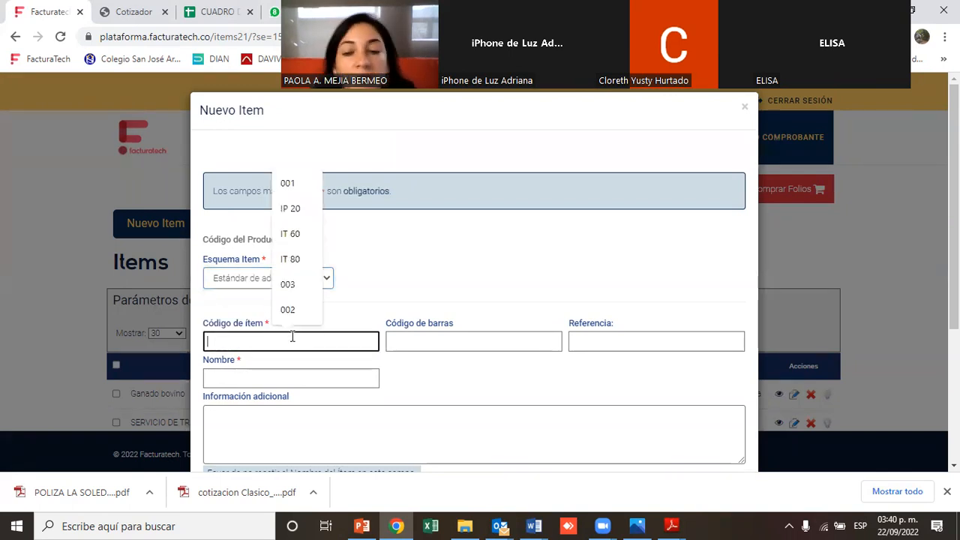
text(00)
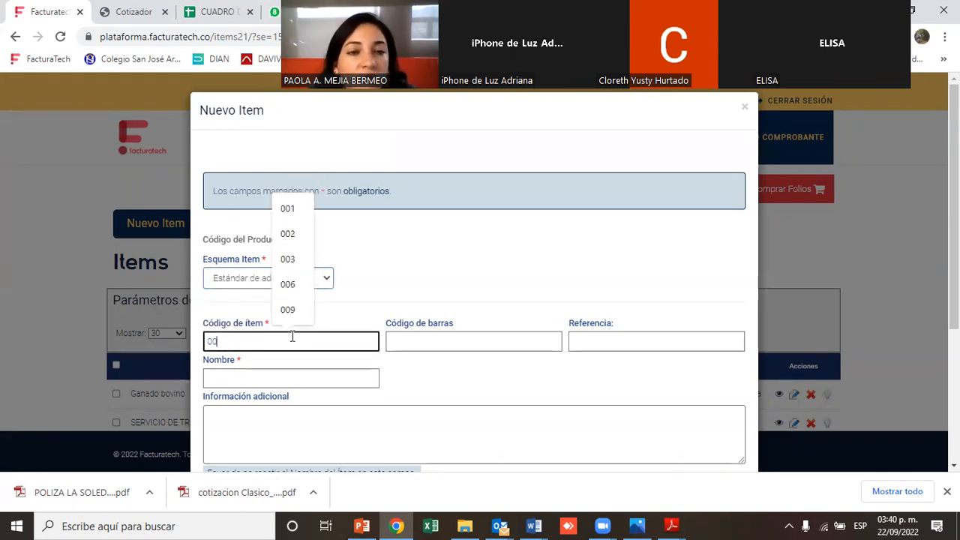
text(6)
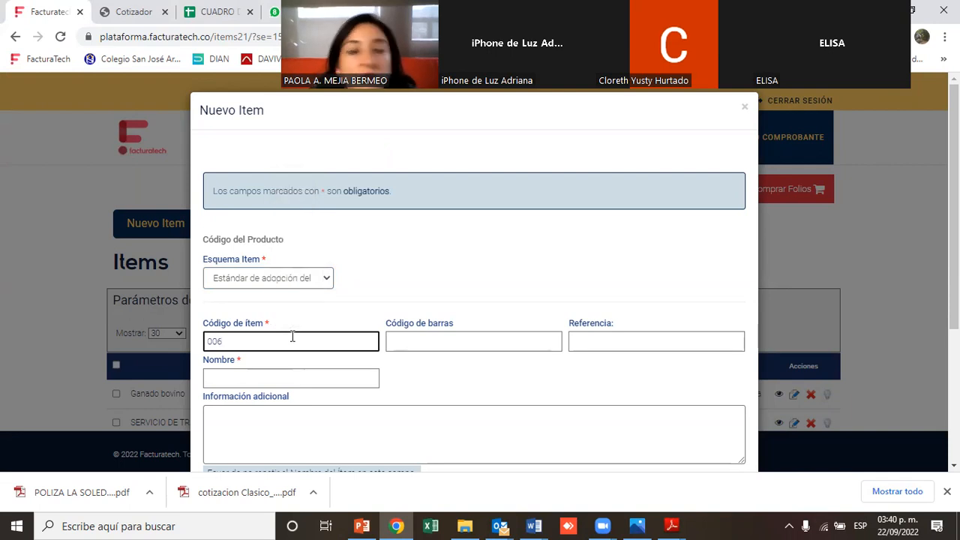
Name the new item SERVICIOS PROFESIONALES
click(257, 377)
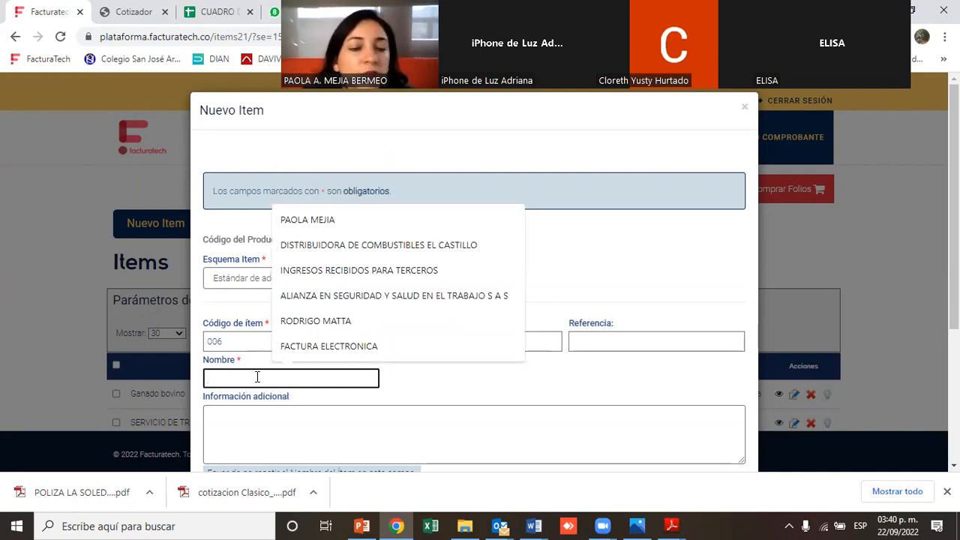
text(SE)
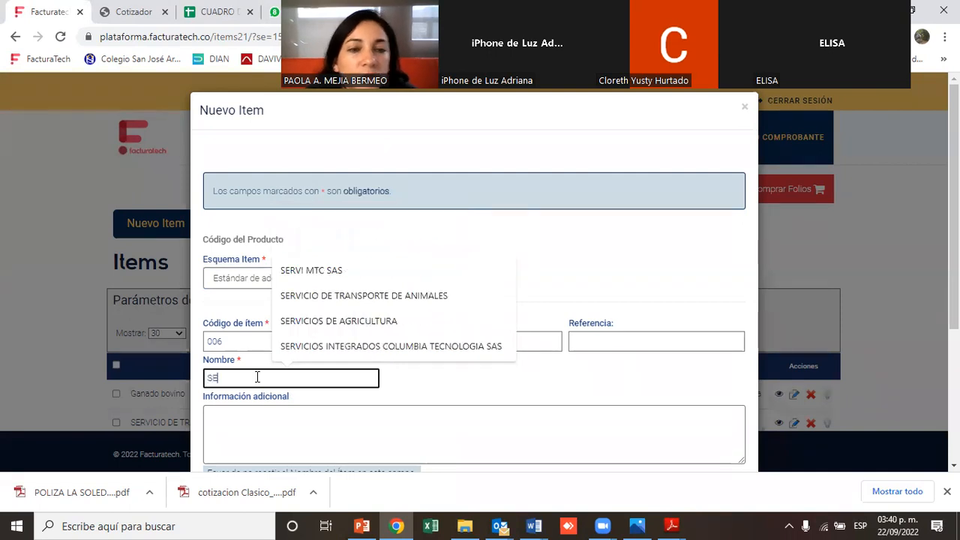
text(T)
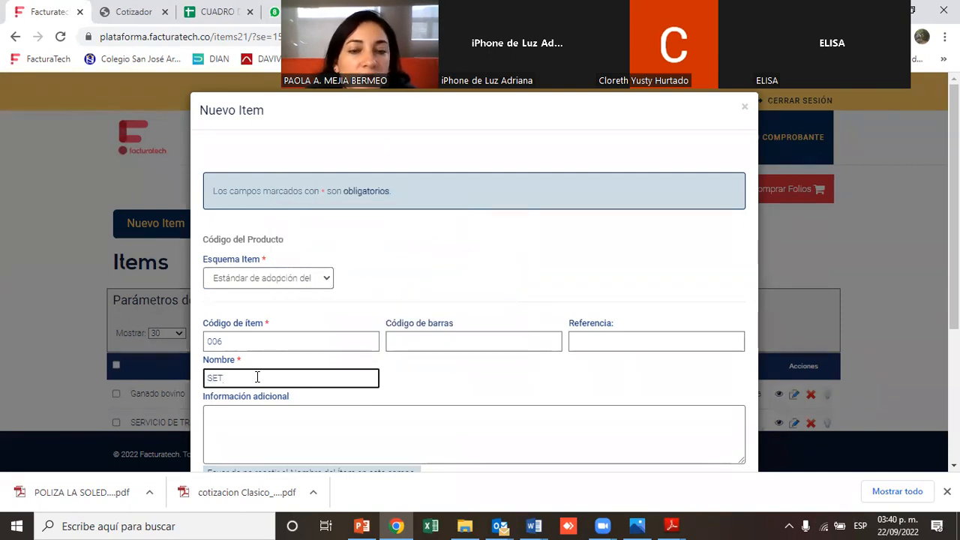
key(BackSpace)
text(RVI)
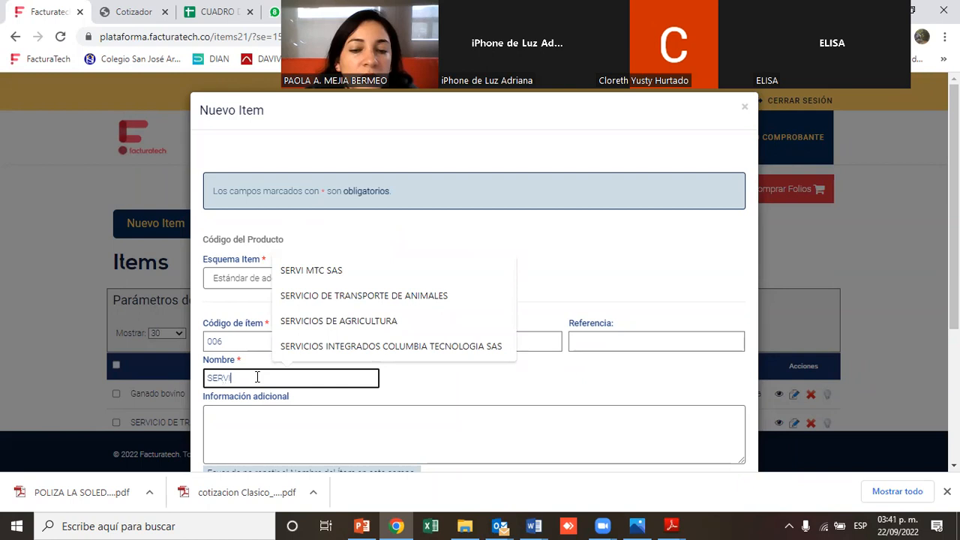
text(CIOS PRO)
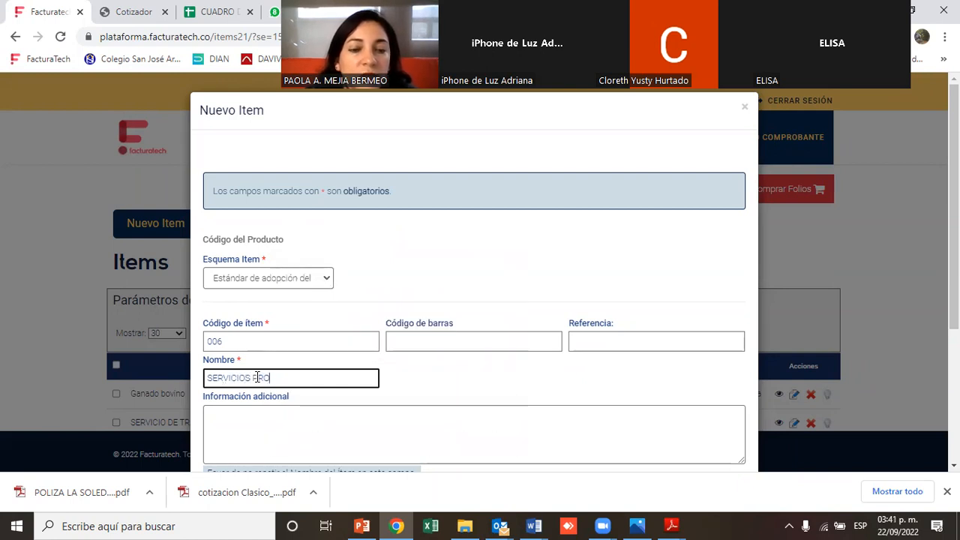
text(GER)
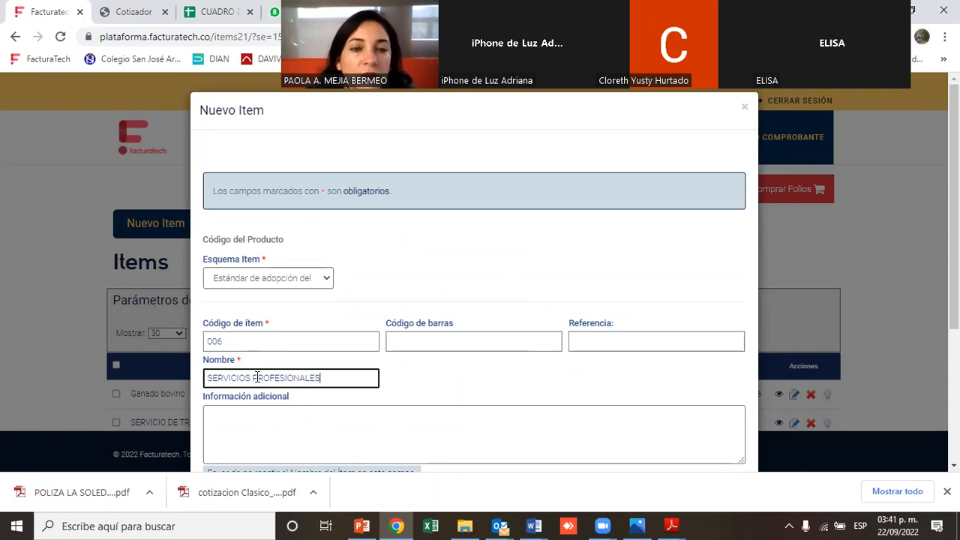
Set the item's unit to WSD - estándar - Servicios
drag(240, 397, 298, 406)
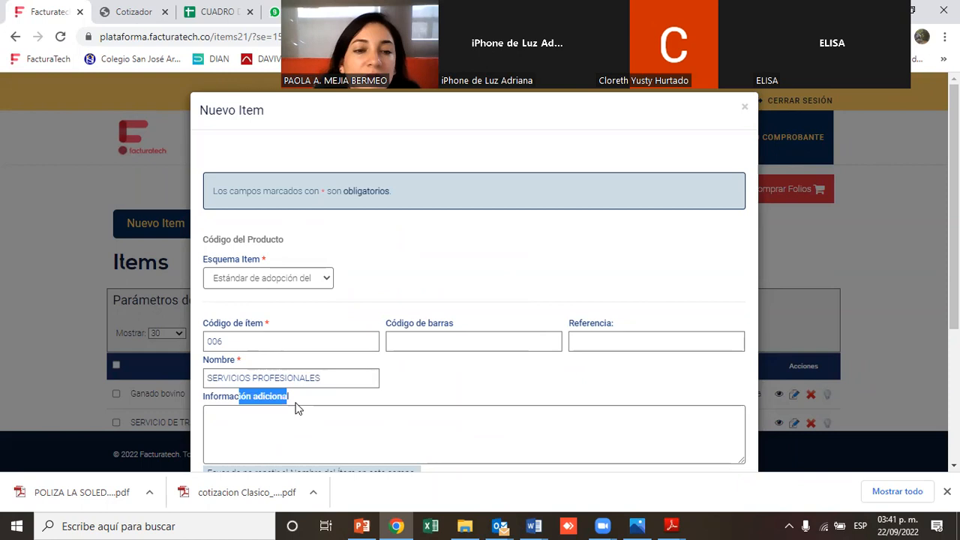
scroll(676, 334, down, 1)
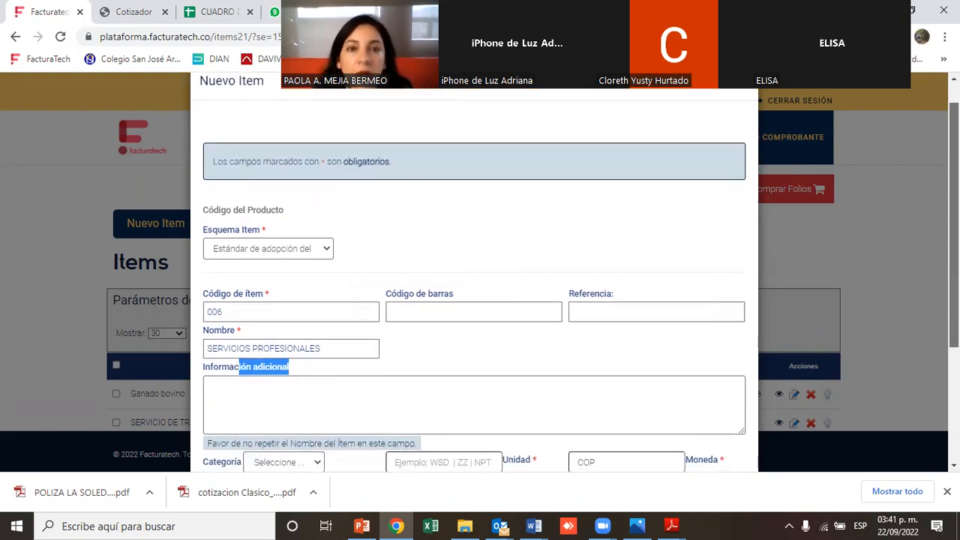
scroll(917, 264, down, 2)
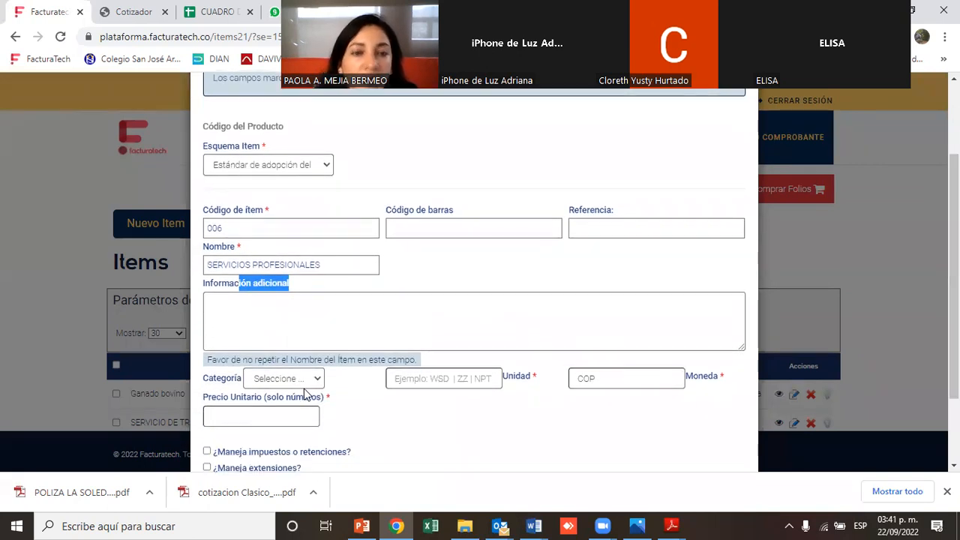
drag(239, 386, 481, 381)
click(481, 381)
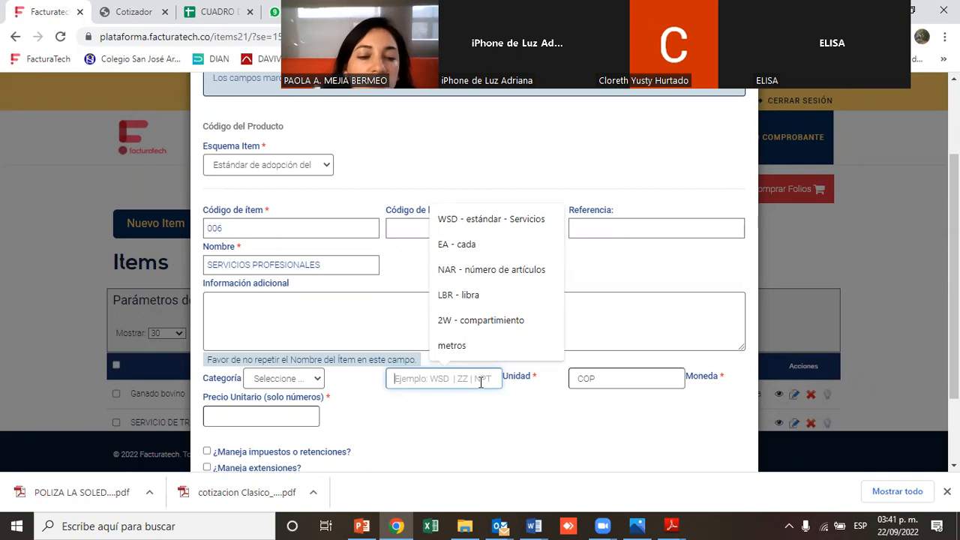
text(W)
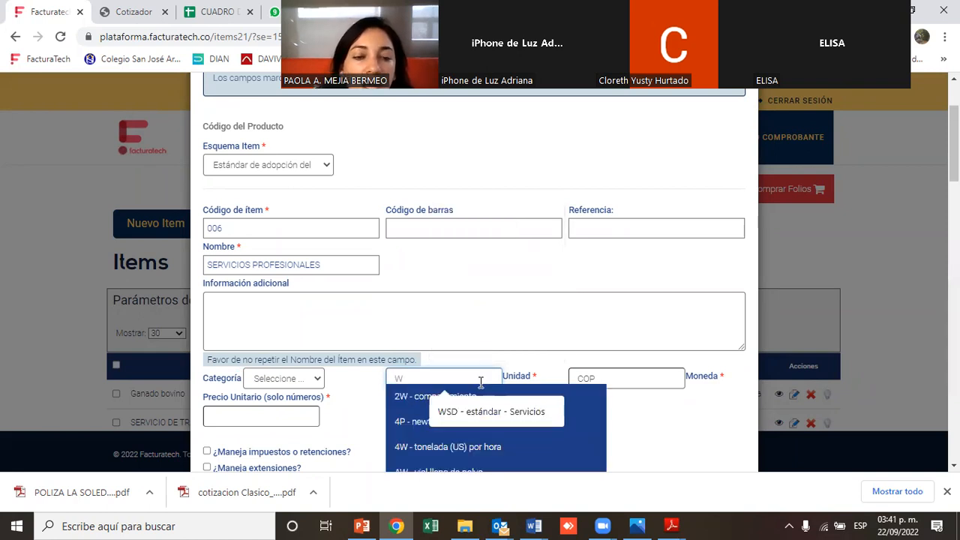
text(SD)
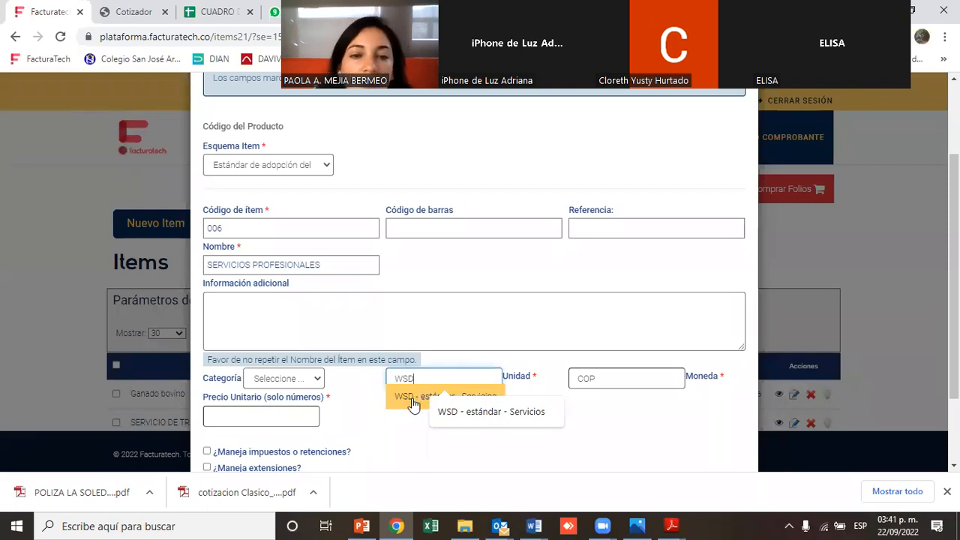
click(415, 398)
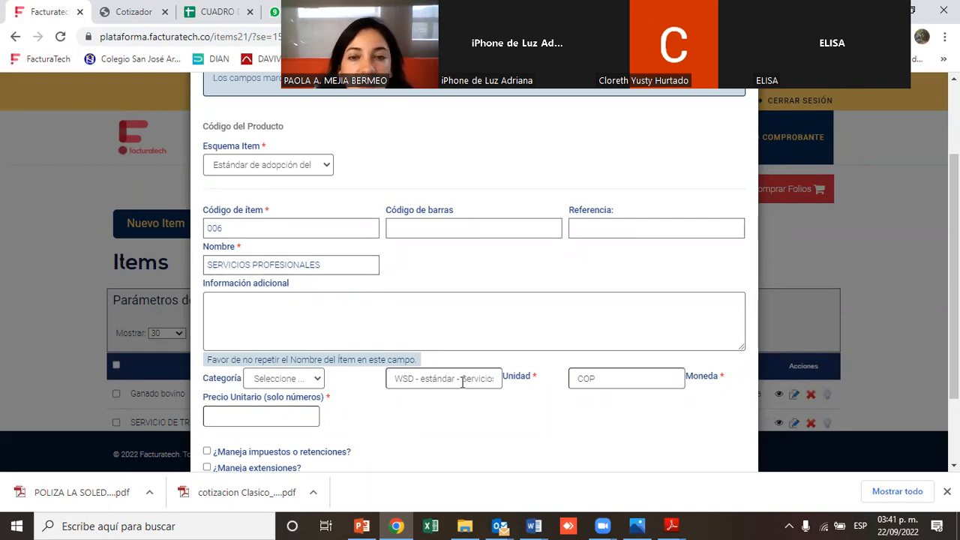
Set the item's unit price to 100
click(272, 417)
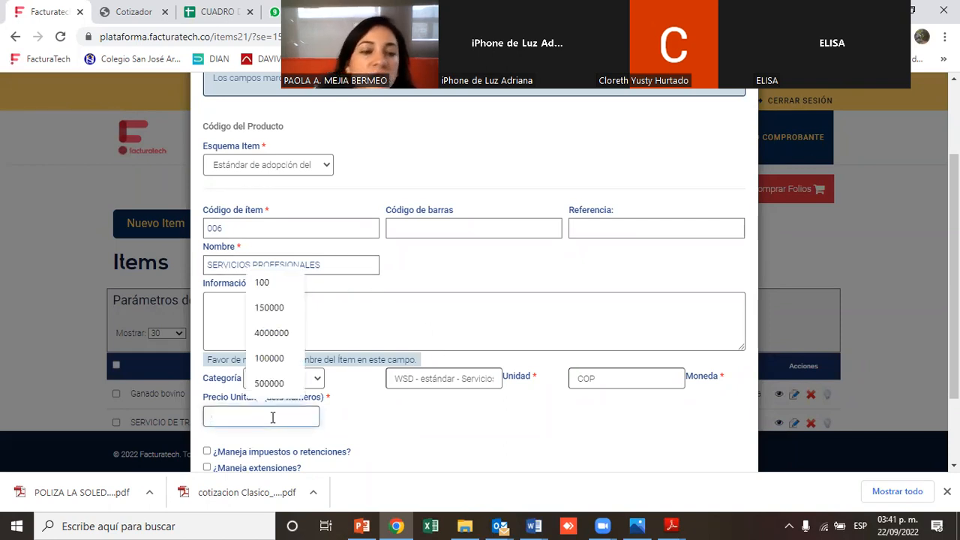
text(100)
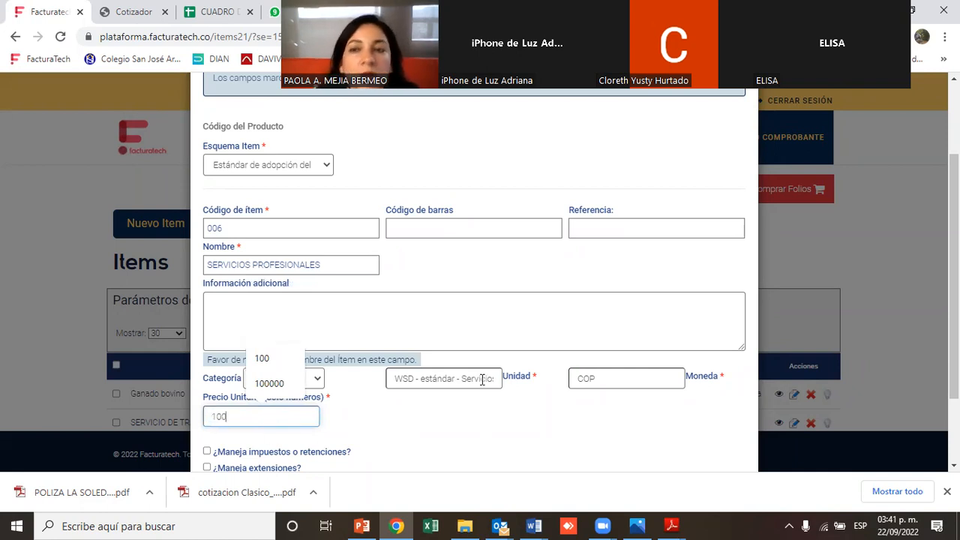
drag(954, 285, 954, 349)
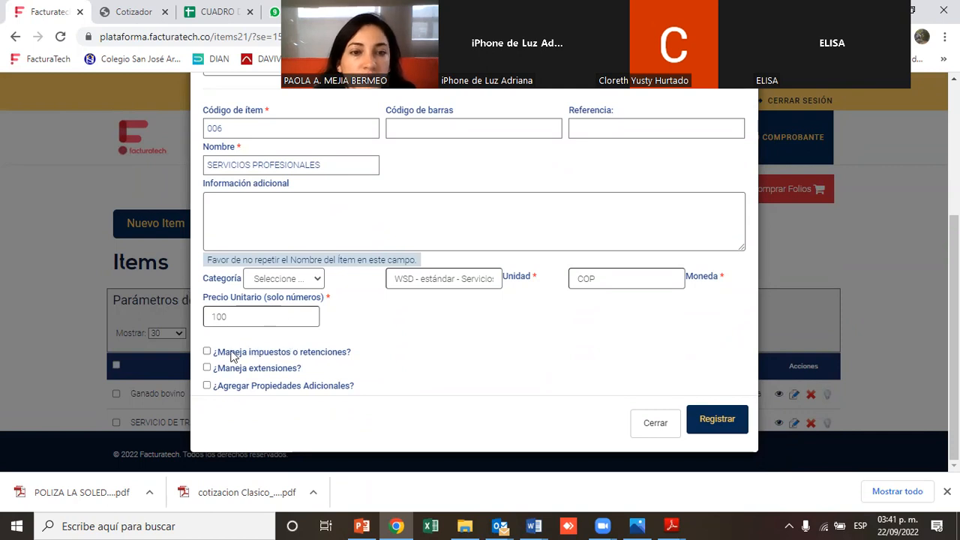
Enable taxes or retentions and add retention 05 - Retención sobre el IVA with tarifa ReteIVA (15.00%)
click(207, 353)
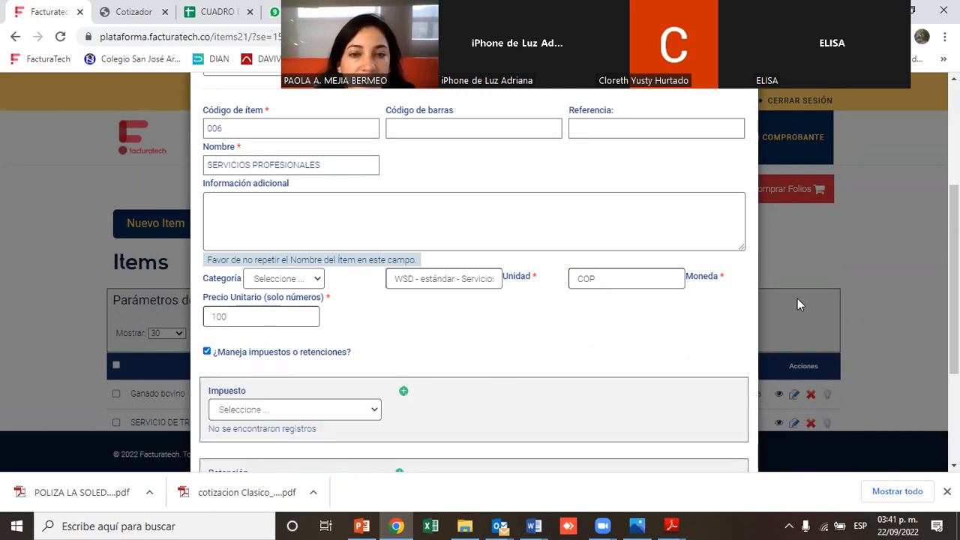
scroll(955, 300, down, 2)
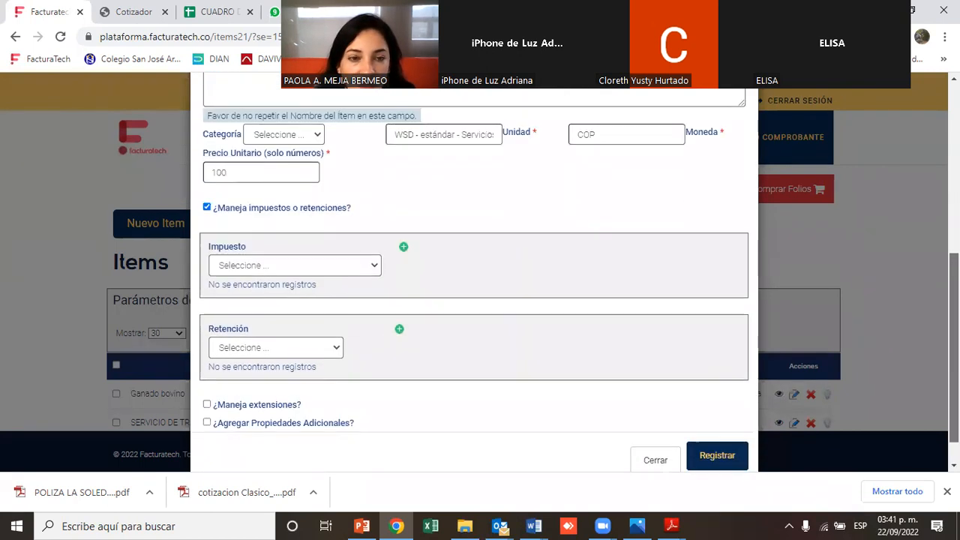
click(321, 339)
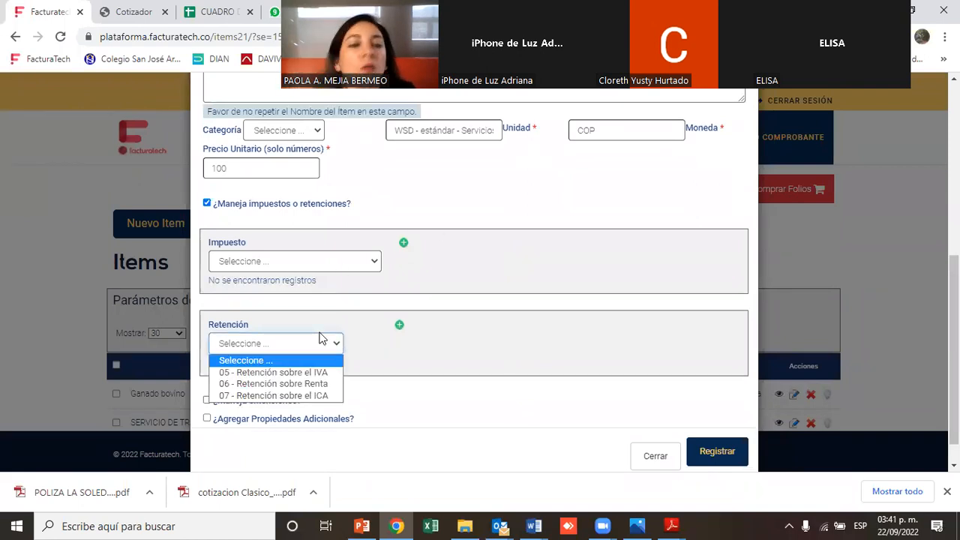
click(286, 373)
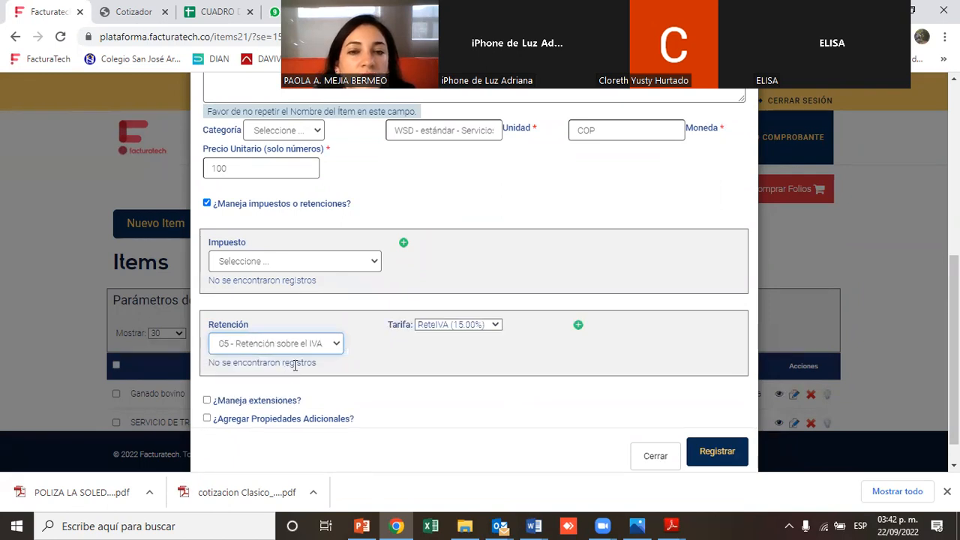
click(579, 325)
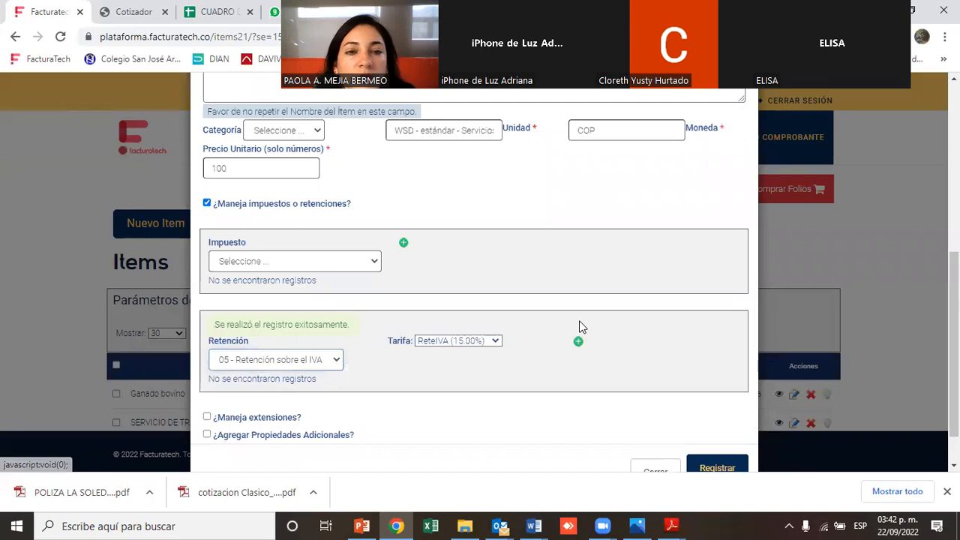
Add retention 06 - Retención sobre Renta with the Compras de combustibles derivados del petróleo (0.10%) tarifa and register the item
click(334, 344)
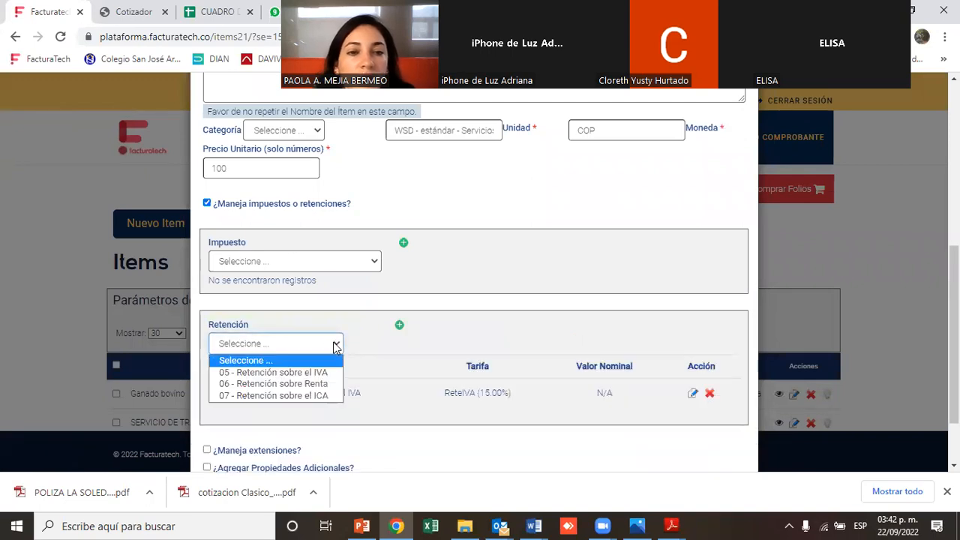
click(311, 384)
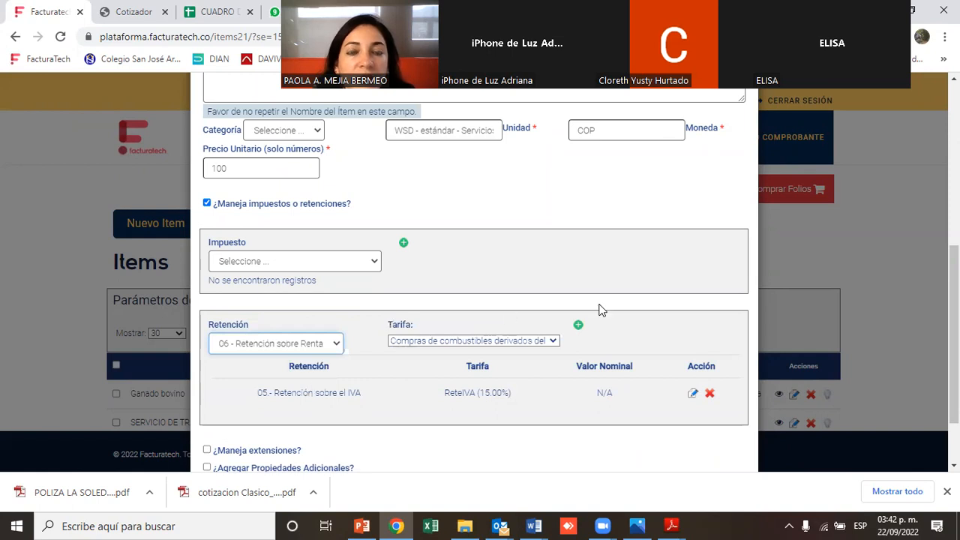
click(578, 326)
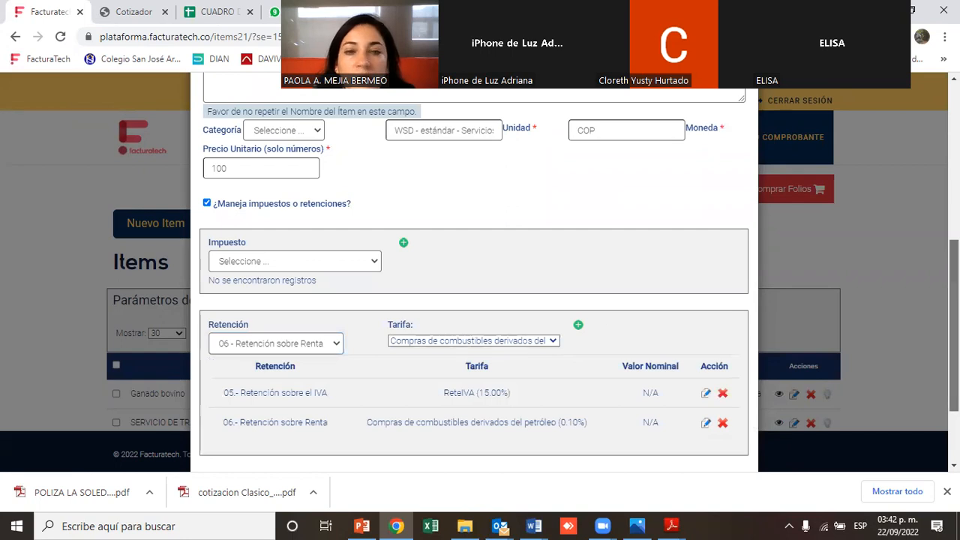
scroll(623, 457, down, 2)
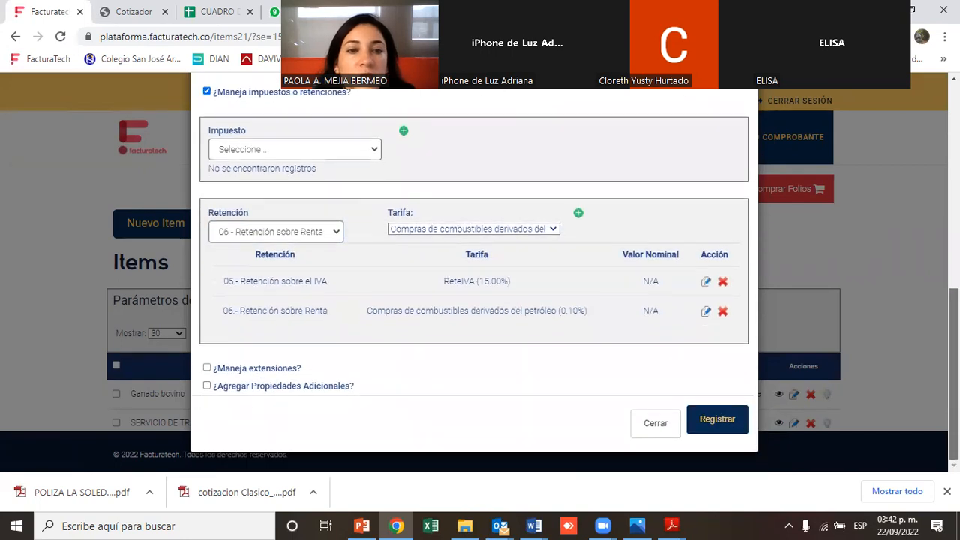
click(717, 420)
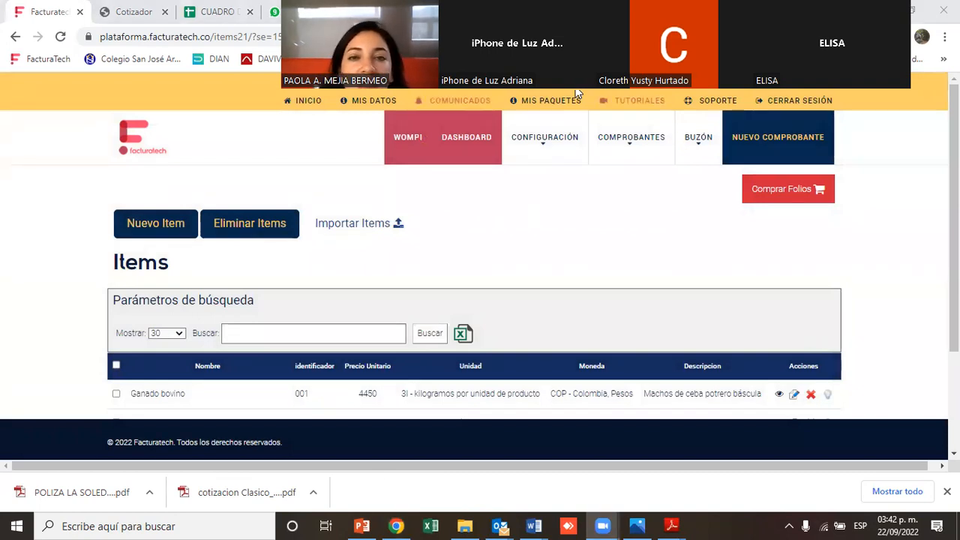
Open the Documentos de soporte electrónico list under Doc. Soporte Electrónico
mouse_move(650, 159)
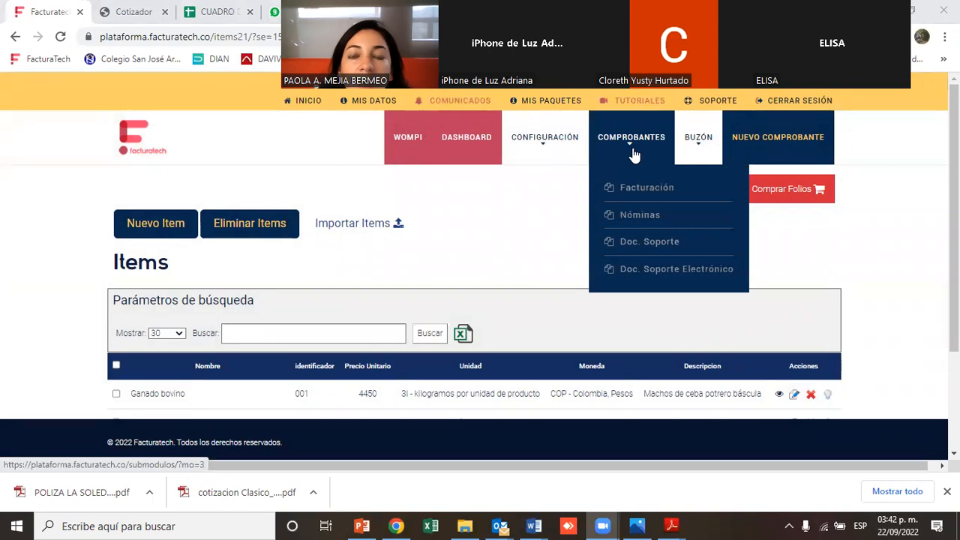
mouse_move(634, 268)
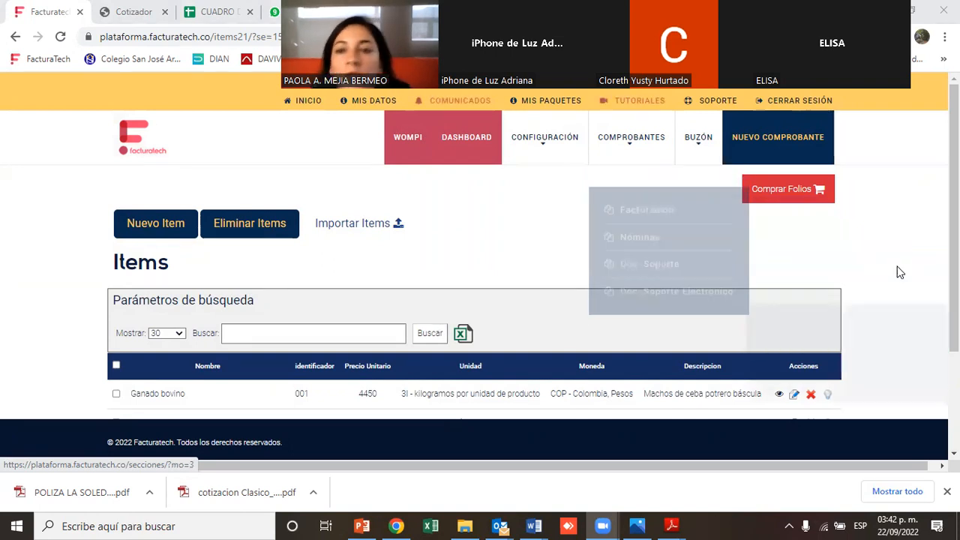
mouse_move(614, 167)
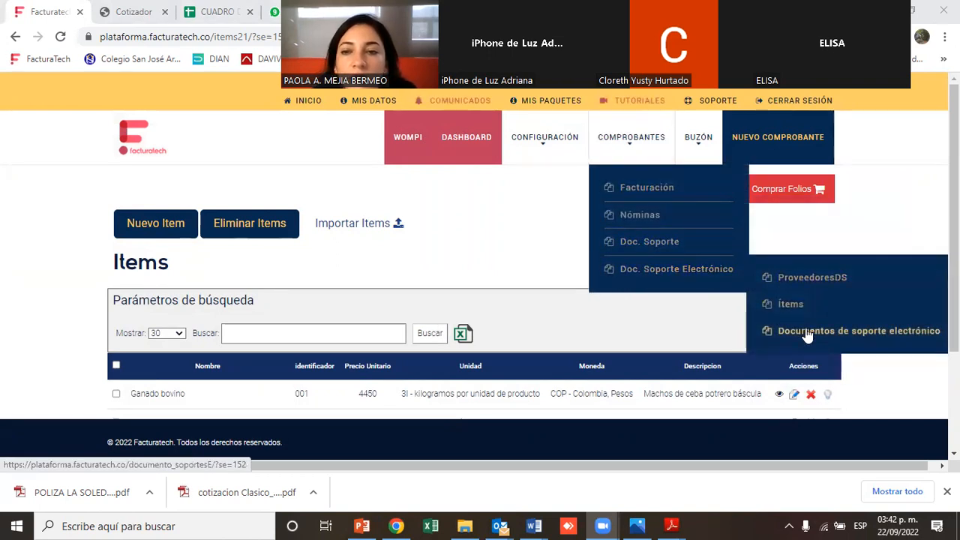
click(807, 335)
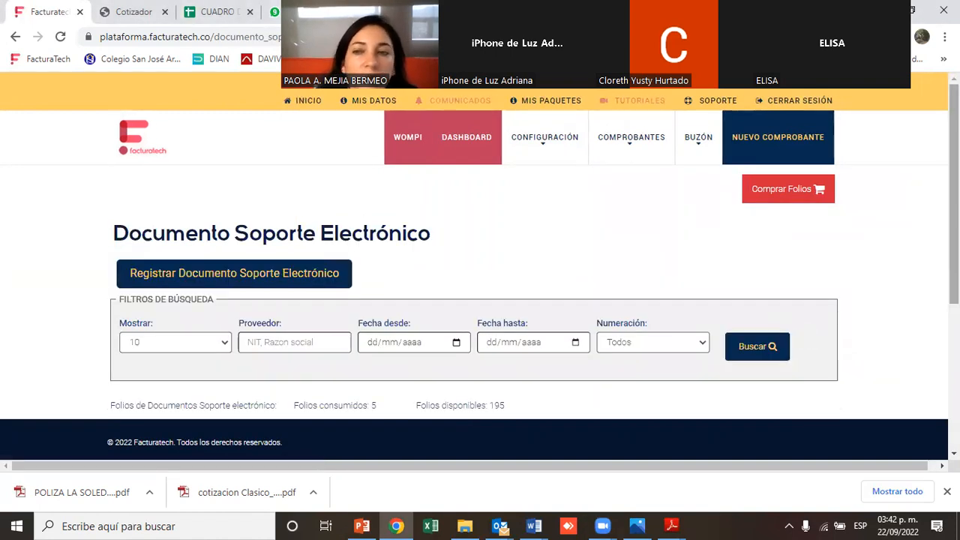
Examine the folio counts and the issued documents on the Documento Soporte Electrónico page
scroll(810, 277, down, 1)
scroll(481, 252, down, 1)
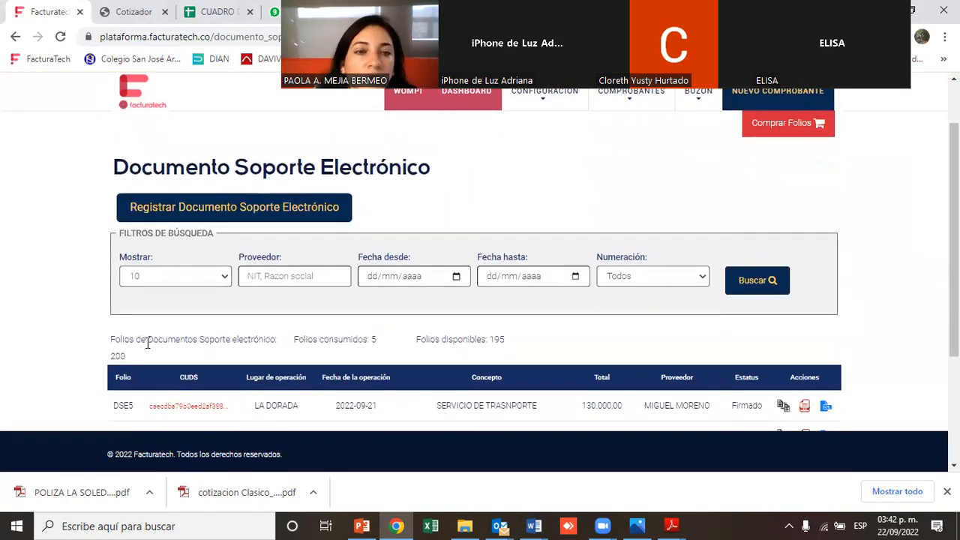
drag(108, 344, 177, 339)
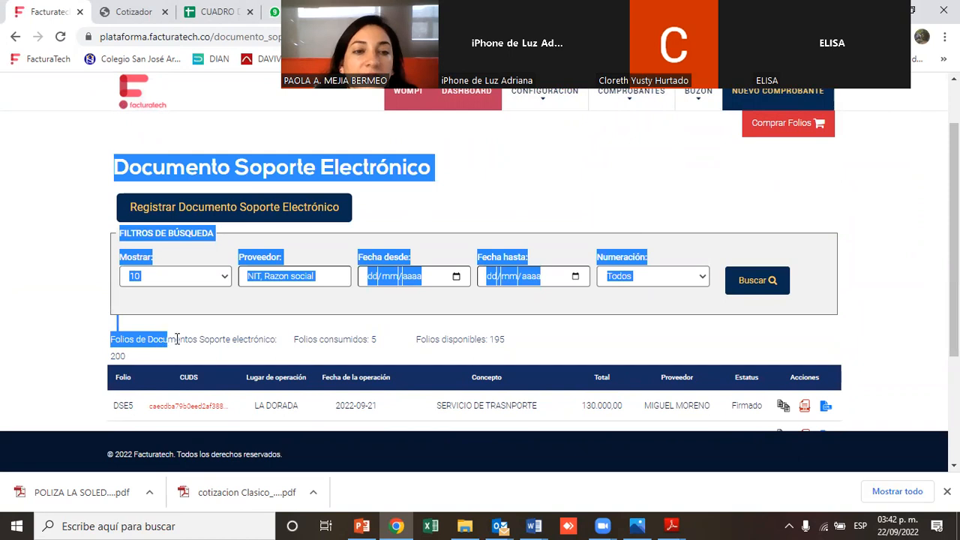
click(229, 340)
mouse_move(112, 339)
mouse_down()
mouse_move(176, 340)
mouse_move(107, 361)
mouse_move(112, 352)
mouse_up()
right_click(377, 339)
click(371, 341)
right_click(379, 345)
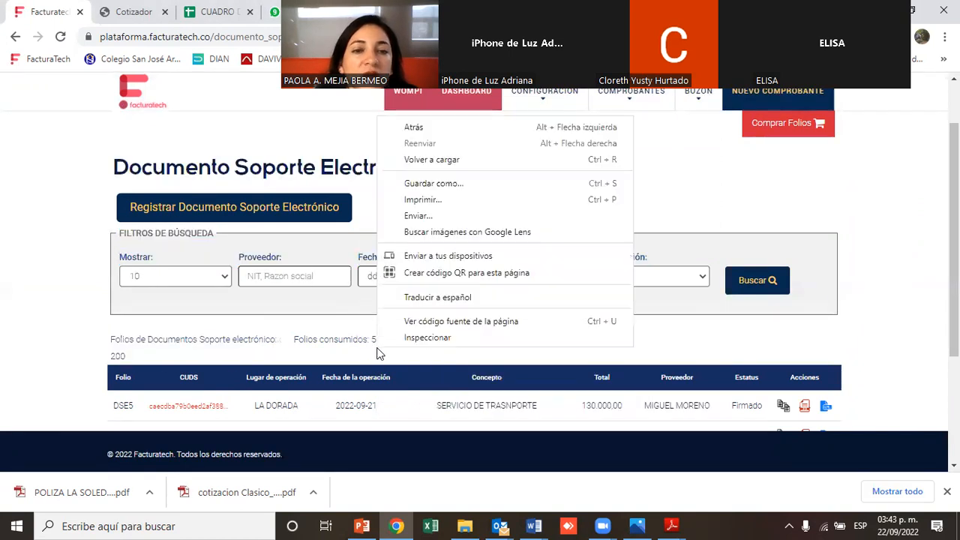
click(341, 341)
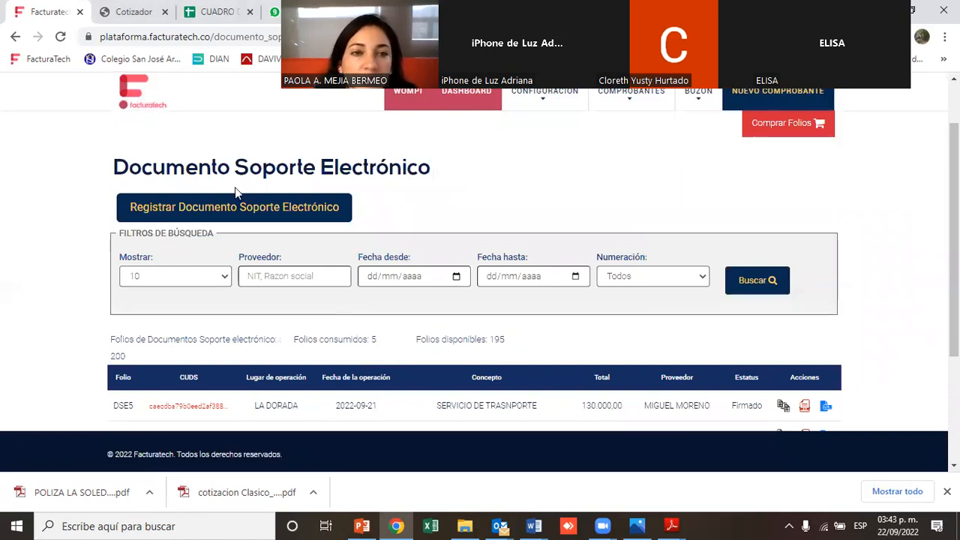
Start registering a new electronic support document and select the registered provider as Proveedor / Vendedor
click(242, 206)
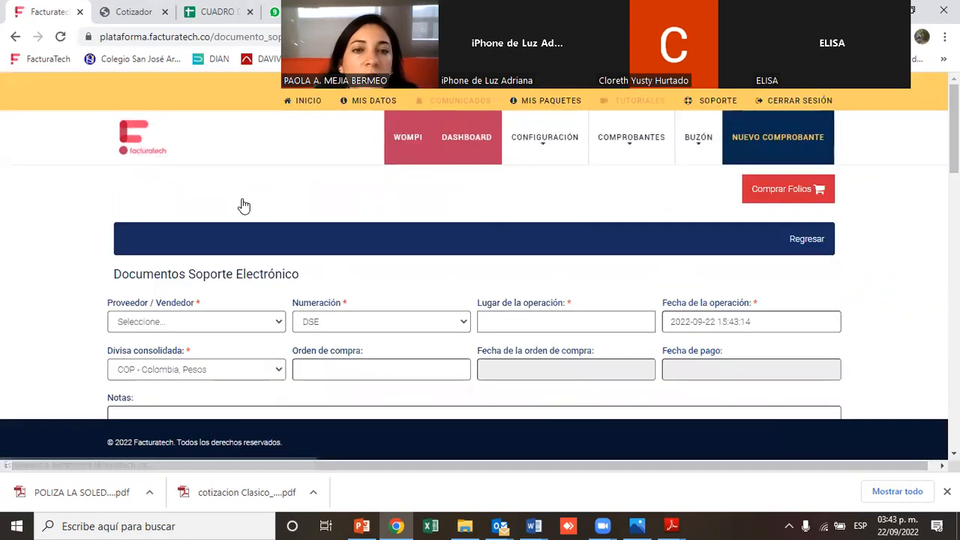
click(197, 321)
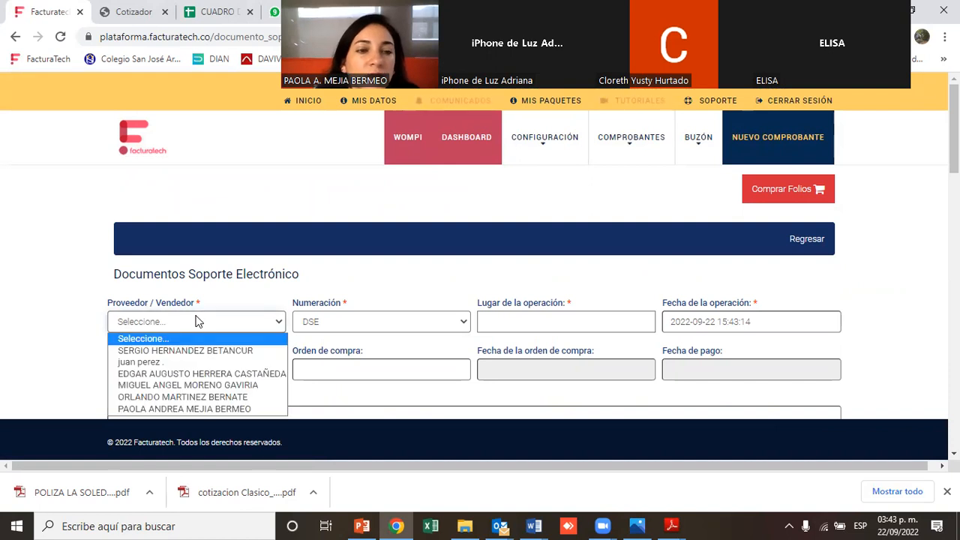
click(188, 409)
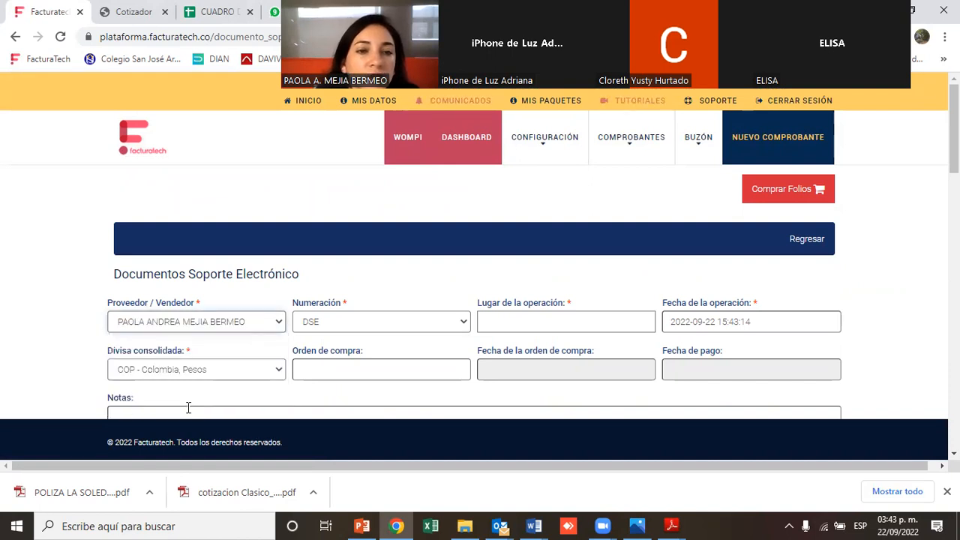
Choose DSE as the numbering and enter cali as the place of operation
click(324, 321)
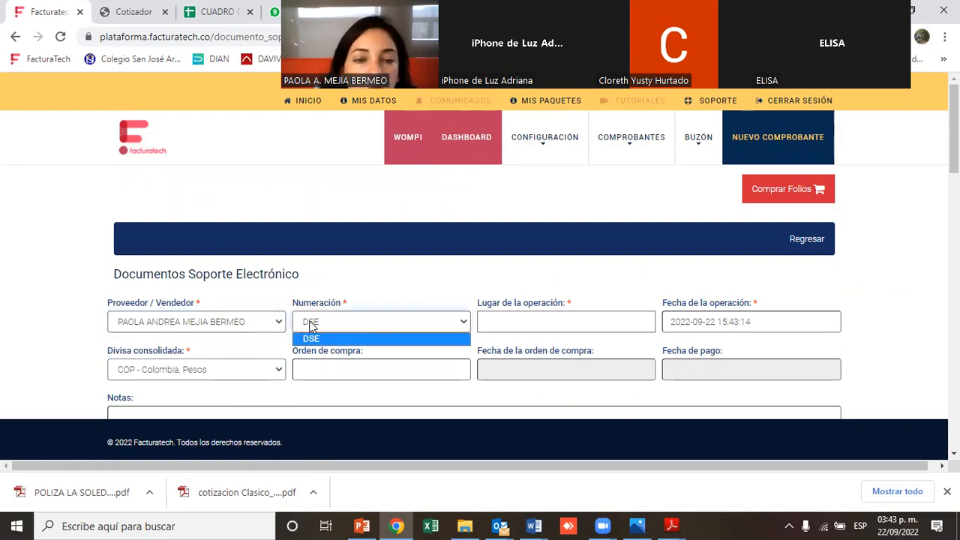
click(311, 325)
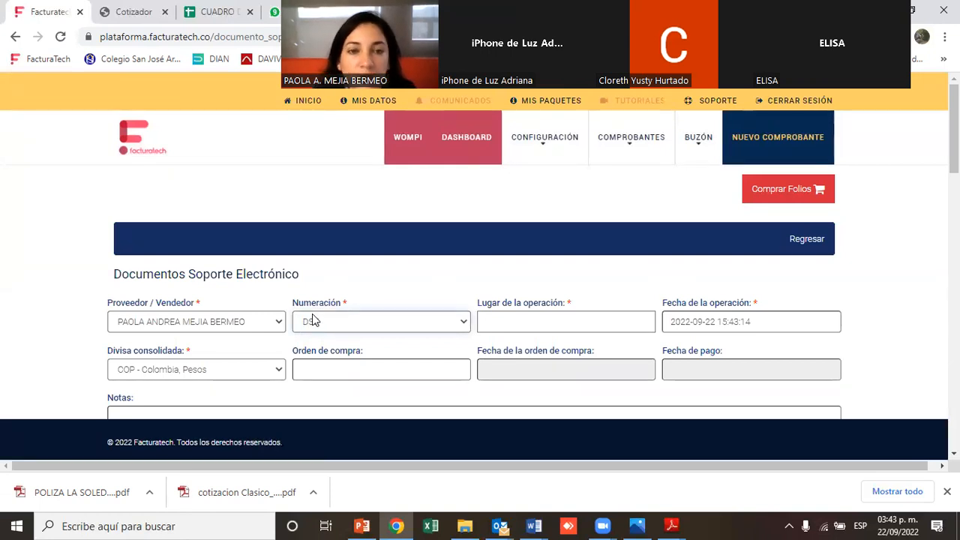
click(528, 323)
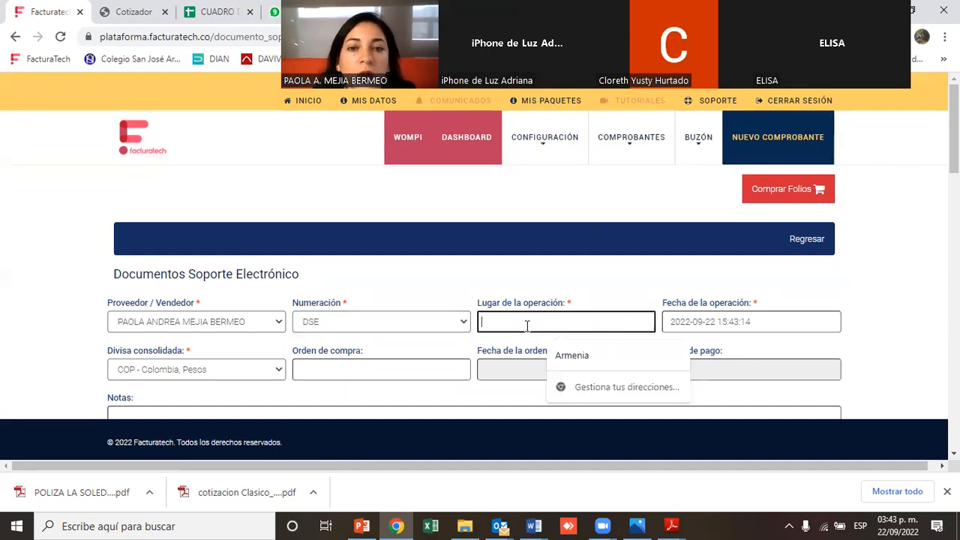
text(C)
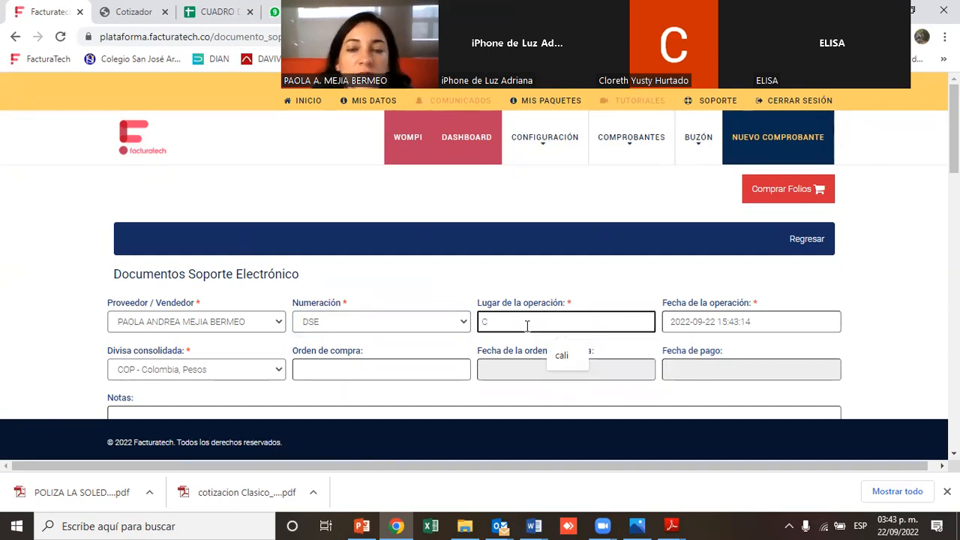
click(561, 355)
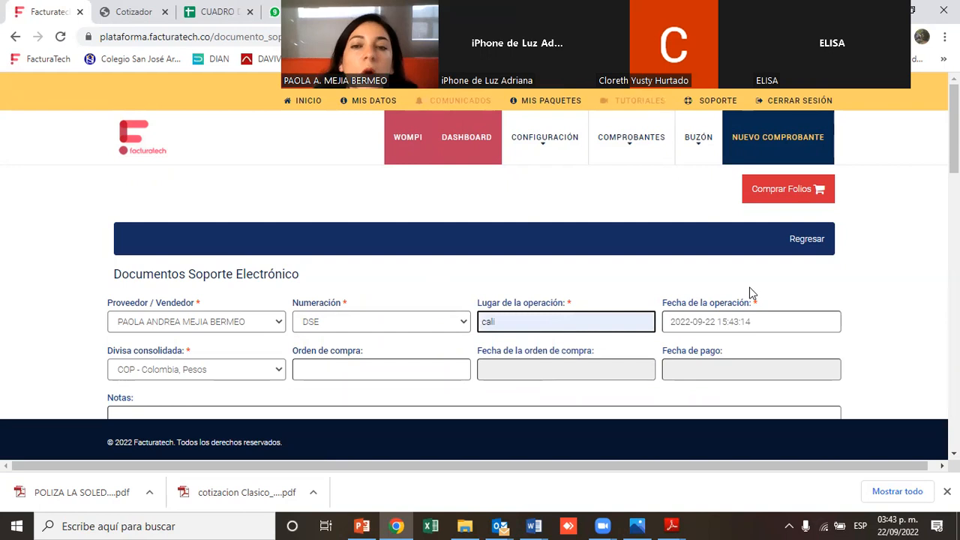
drag(664, 303, 763, 303)
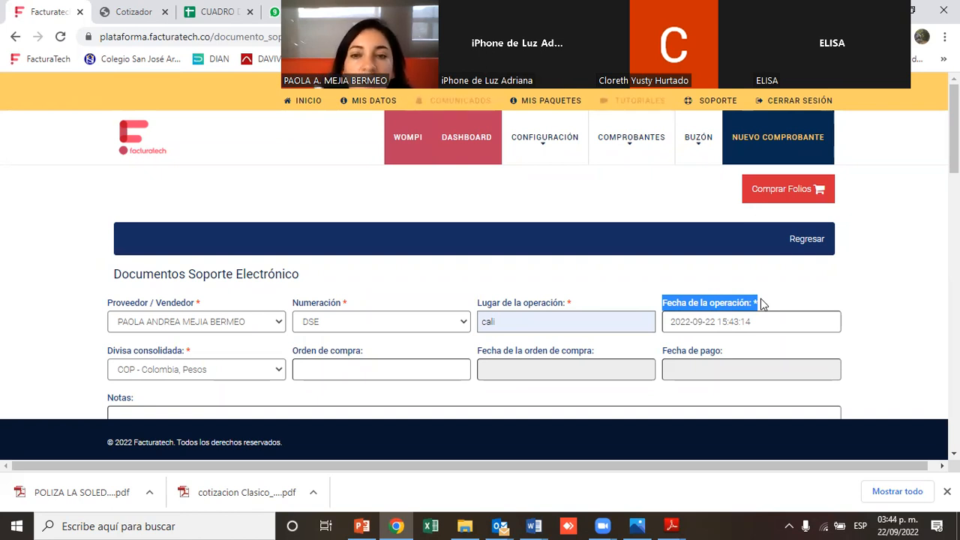
right_click(761, 297)
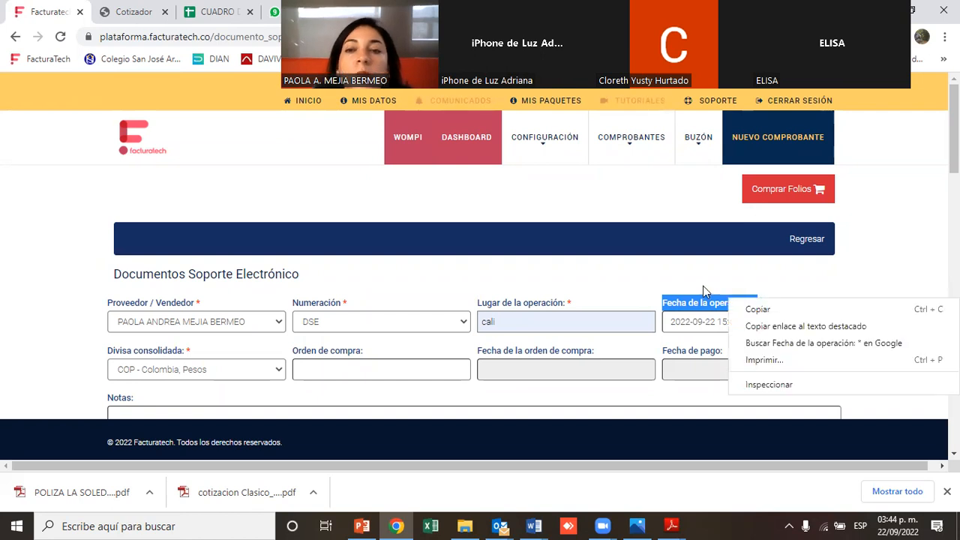
click(660, 337)
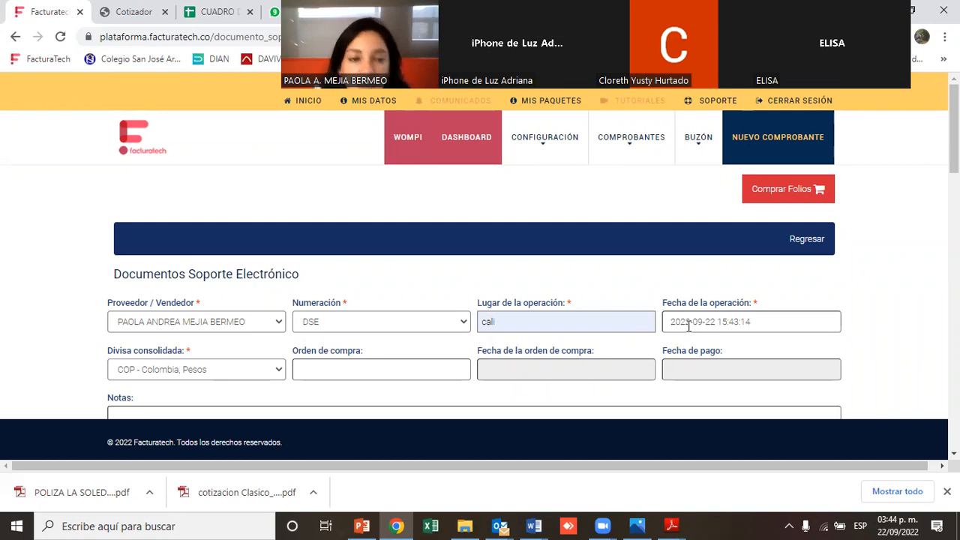
Set the consolidated currency to BRL - Brazil, Brazil
drag(954, 129, 954, 177)
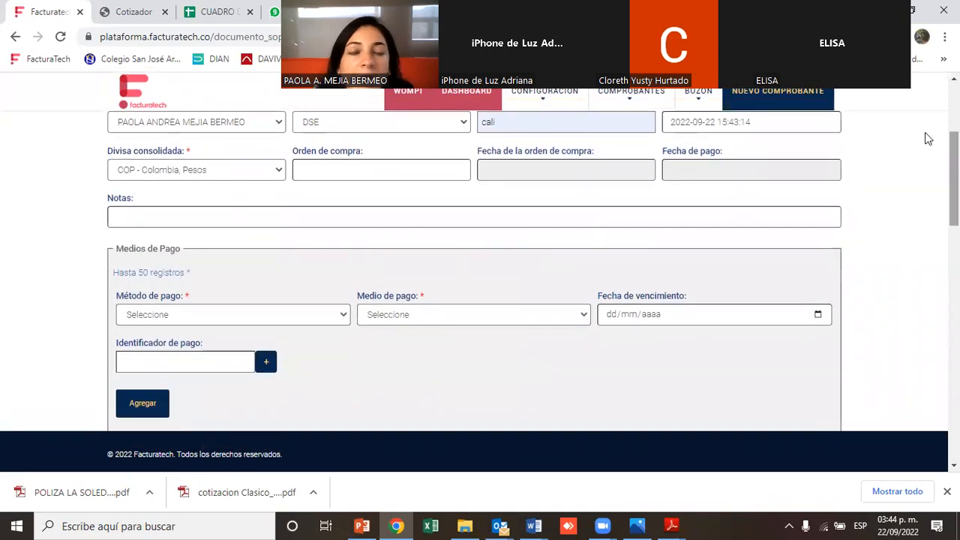
click(126, 175)
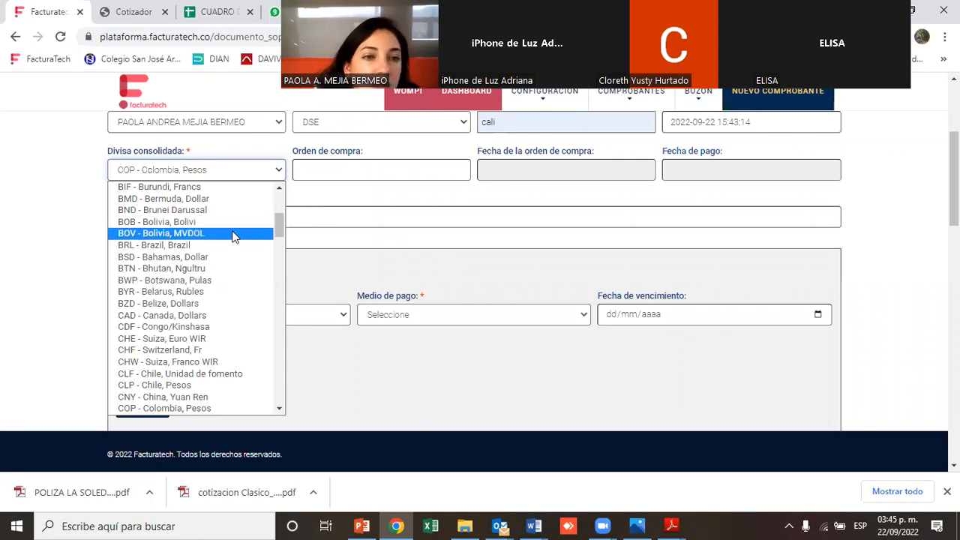
click(214, 246)
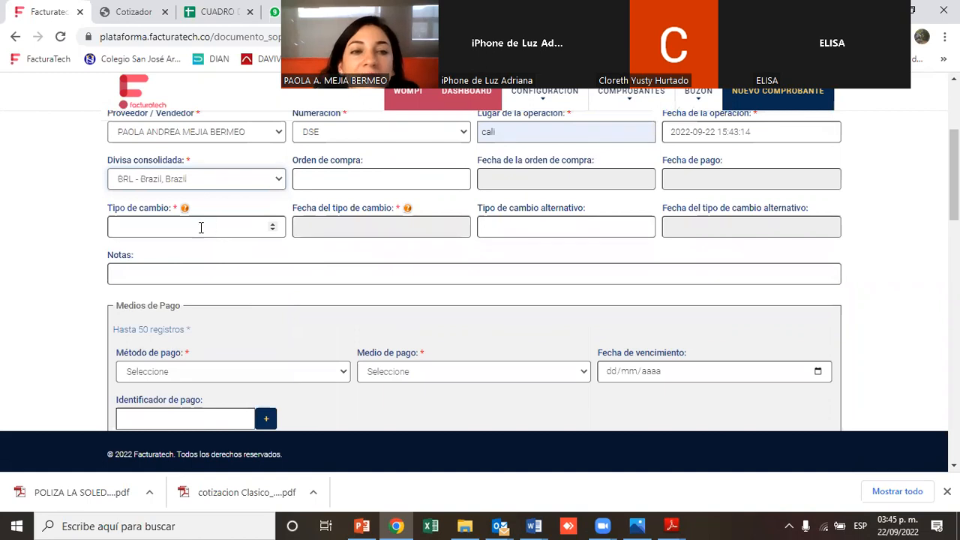
Examine the Tipo de cambio and Fecha del tipo de cambio fields required for the foreign currency
click(119, 225)
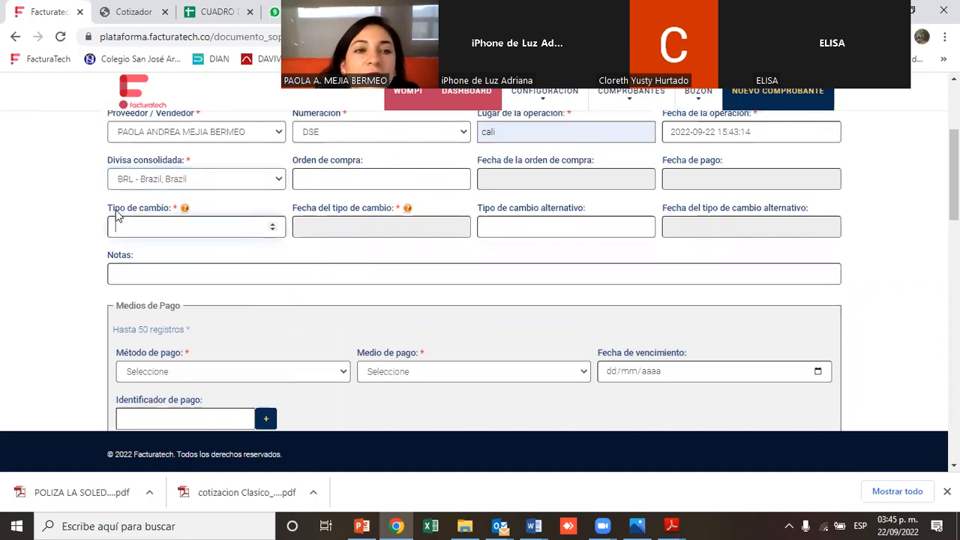
drag(112, 209, 198, 218)
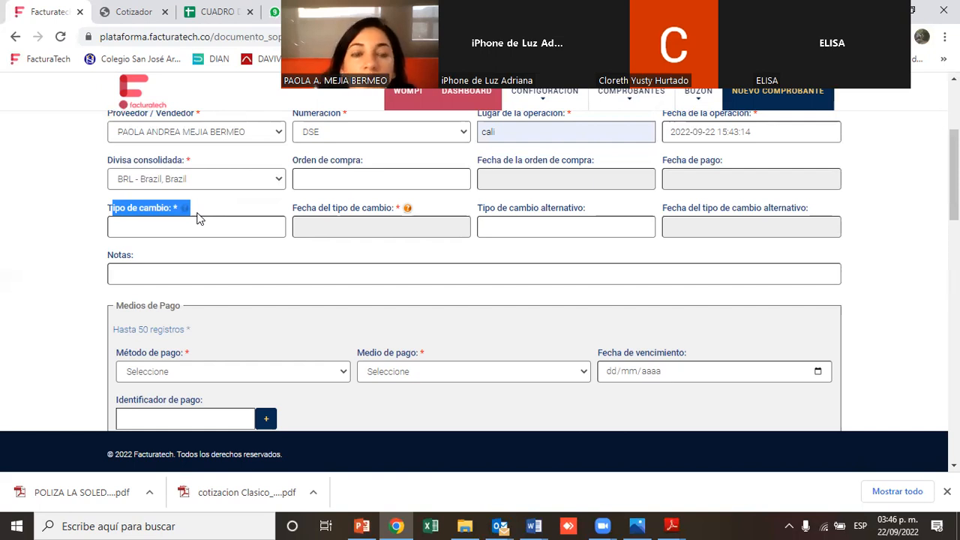
click(194, 227)
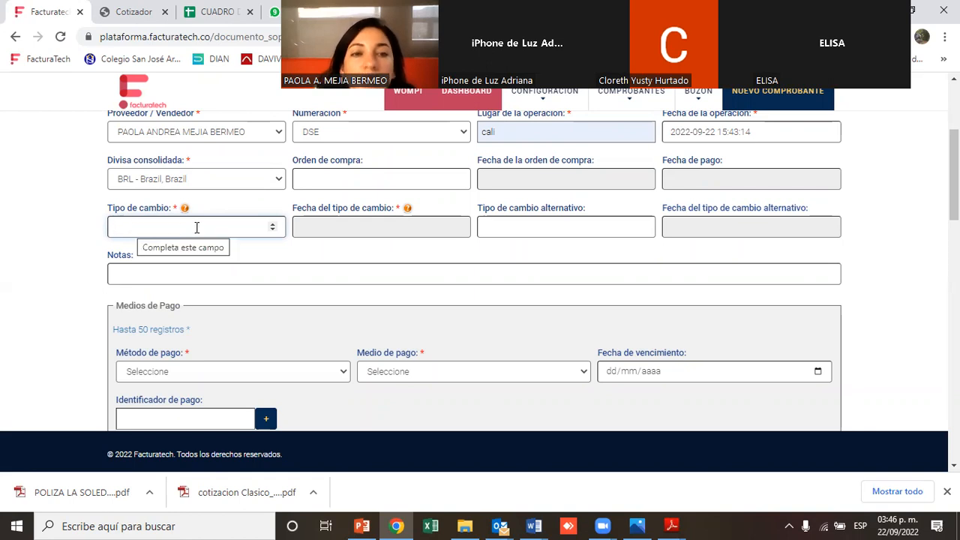
click(349, 227)
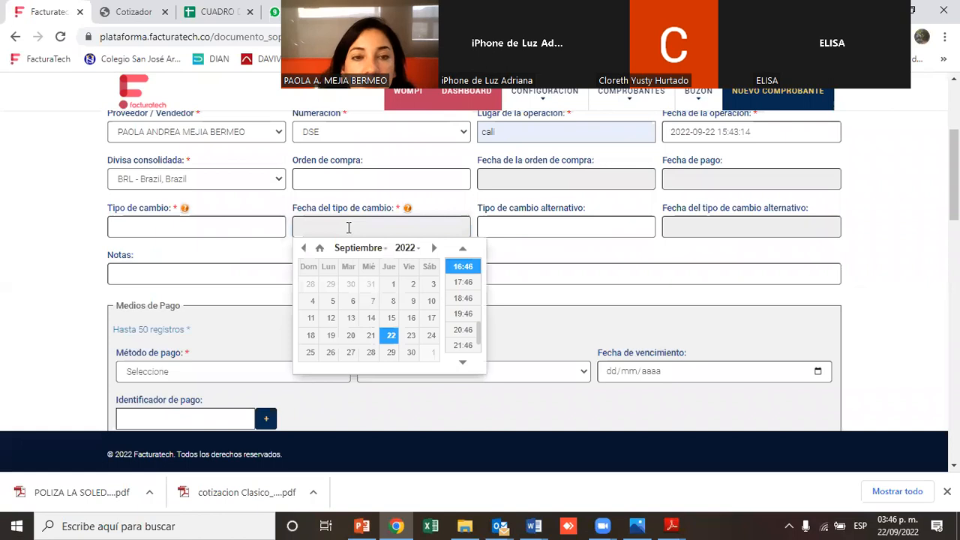
click(349, 227)
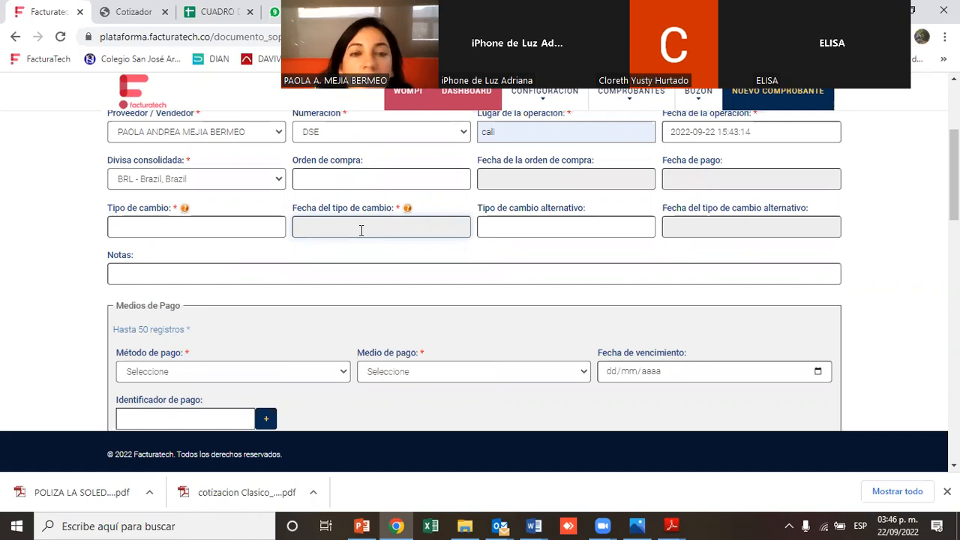
drag(109, 211, 172, 213)
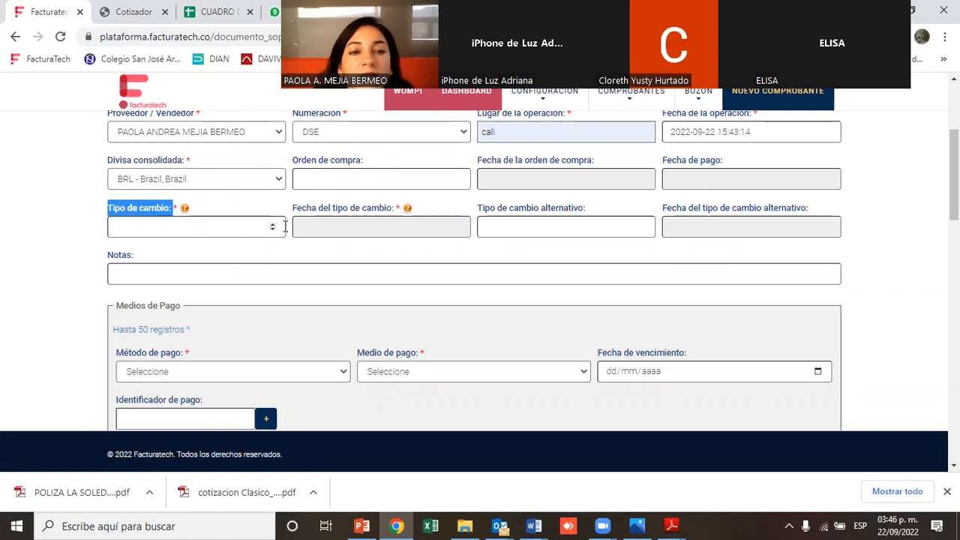
Write the note RETEICA - 7 X 1000 for the document
click(109, 267)
click(115, 272)
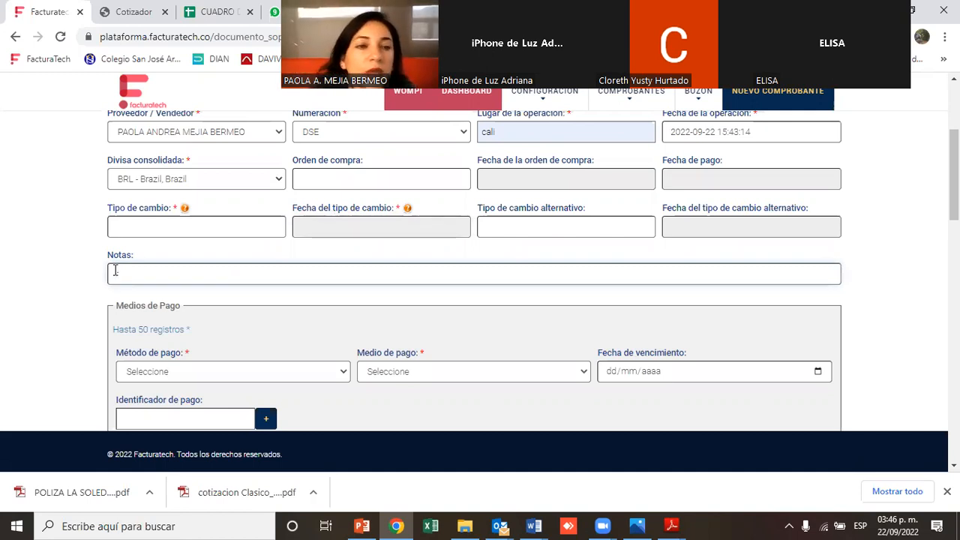
text(RE)
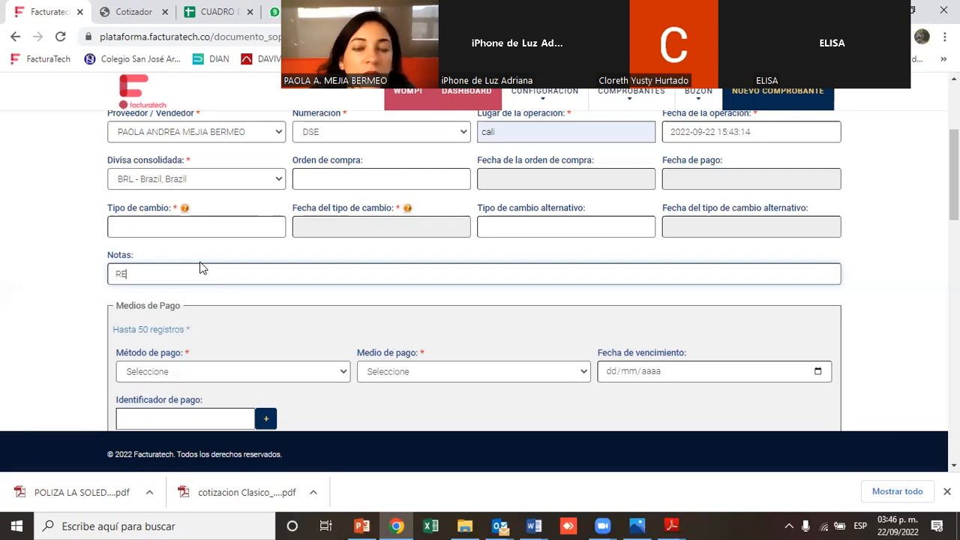
text(TEICA)
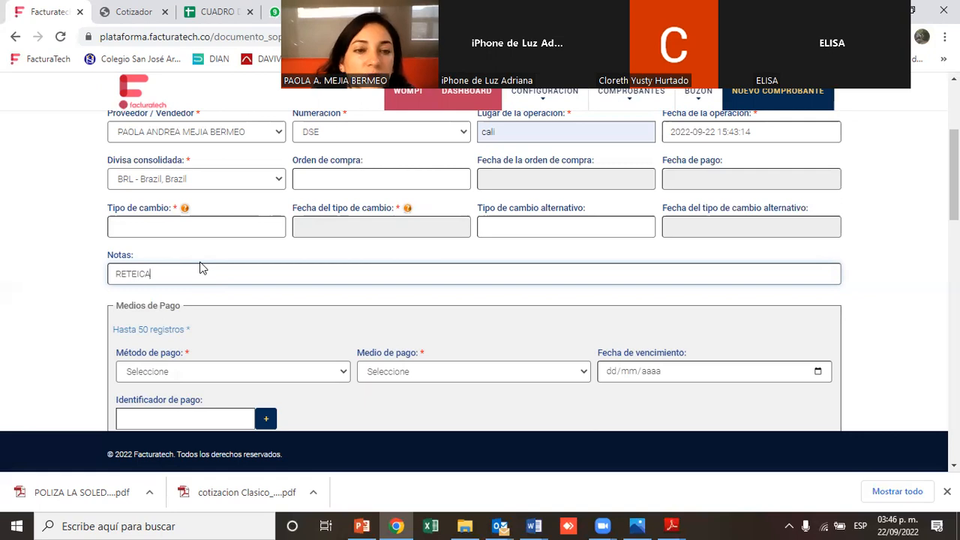
text( - )
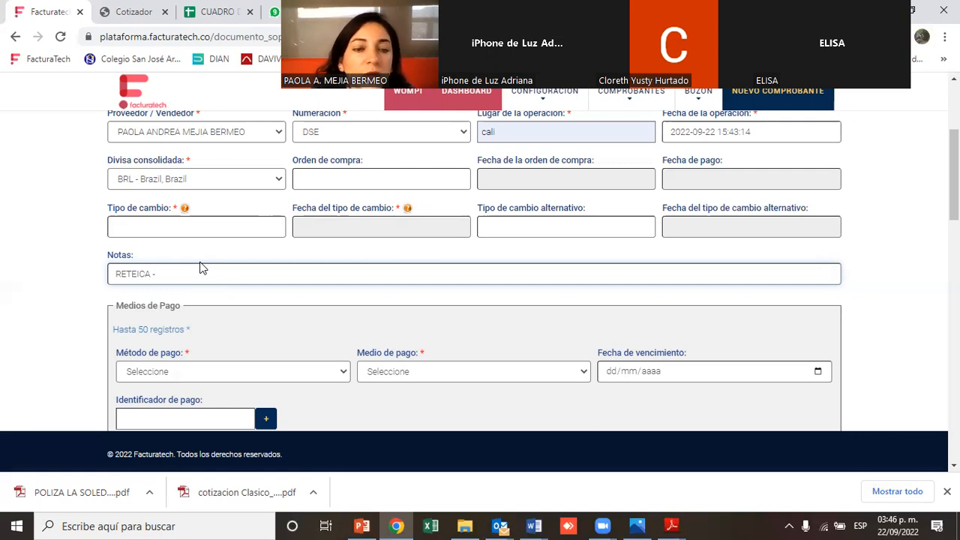
text(7)
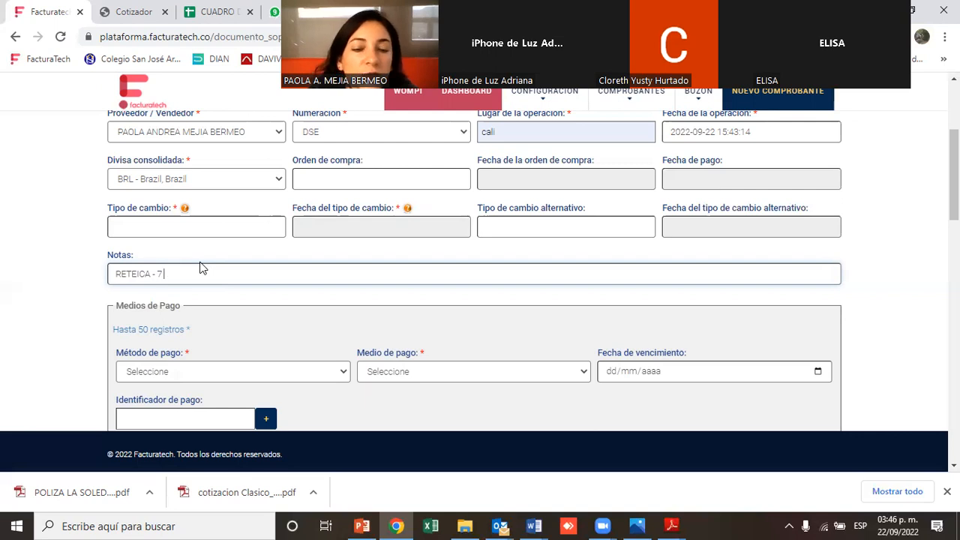
text( X)
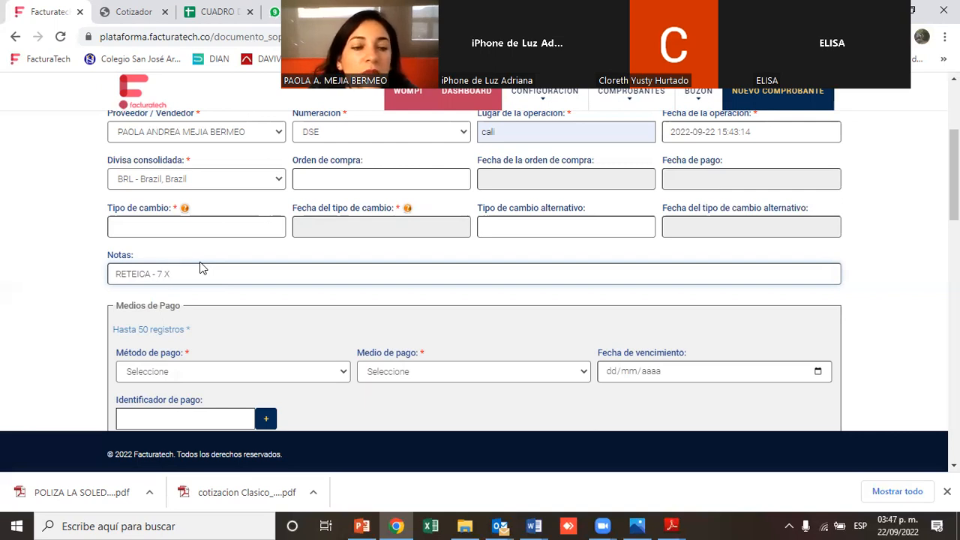
text( 1000)
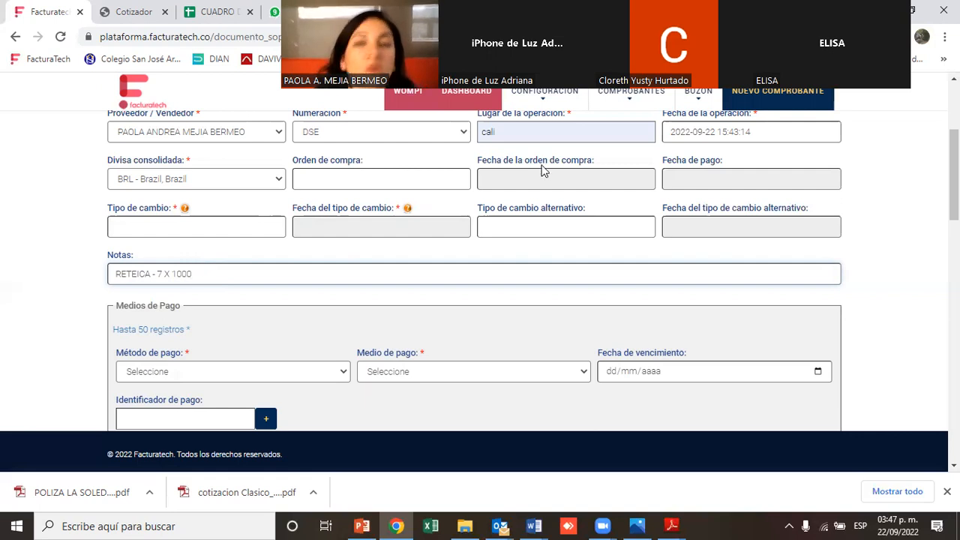
Set the payment method to Crédito and the payment means to Cheque
scroll(283, 415, down, 3)
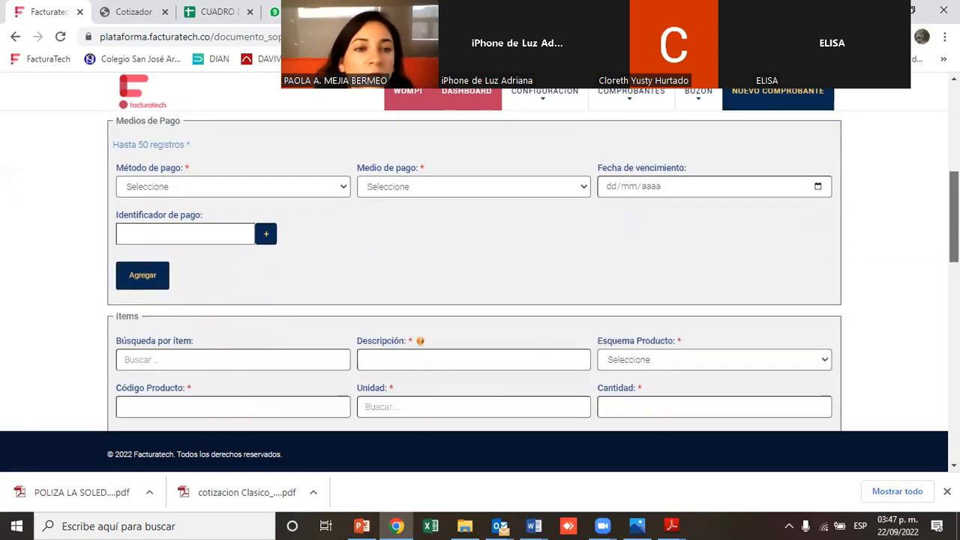
click(302, 166)
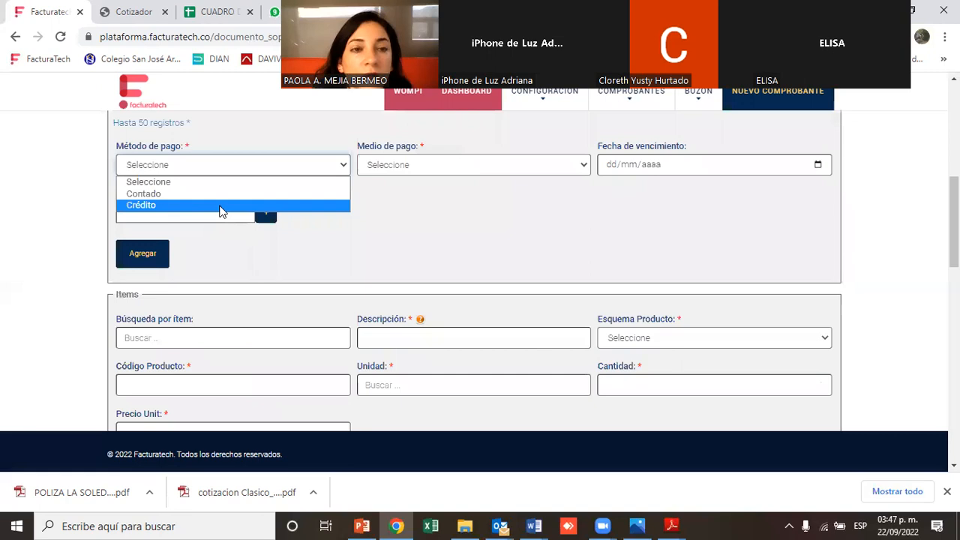
click(221, 207)
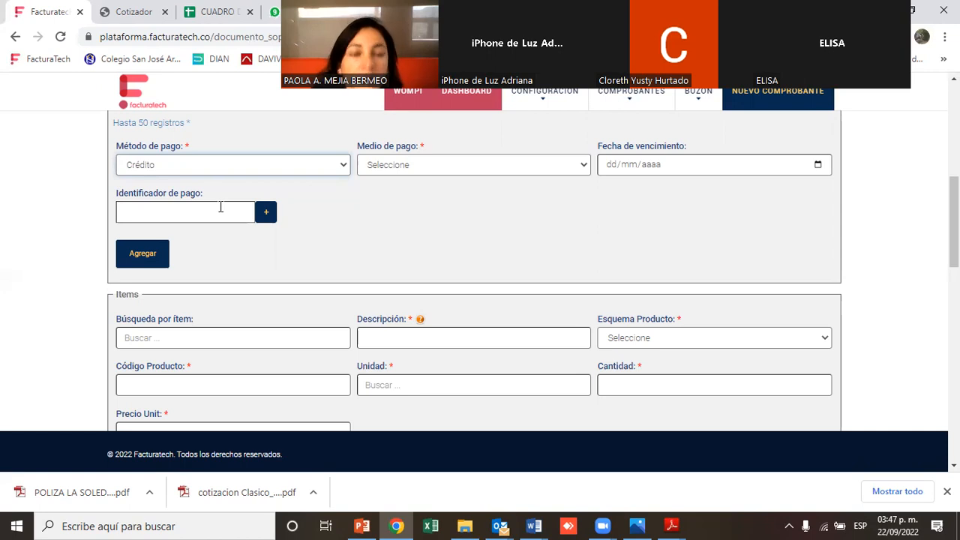
click(373, 163)
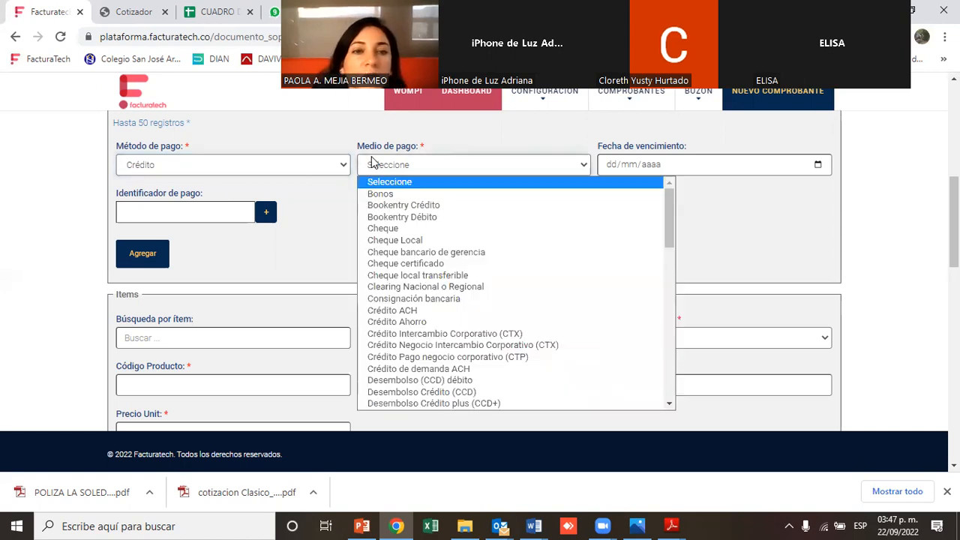
click(402, 229)
Set the payment due date to 29/08/2022 and add the payment entry to the document
click(612, 166)
text(20)
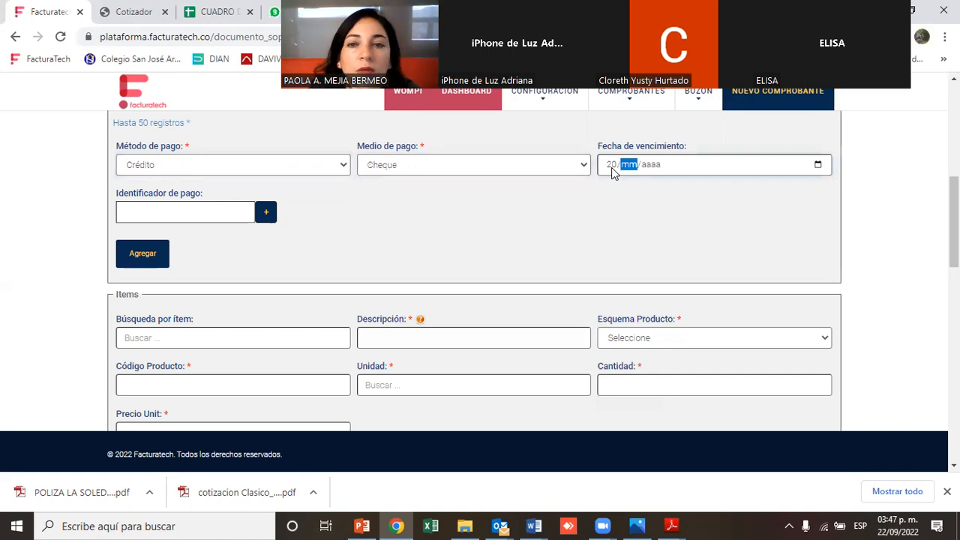
click(612, 166)
text(2)
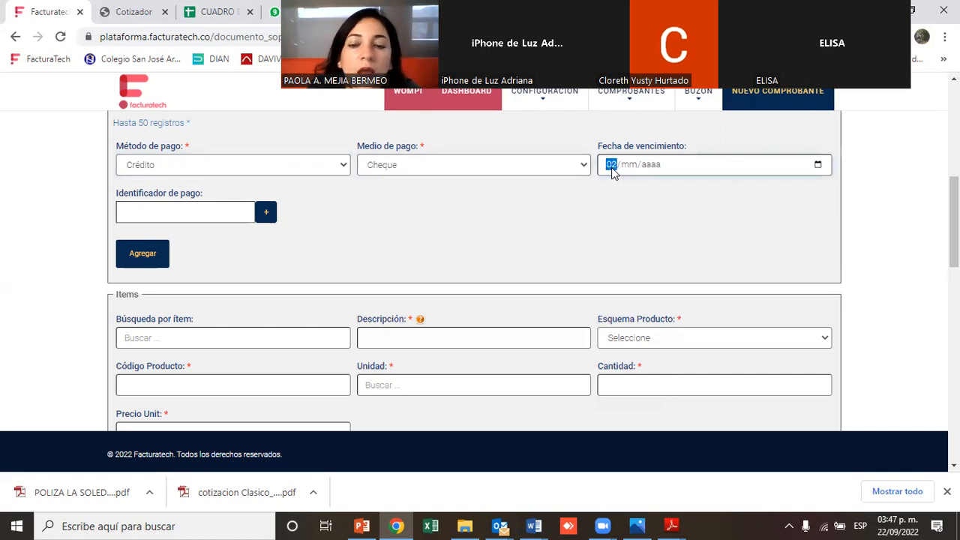
text(9/)
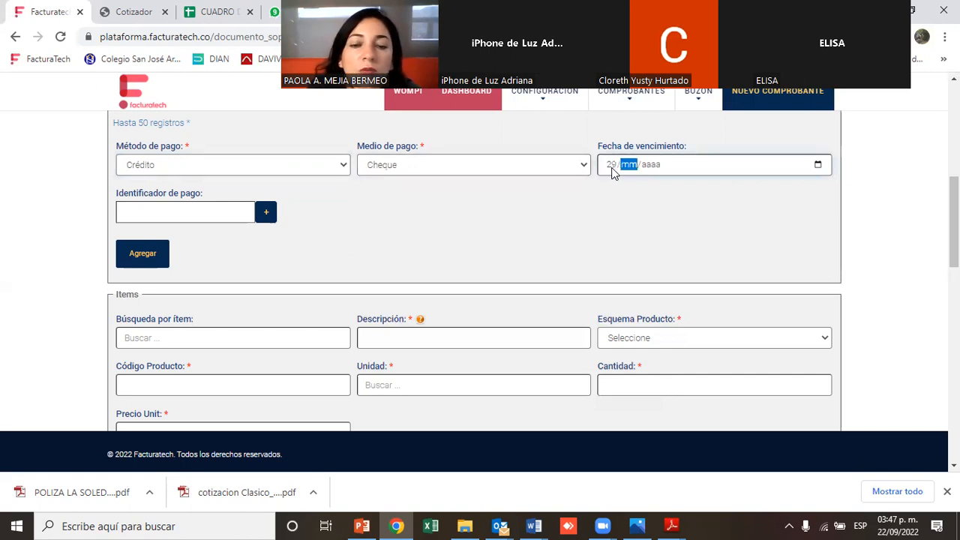
text(07/)
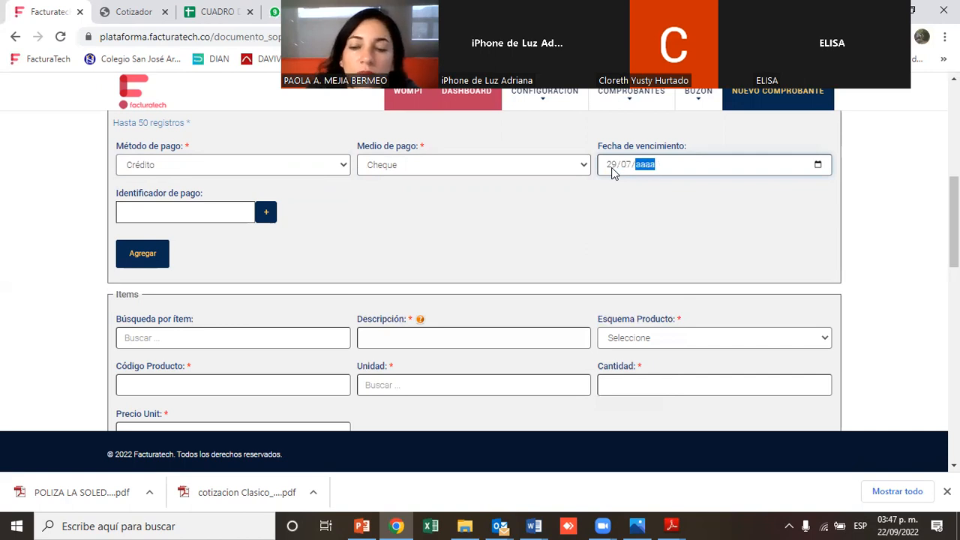
key(Left)
text(08/)
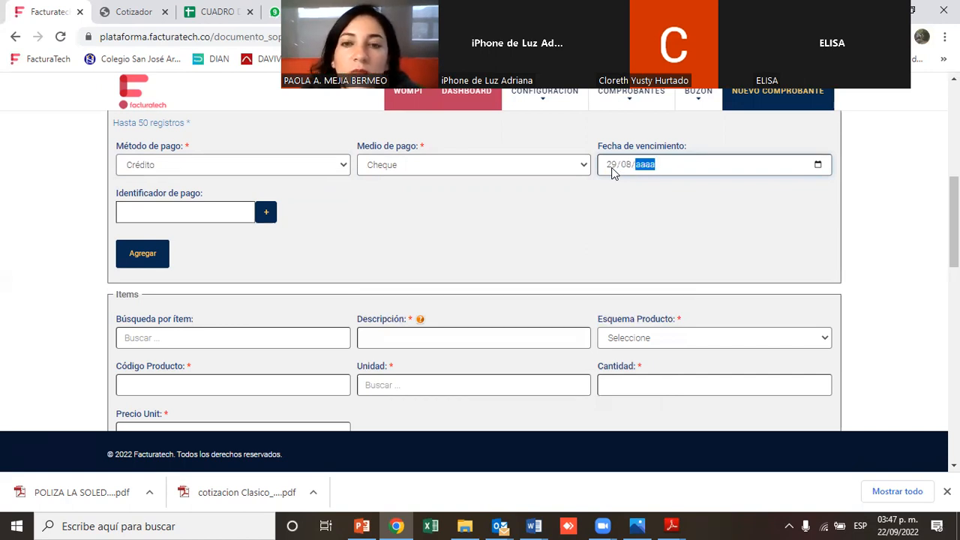
text(2022)
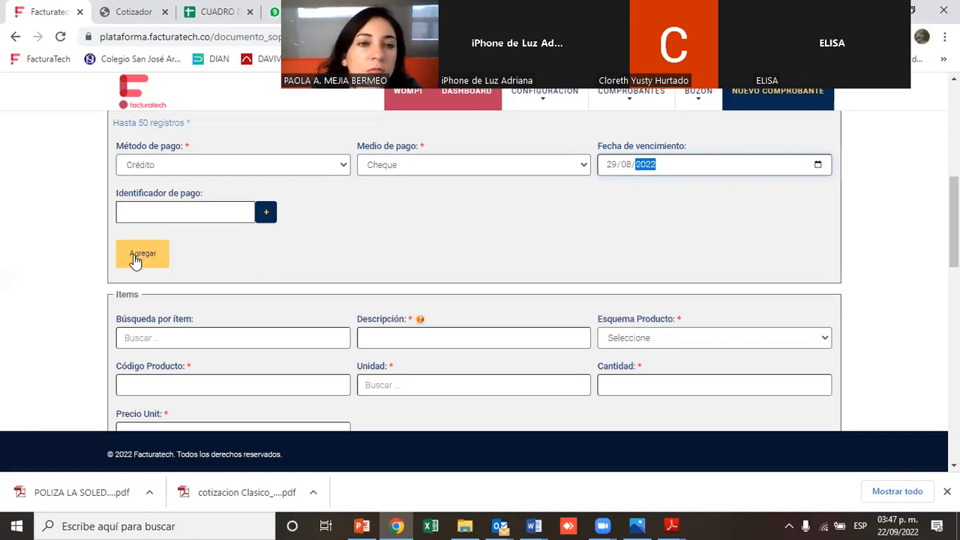
click(135, 259)
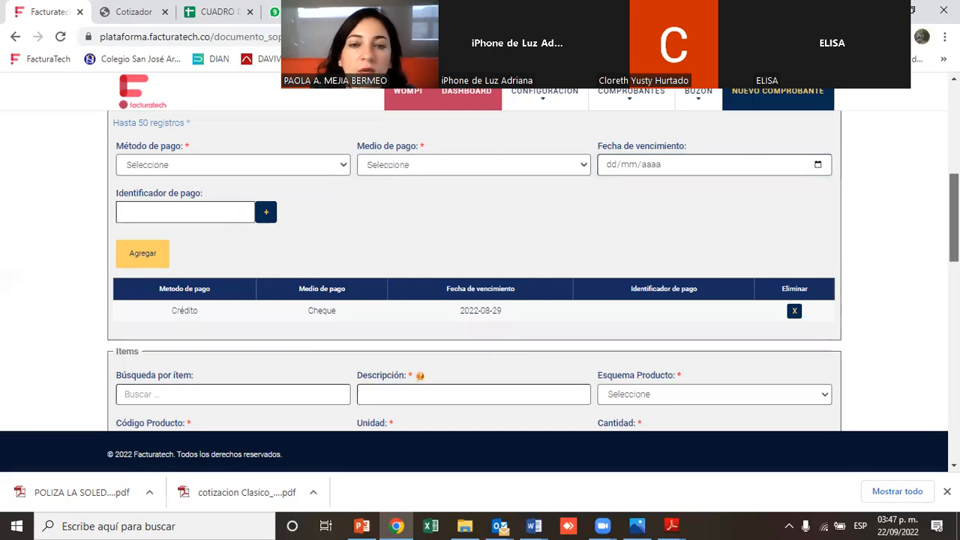
Search the items for SER and select SERVICIOS PROFESIONALES - 006 as the item line
scroll(538, 385, down, 2)
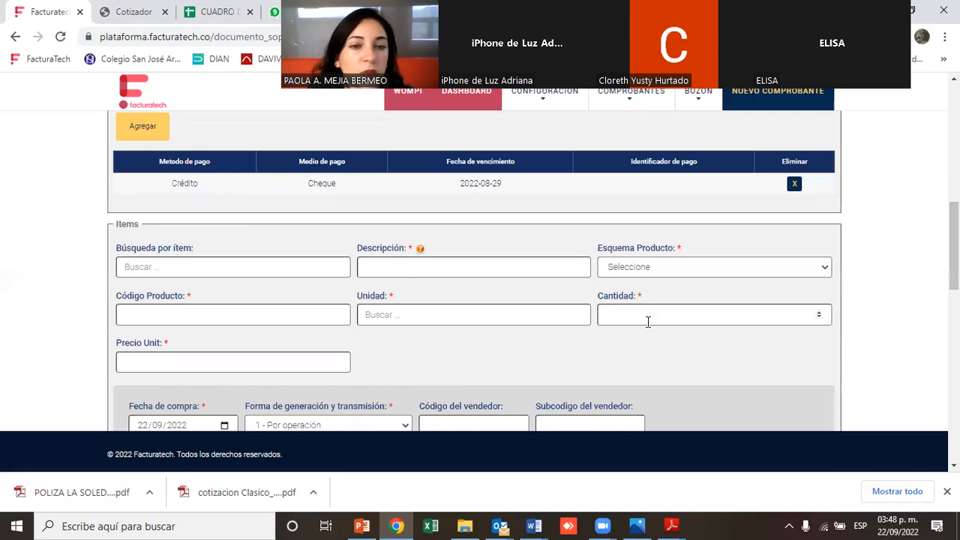
click(158, 267)
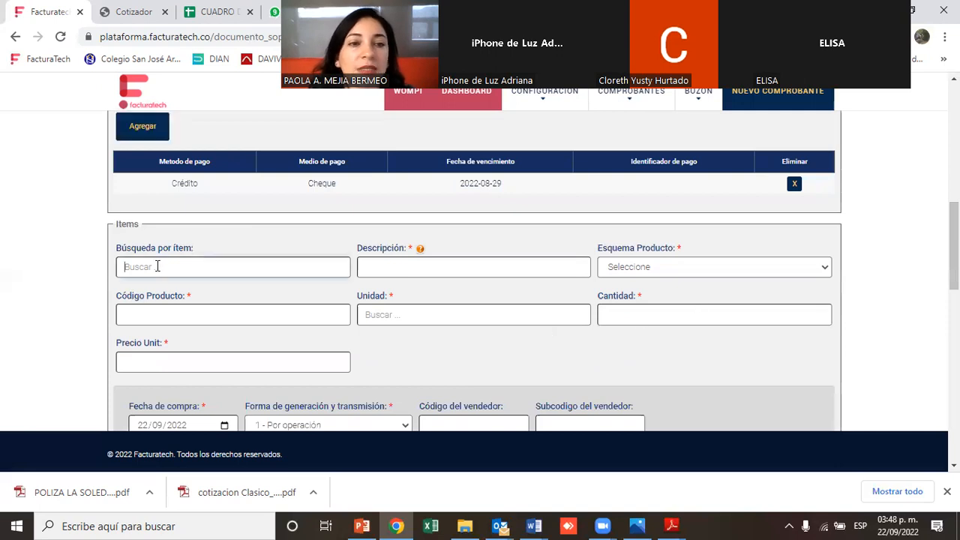
text(SER)
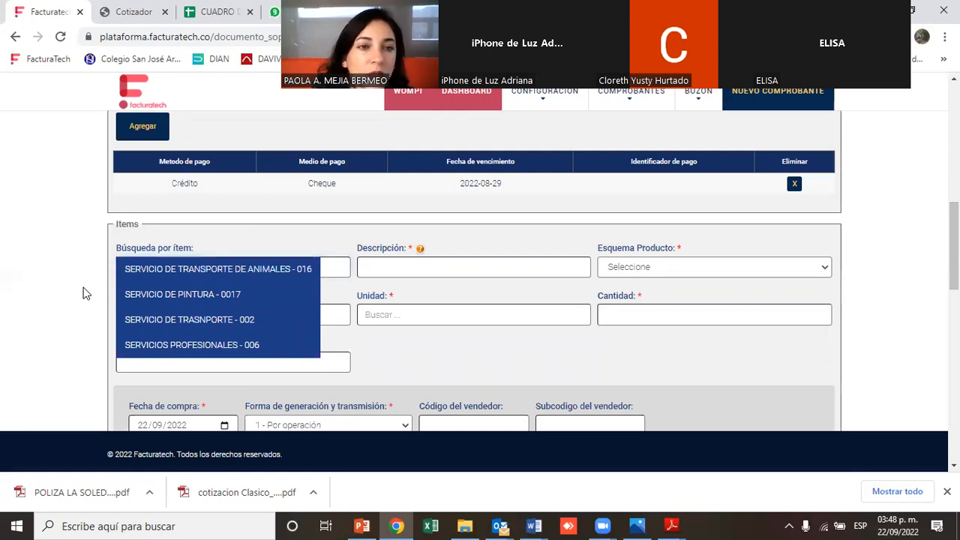
click(140, 344)
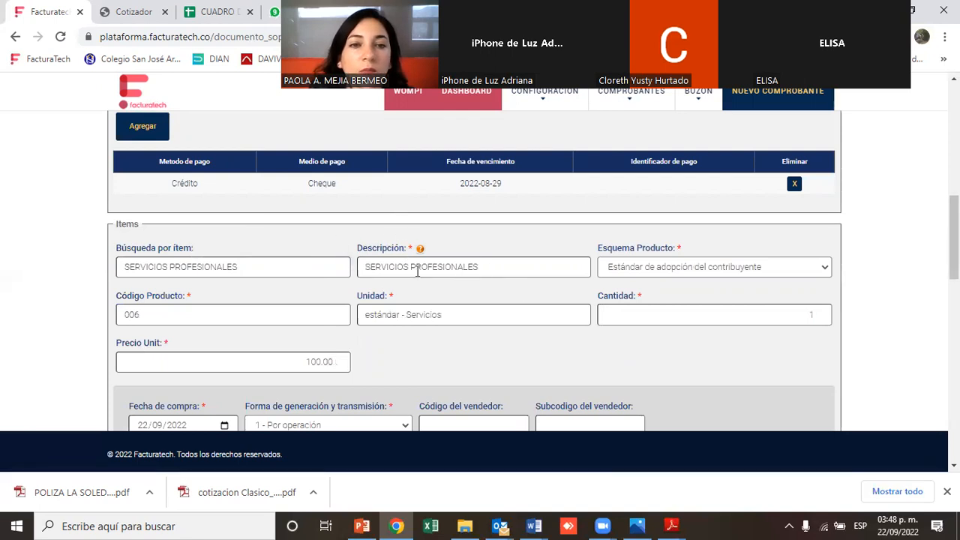
Set the item's unit price to 450000
drag(291, 373, 332, 367)
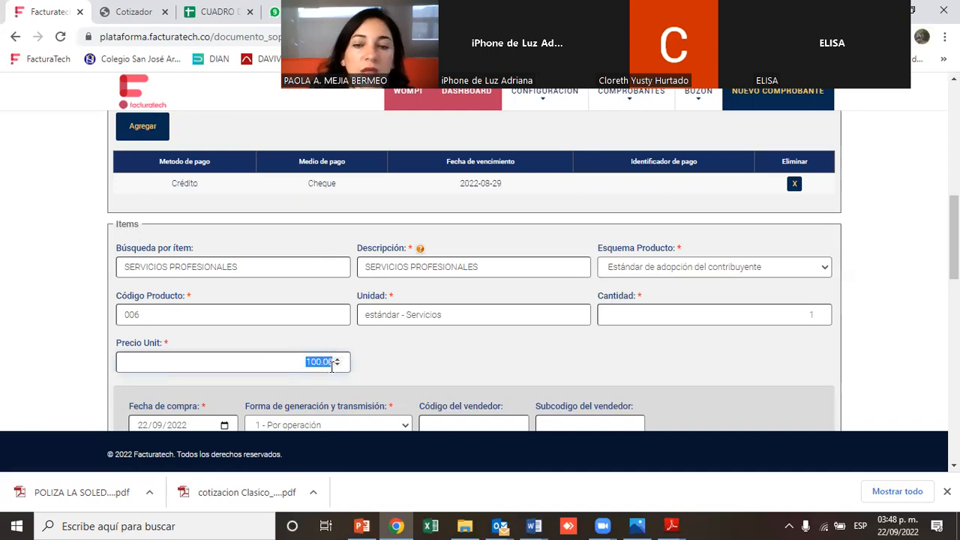
key(BackSpace)
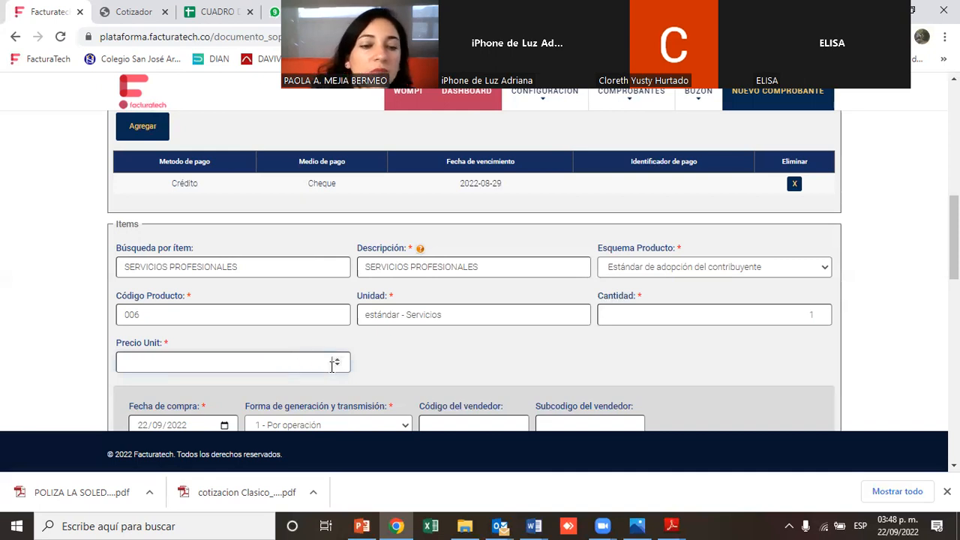
text(450)
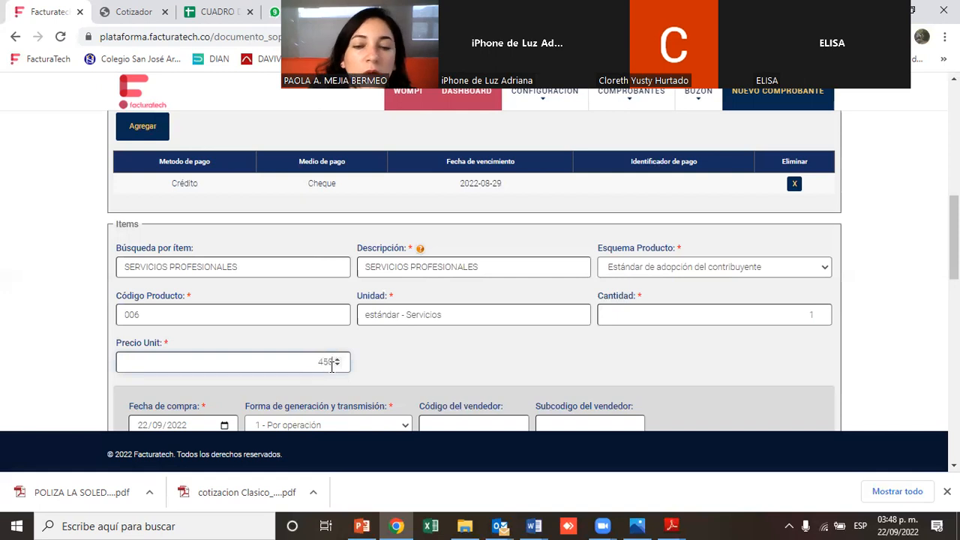
text(000)
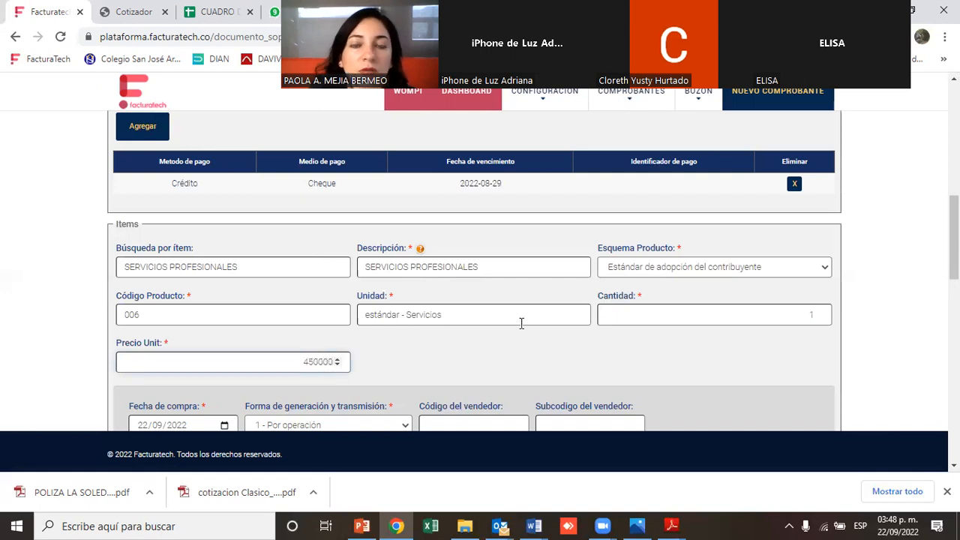
Set the item's generation and transmission form to 2 - Acumulado semanal
scroll(480, 270, down, 3)
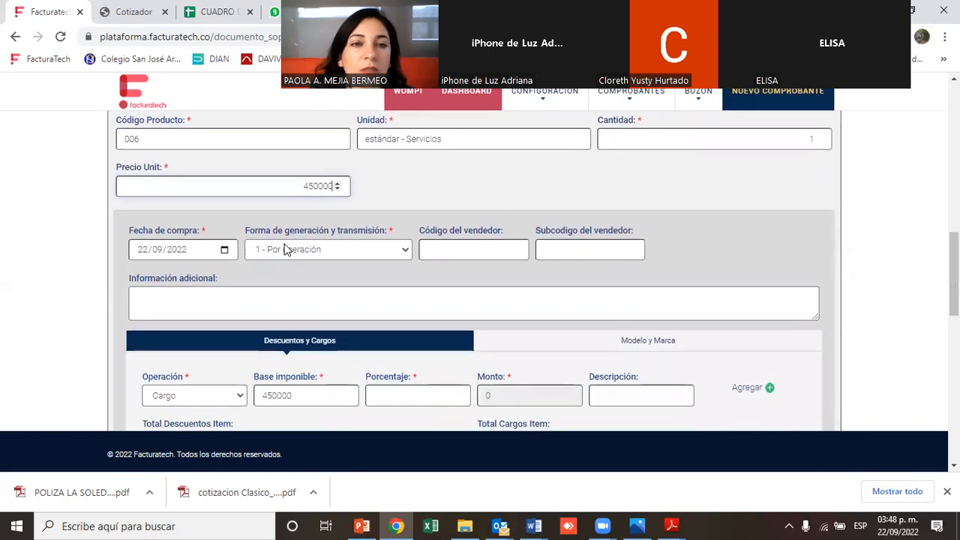
click(384, 250)
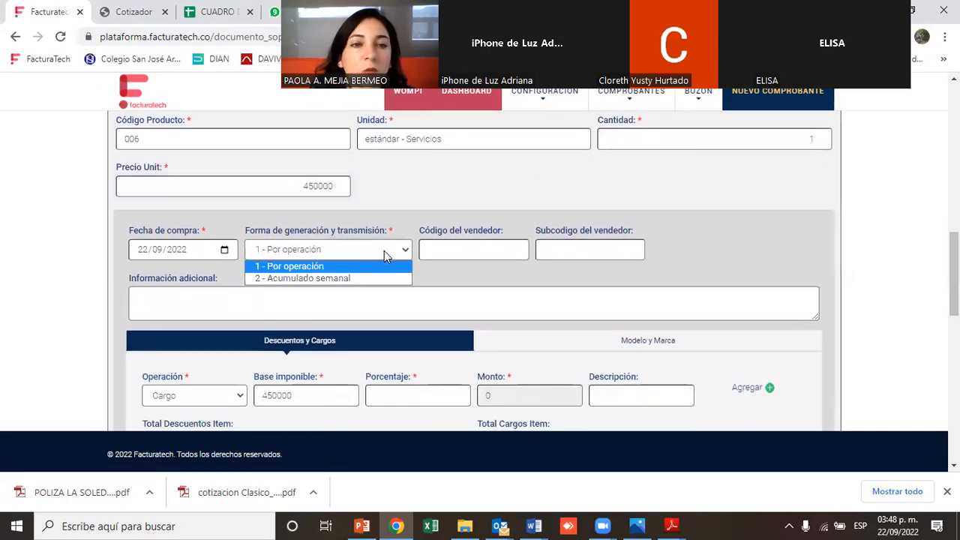
click(352, 279)
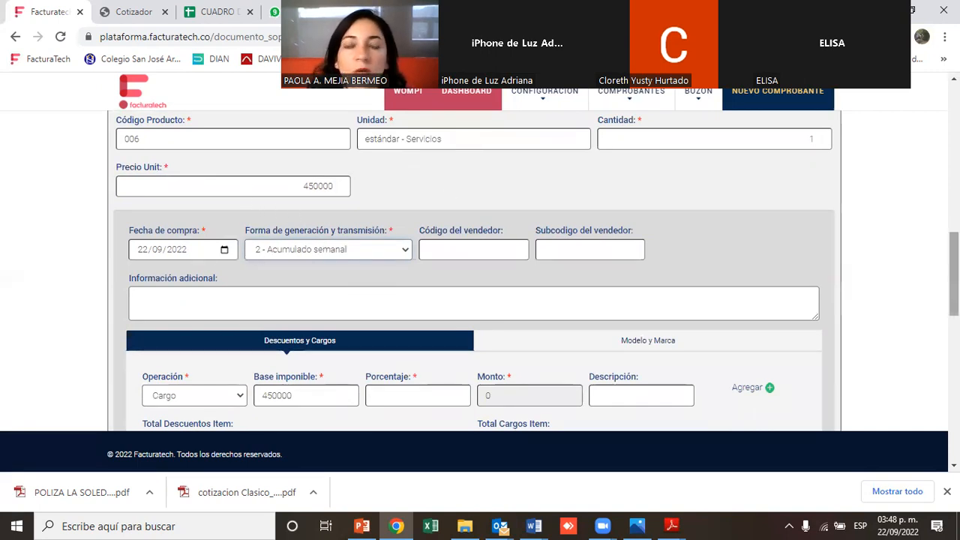
Add the SERVICIOS PROFESIONALES item line to the document
scroll(480, 270, down, 1)
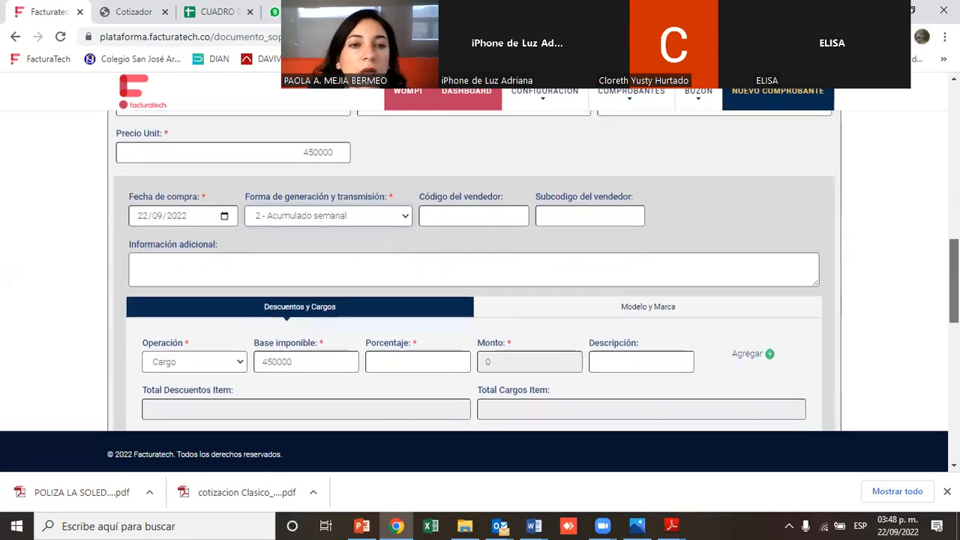
scroll(480, 270, down, 2)
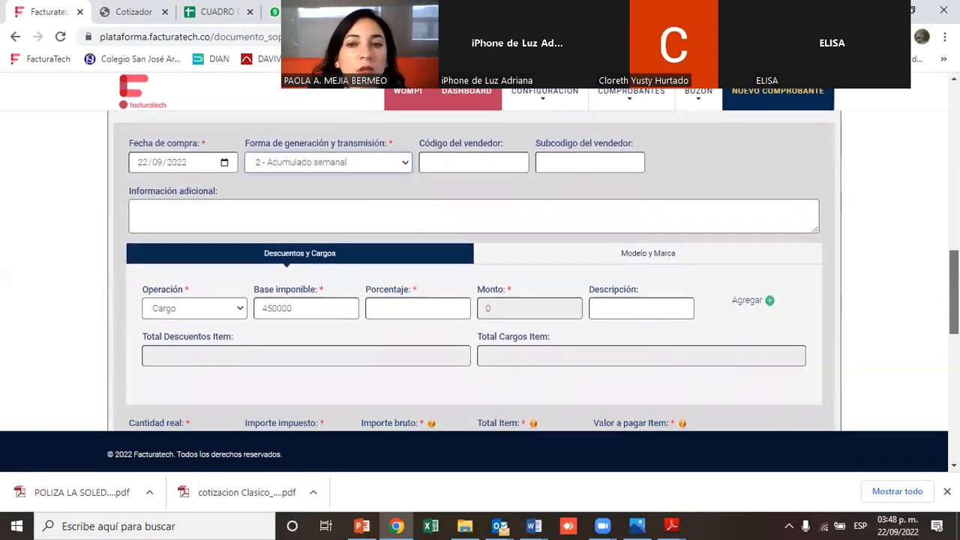
scroll(481, 270, down, 1)
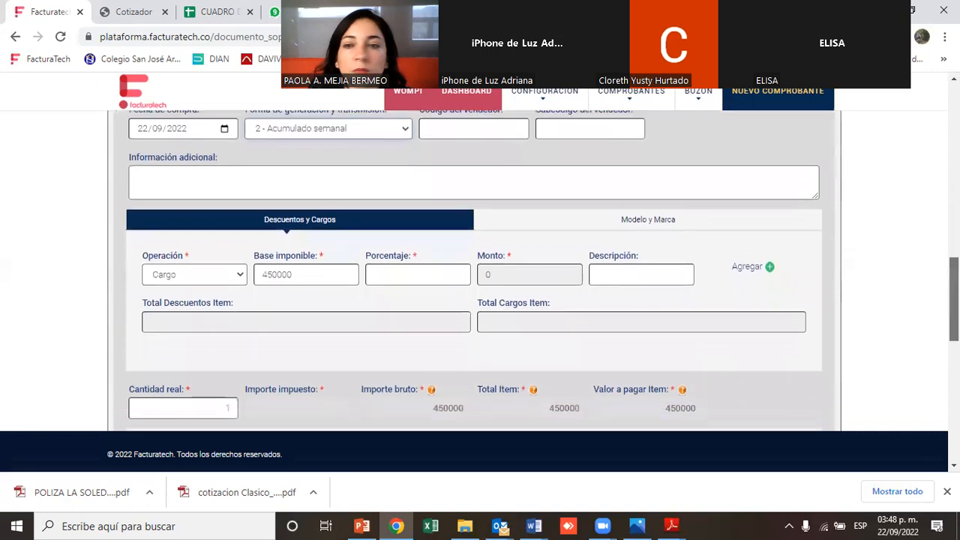
scroll(480, 270, down, 2)
scroll(480, 270, up, 2)
scroll(480, 270, down, 3)
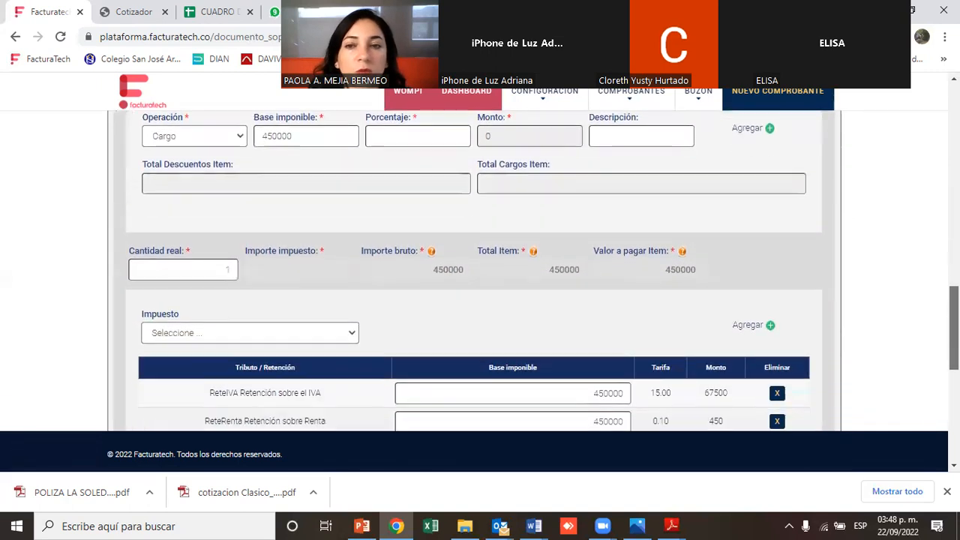
scroll(480, 270, down, 1)
scroll(480, 270, up, 1)
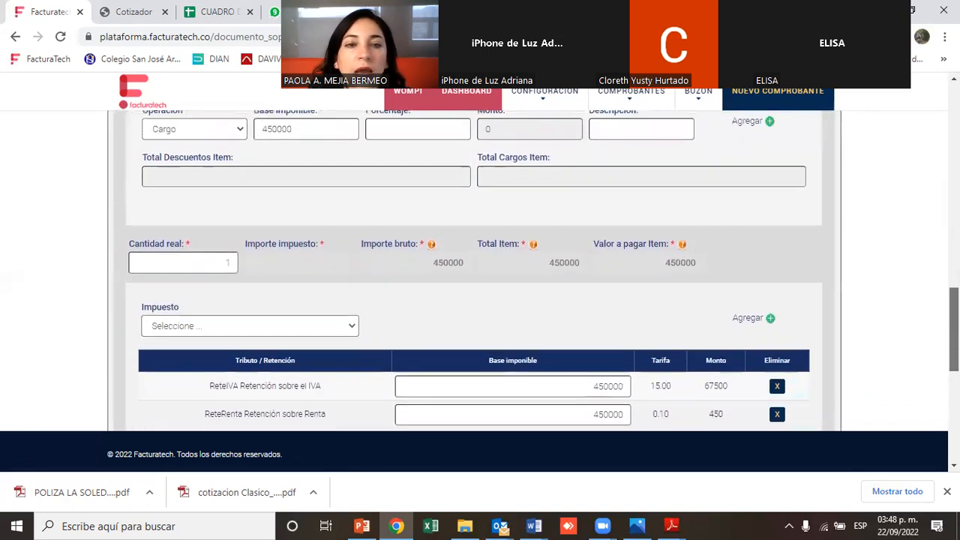
scroll(481, 270, up, 5)
scroll(480, 270, down, 2)
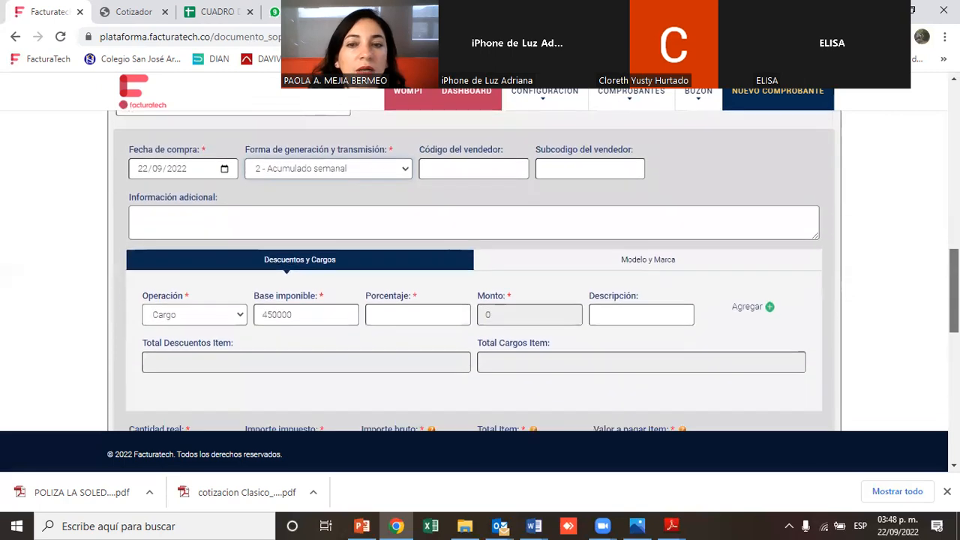
scroll(480, 270, down, 5)
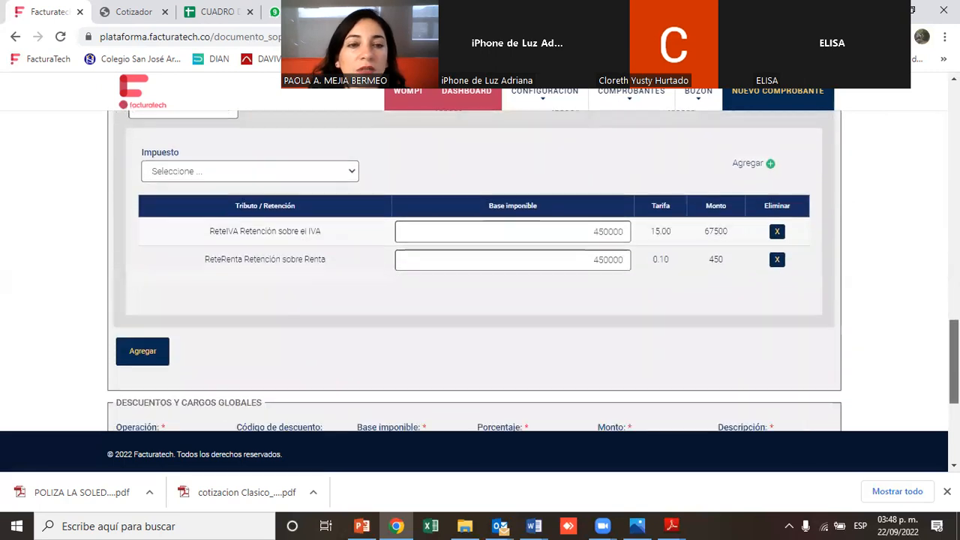
click(142, 352)
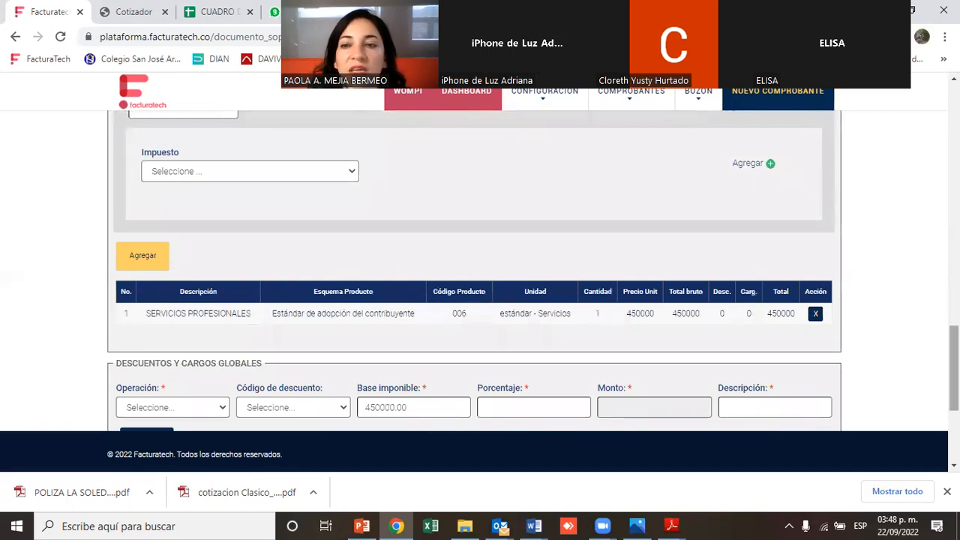
Select SERVICIOS PROFESIONALES - 006 again for a second item and set its unit price to 200000
drag(954, 368, 955, 254)
click(230, 197)
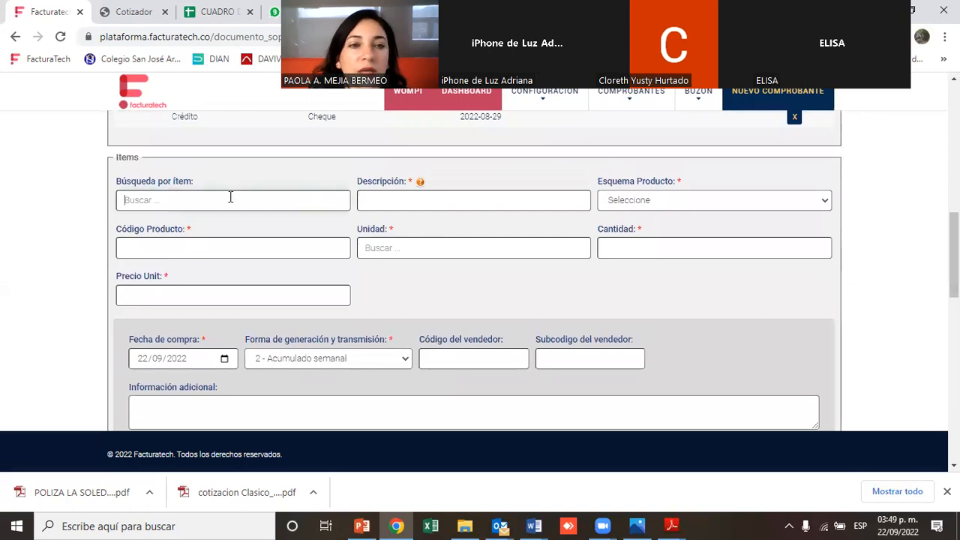
text(00)
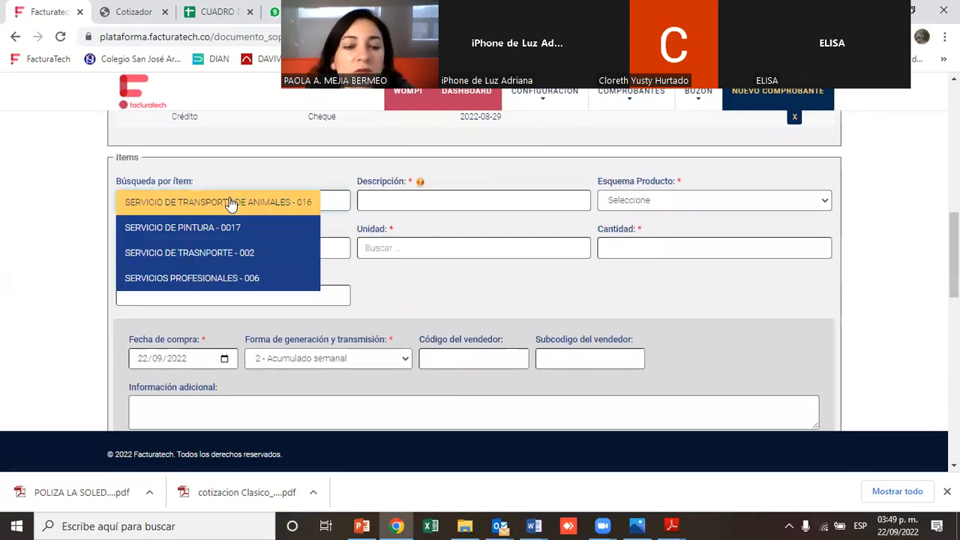
click(208, 277)
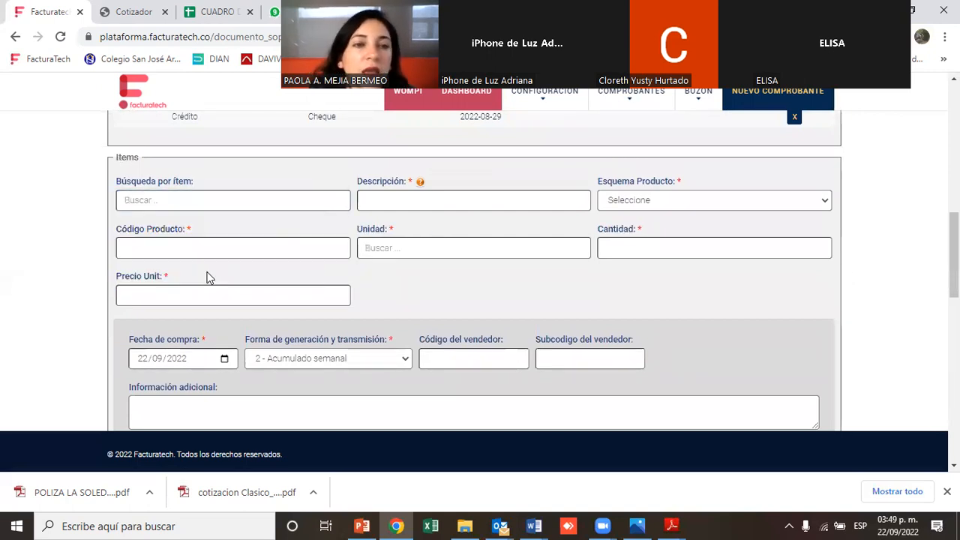
double_click(305, 294)
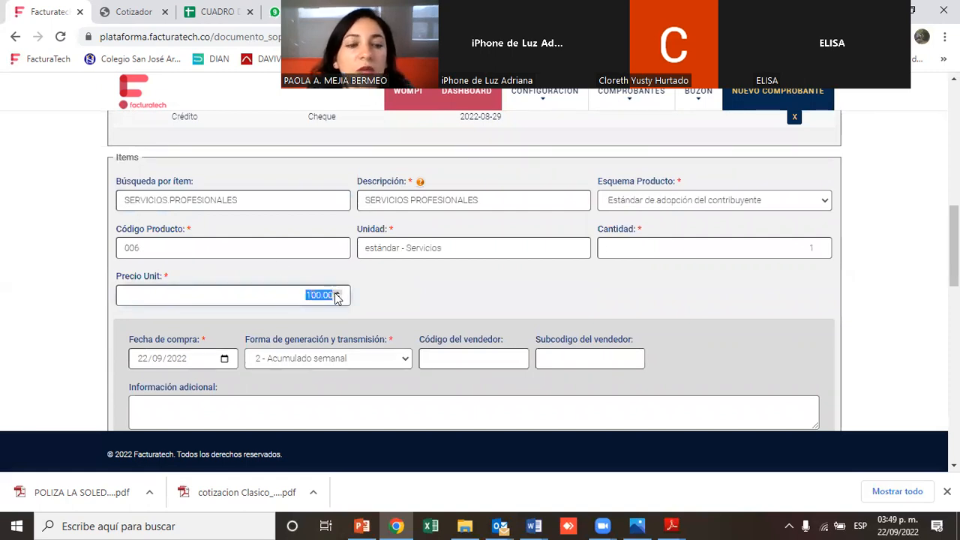
text(4)
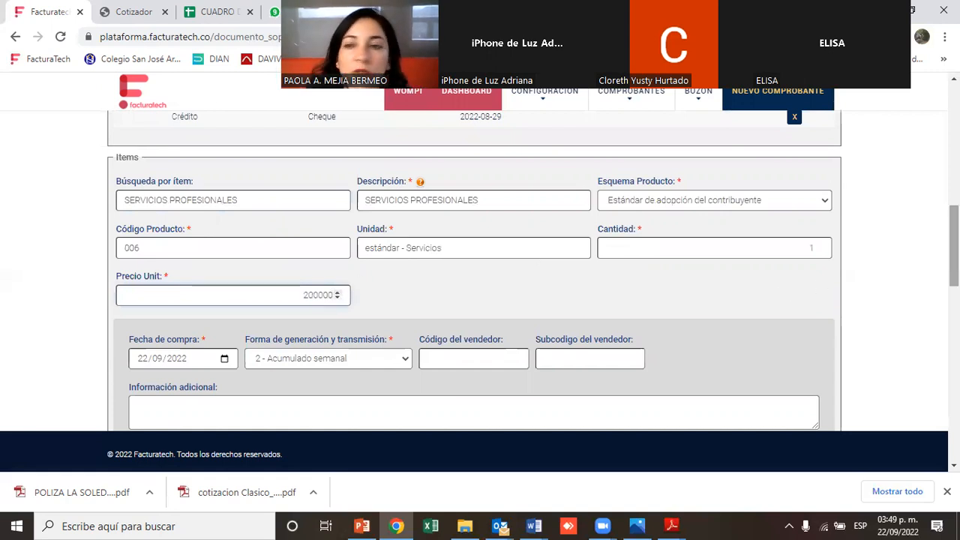
Set the second item's purchase date to 19/09/2022
scroll(345, 188, down, 3)
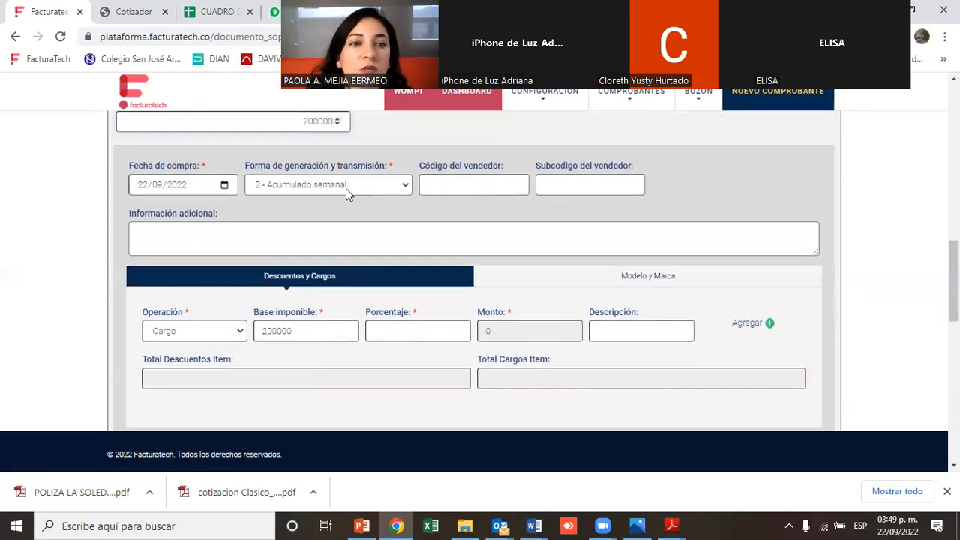
click(225, 185)
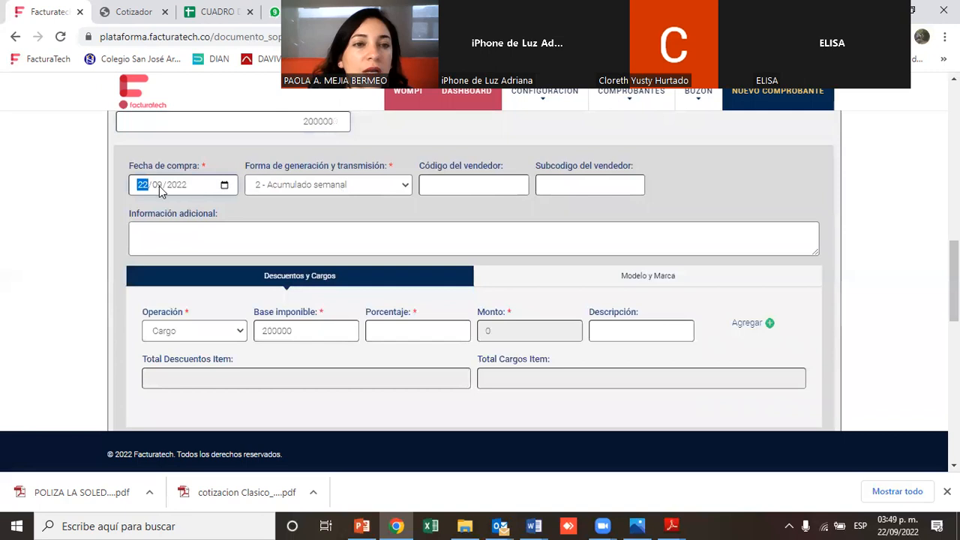
click(224, 185)
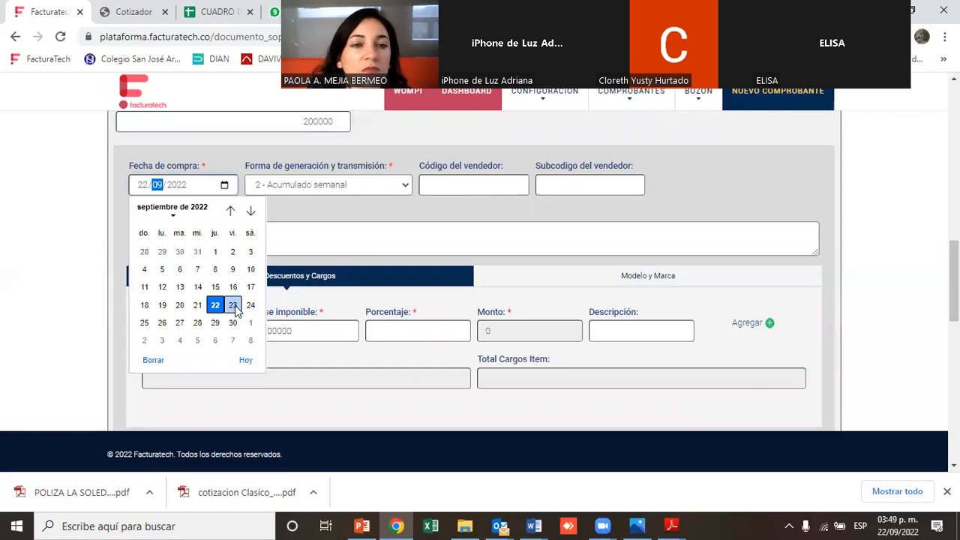
click(162, 305)
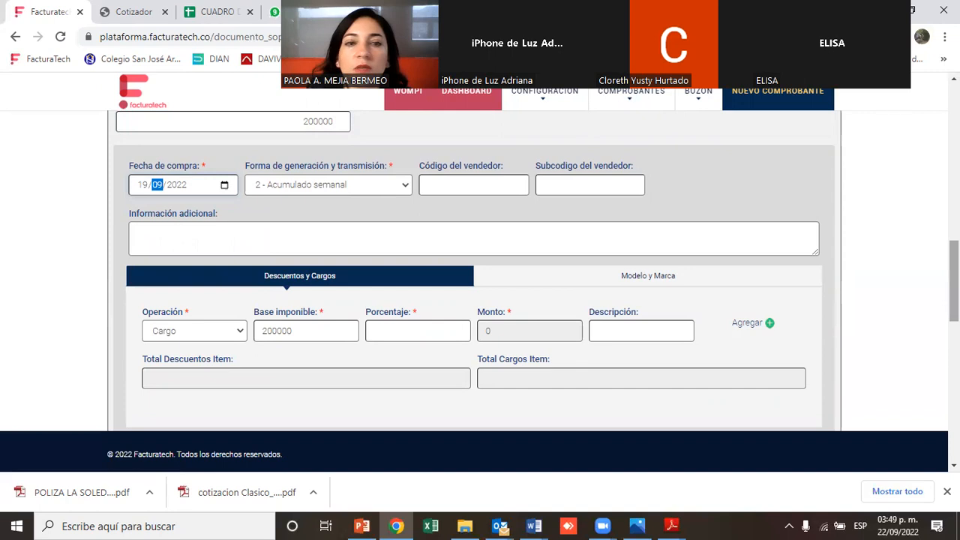
Enter "Declaracion de iva por el contador" as the second item's additional information and add the item line to the document
click(600, 238)
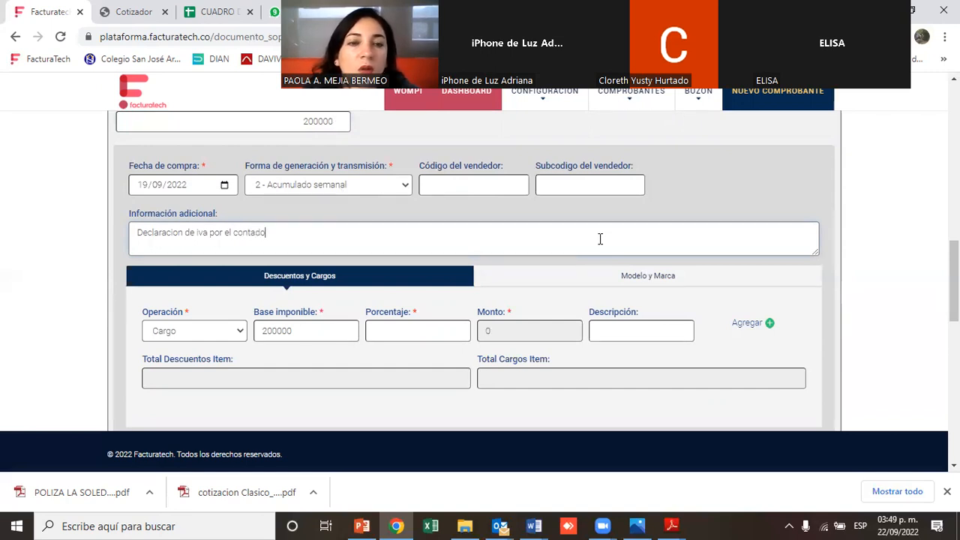
scroll(425, 219, down, 5)
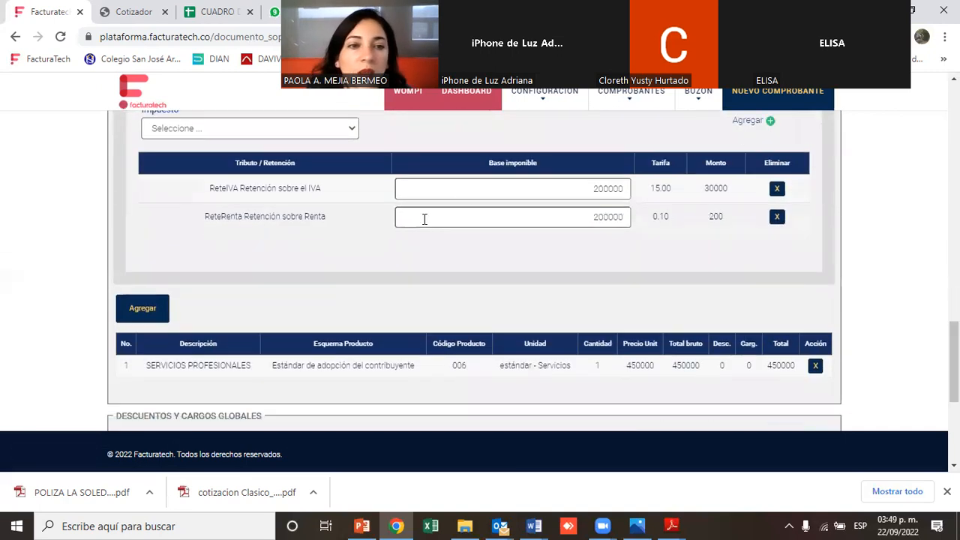
click(139, 304)
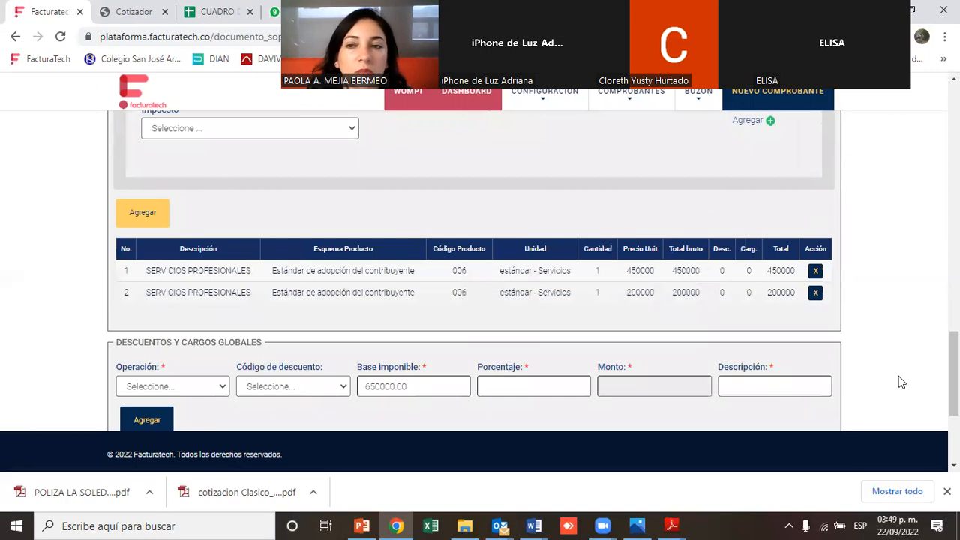
Try to save the support document and dismiss the alert
scroll(954, 375, down, 2)
scroll(534, 271, down, 1)
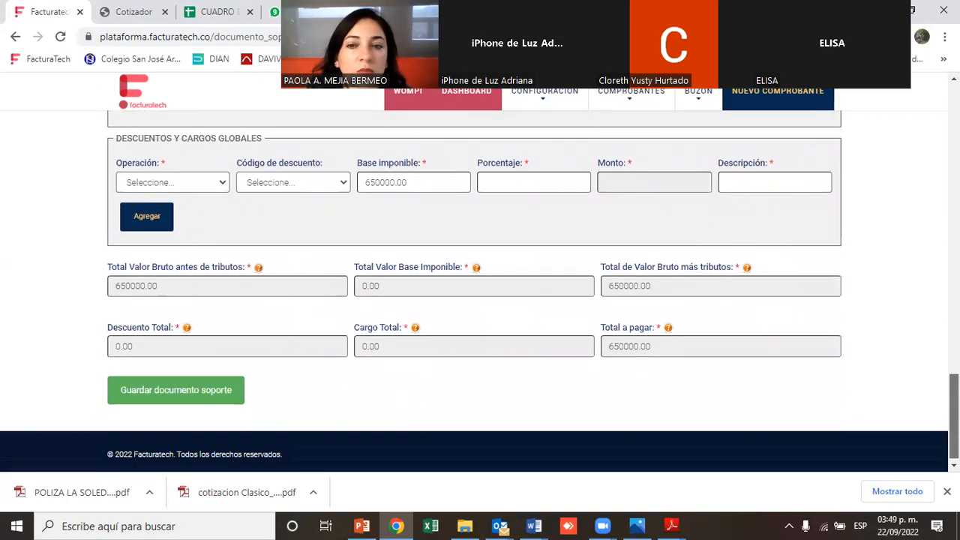
click(156, 390)
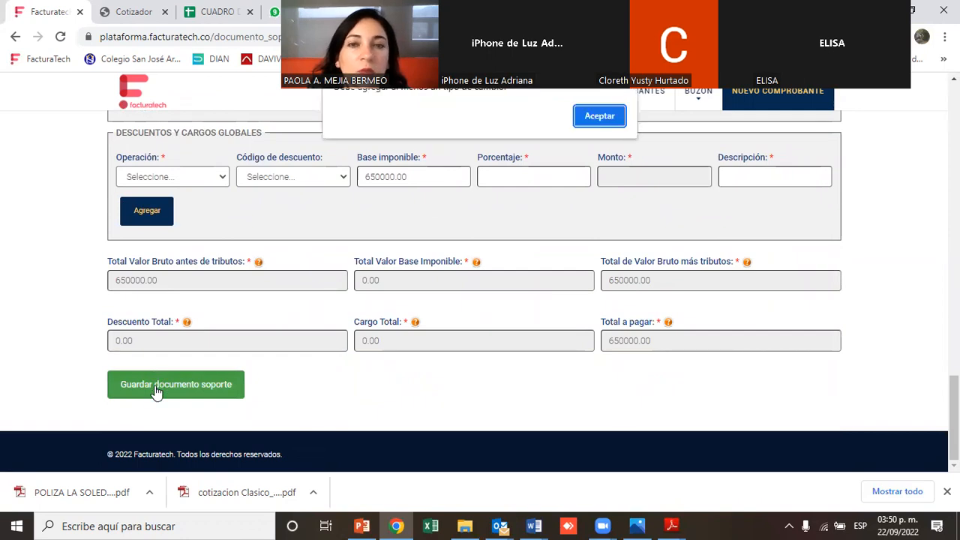
click(601, 116)
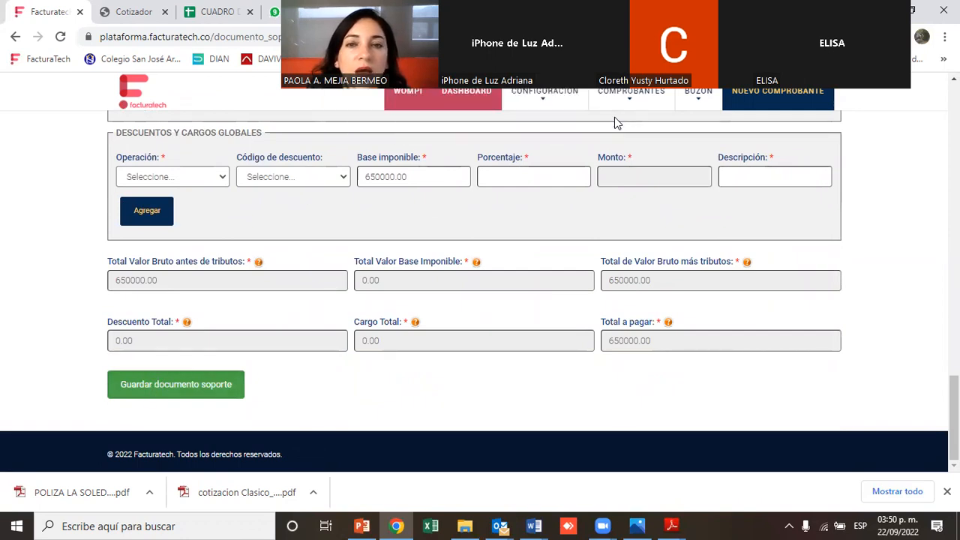
Set the consolidated currency to COP - Colombia, Pesos
scroll(902, 259, up, 15)
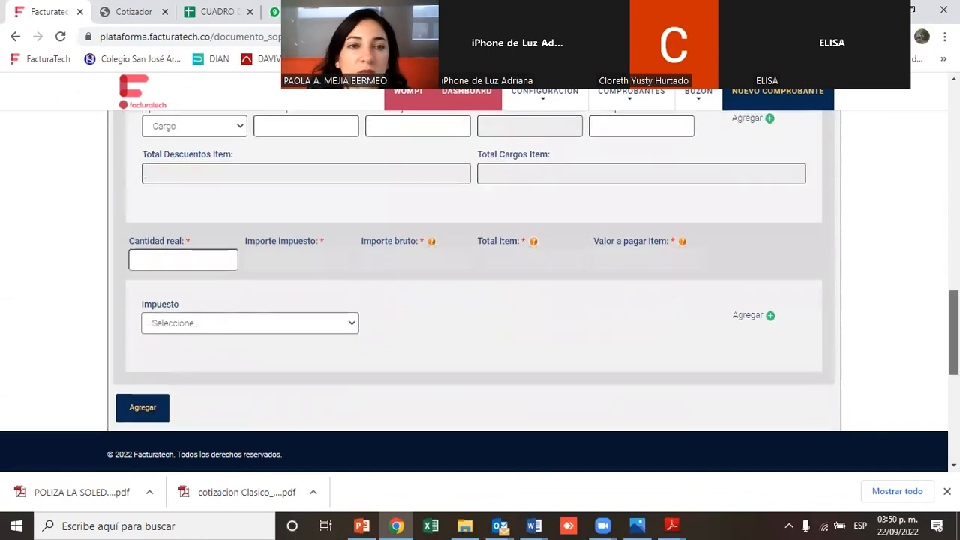
scroll(902, 258, up, 10)
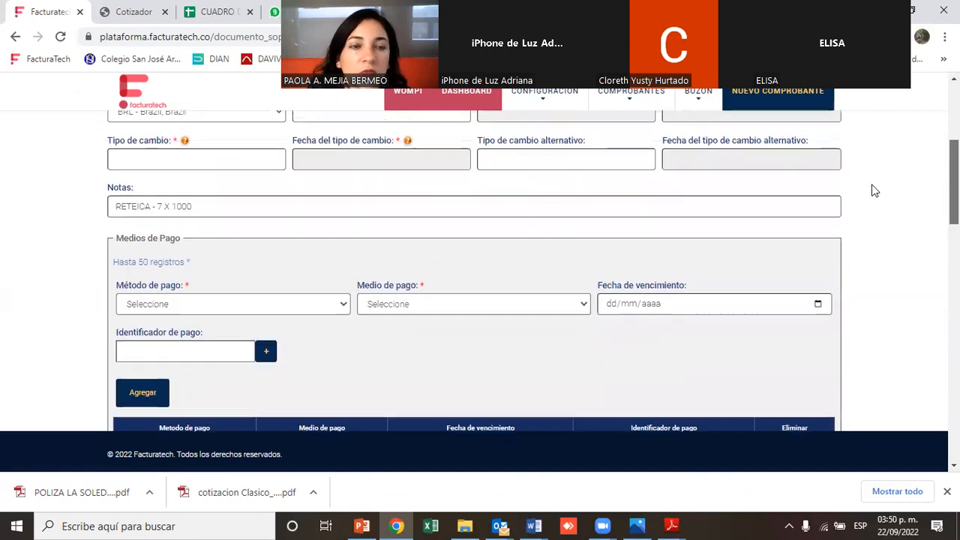
click(208, 250)
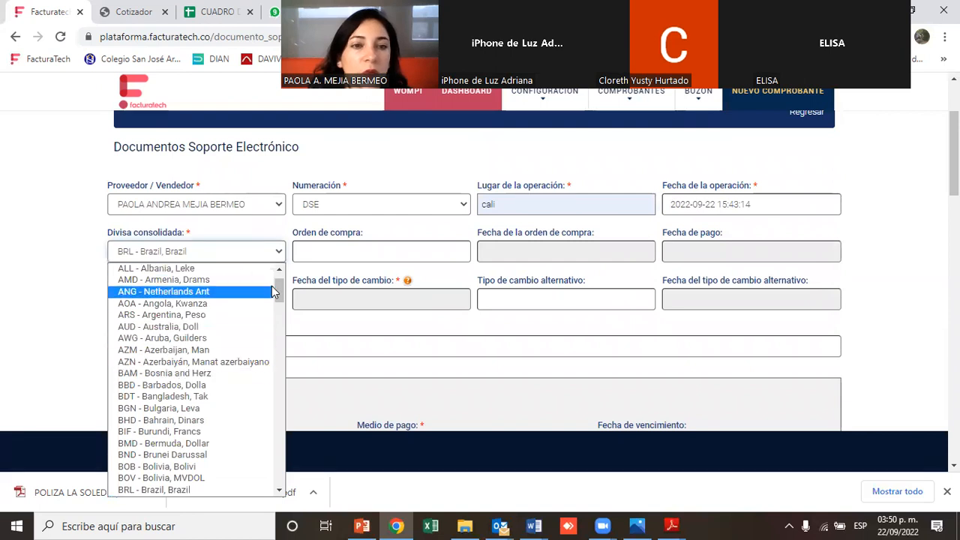
drag(277, 299, 273, 321)
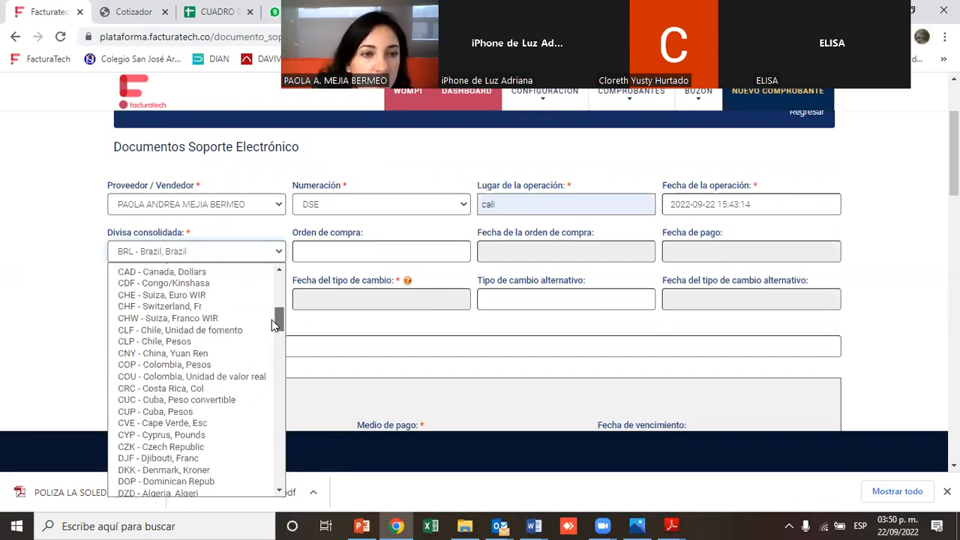
click(213, 364)
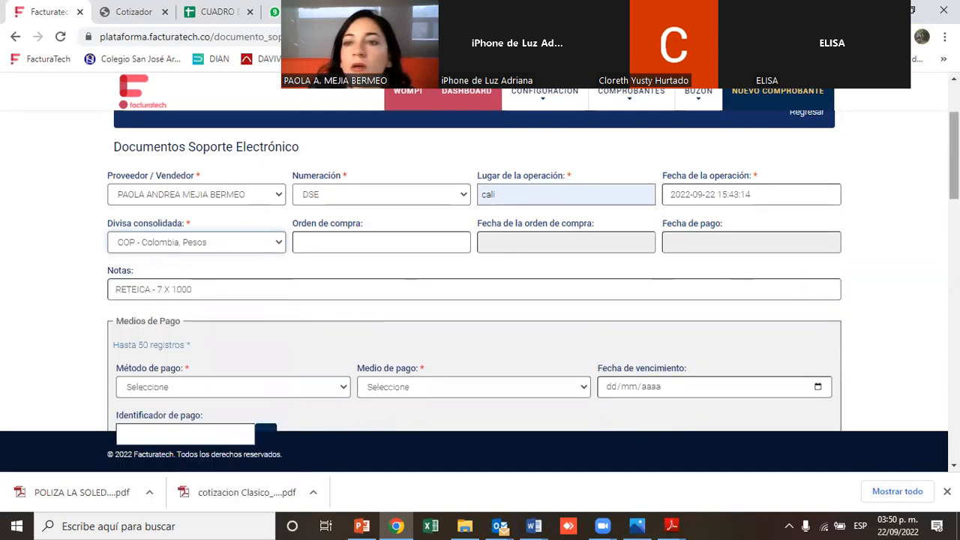
Save the support document and acknowledge the confirmation
scroll(928, 367, down, 15)
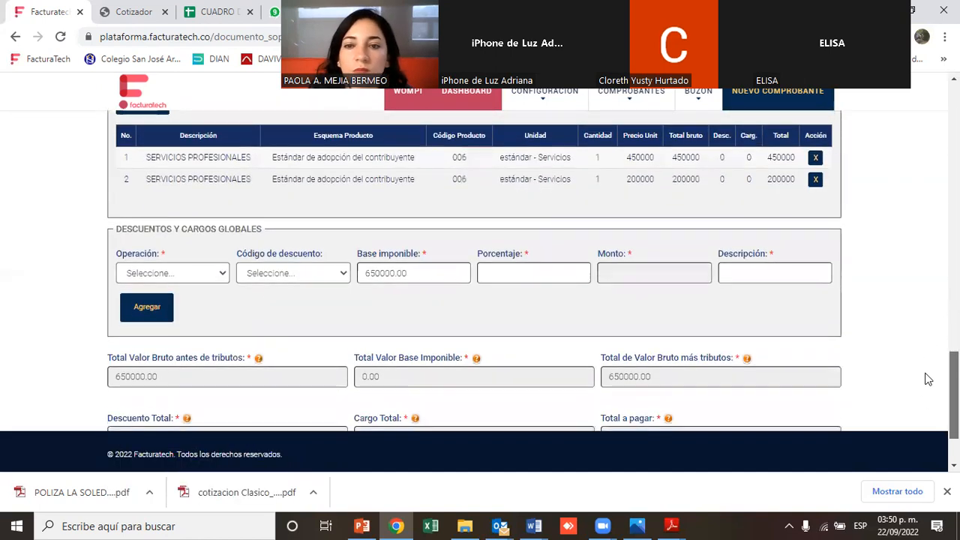
scroll(928, 379, down, 2)
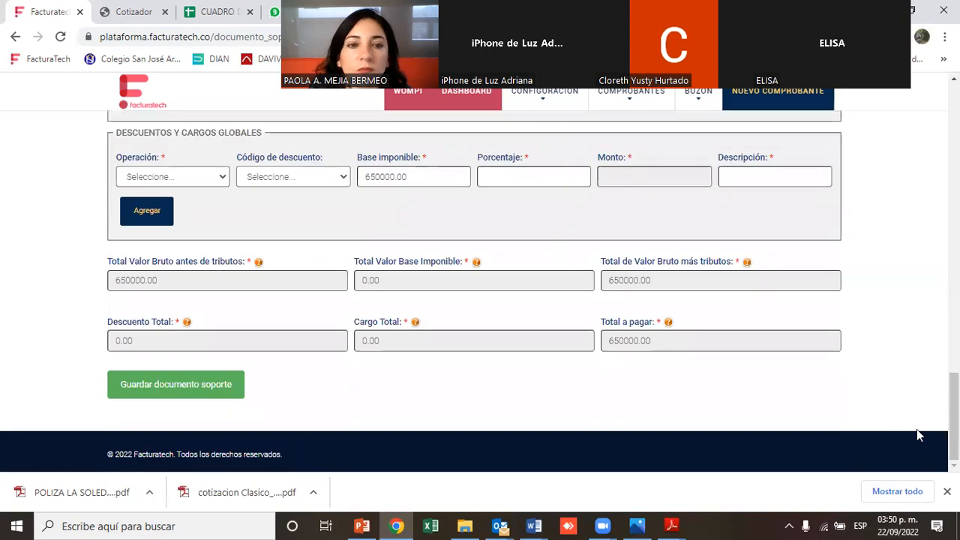
click(156, 387)
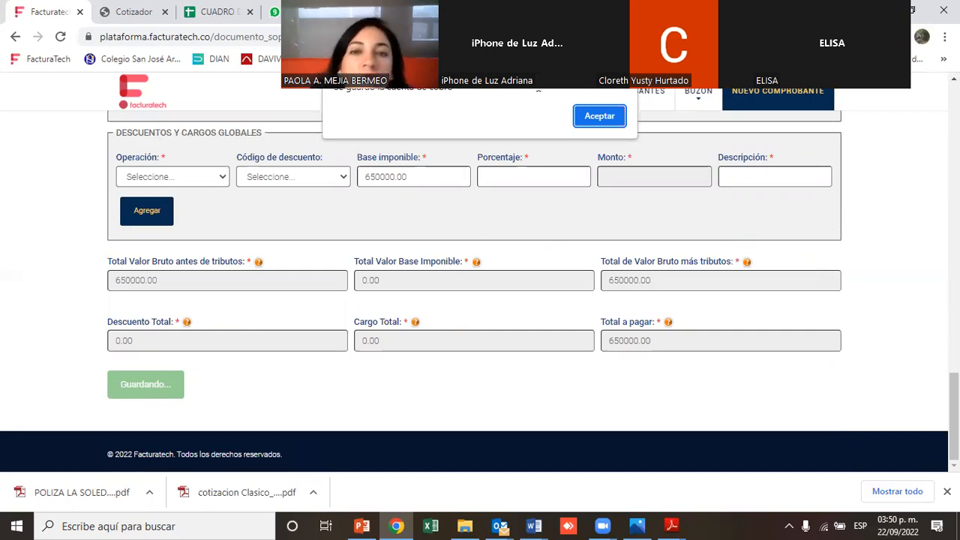
click(595, 114)
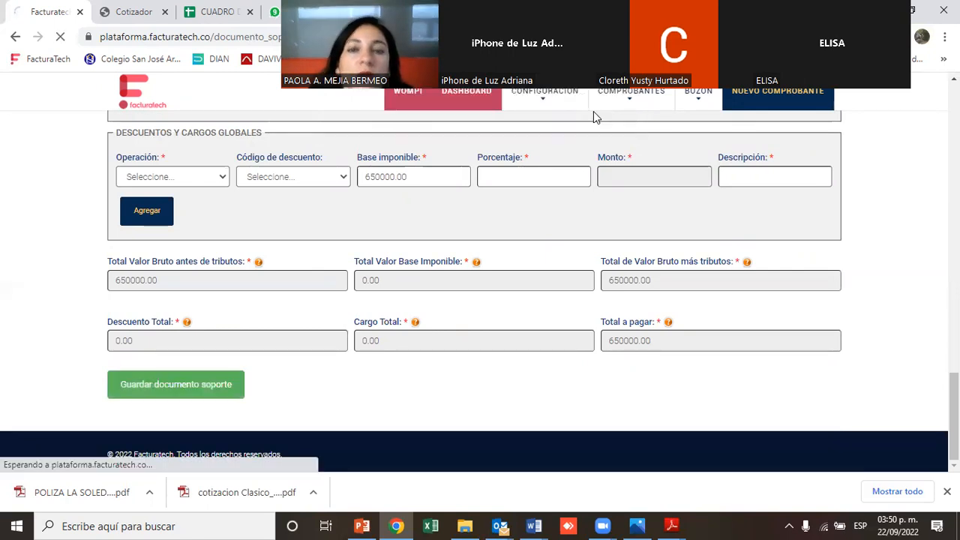
Open the electronic support documents list and scroll to the registered documents
mouse_move(630, 139)
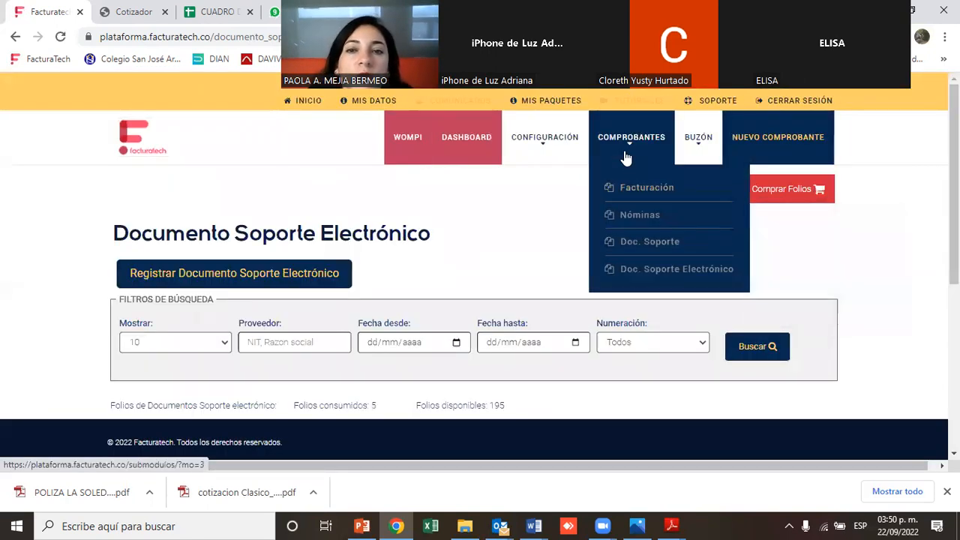
mouse_move(616, 272)
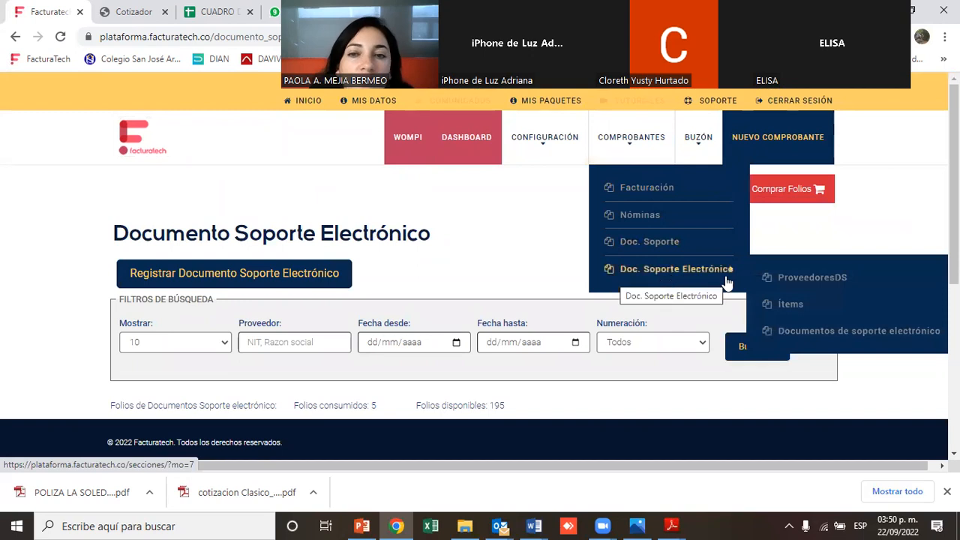
click(786, 337)
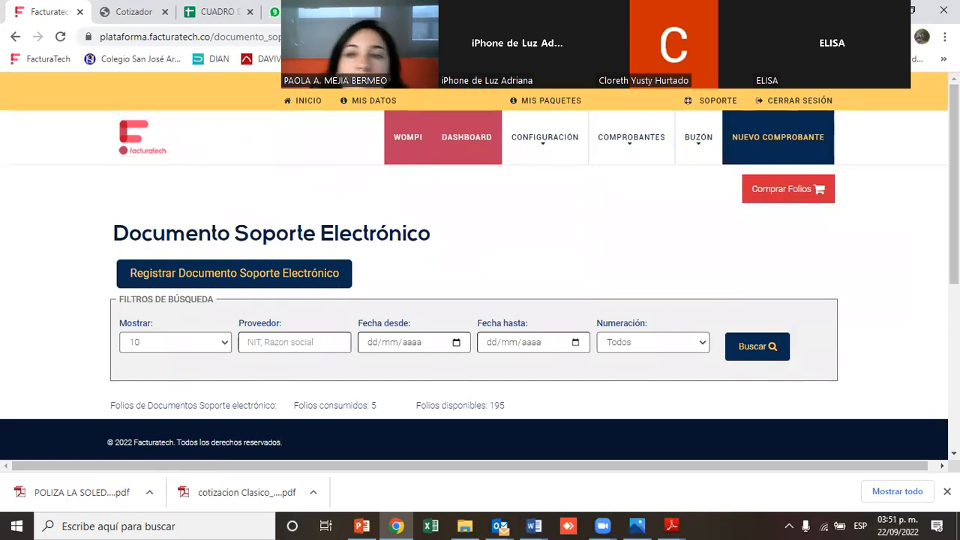
mouse_move(631, 137)
mouse_move(728, 214)
mouse_move(724, 189)
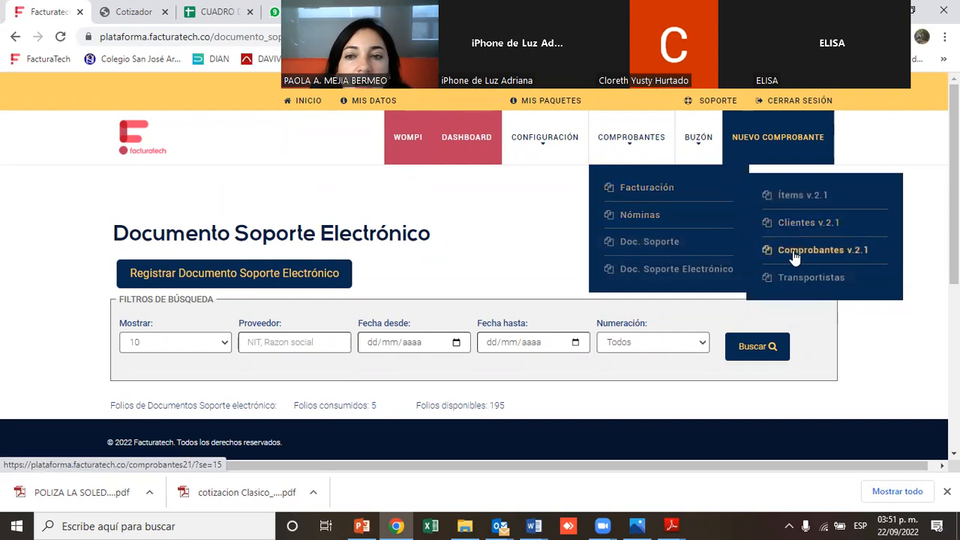
drag(954, 203, 954, 280)
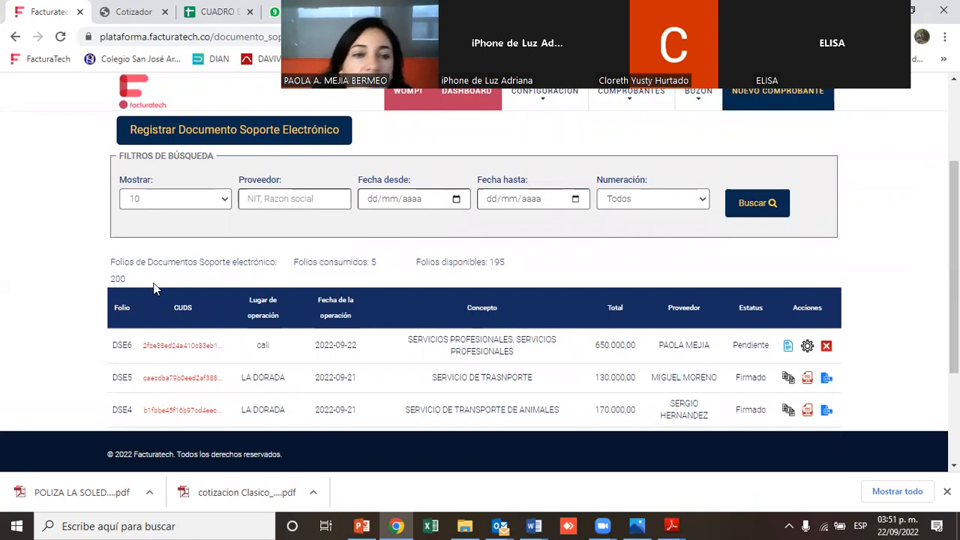
Highlight the date, concept and total of document DSE6 in the list
drag(112, 346, 370, 347)
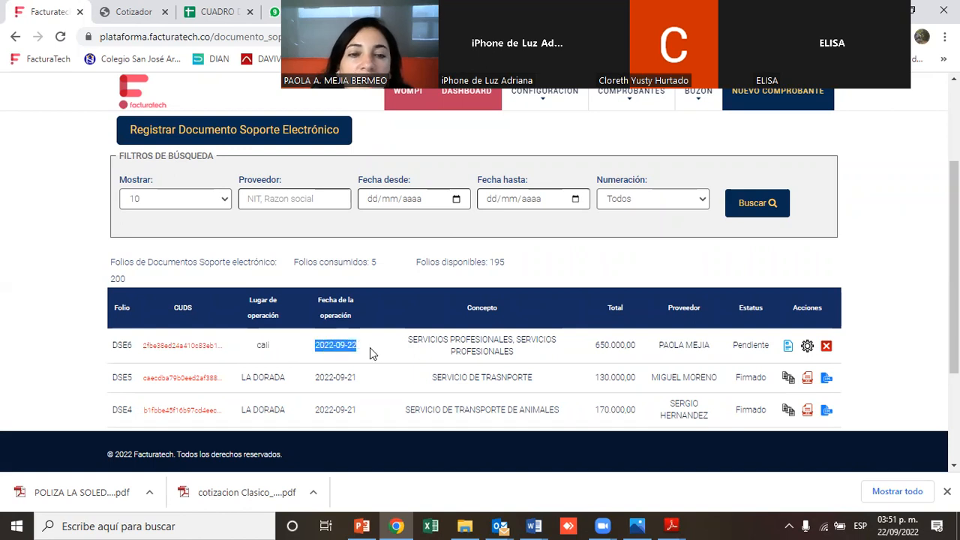
drag(450, 339, 526, 339)
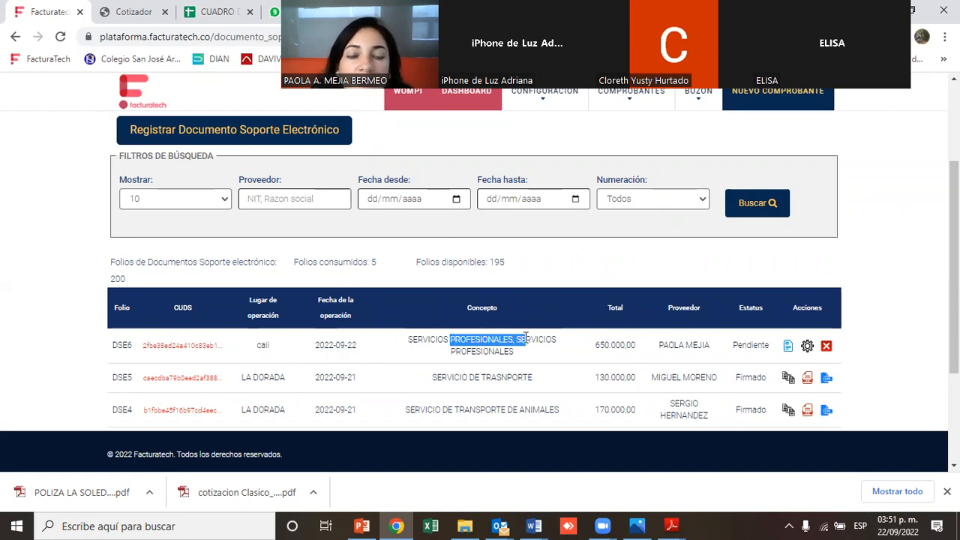
drag(595, 345, 637, 346)
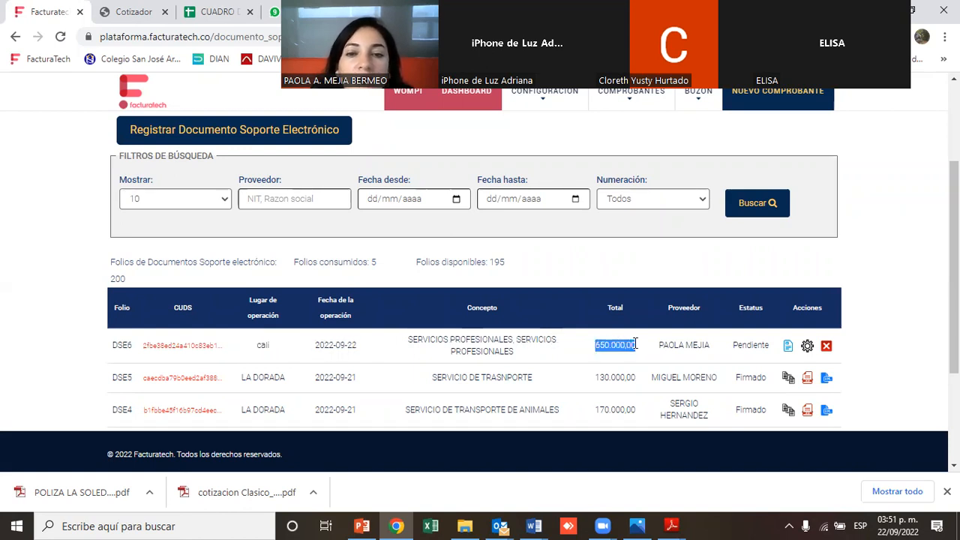
Preview document DSE6 and download it as a PDF to the Escritorio folder
click(786, 347)
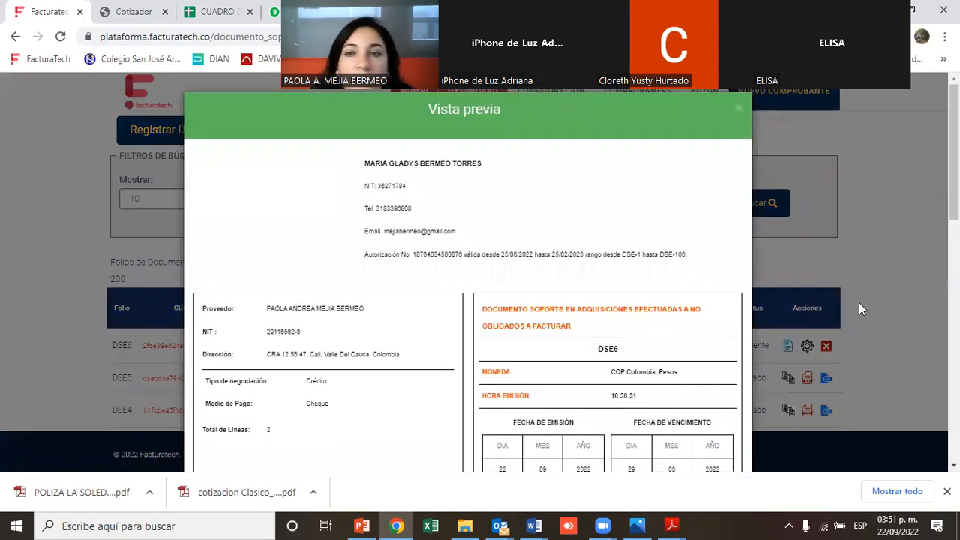
drag(954, 161, 933, 461)
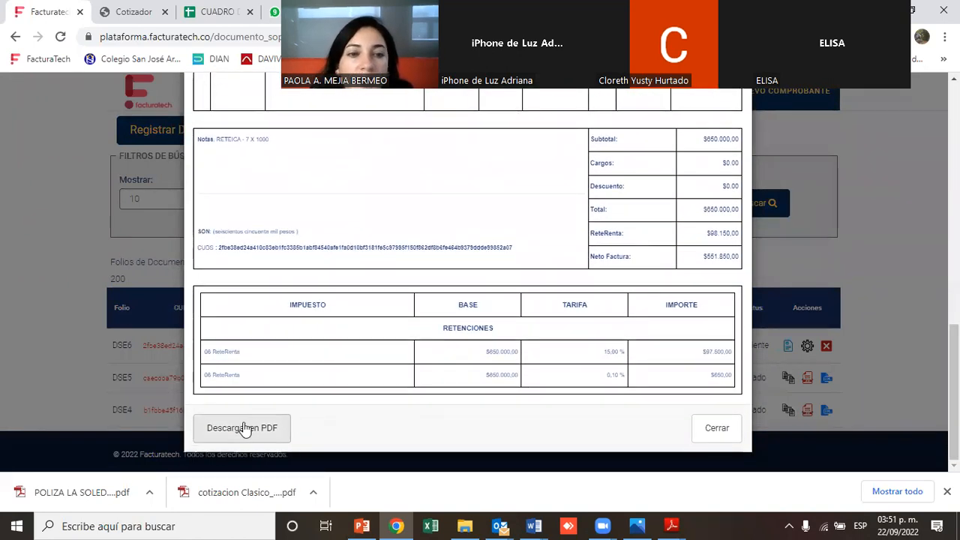
click(244, 427)
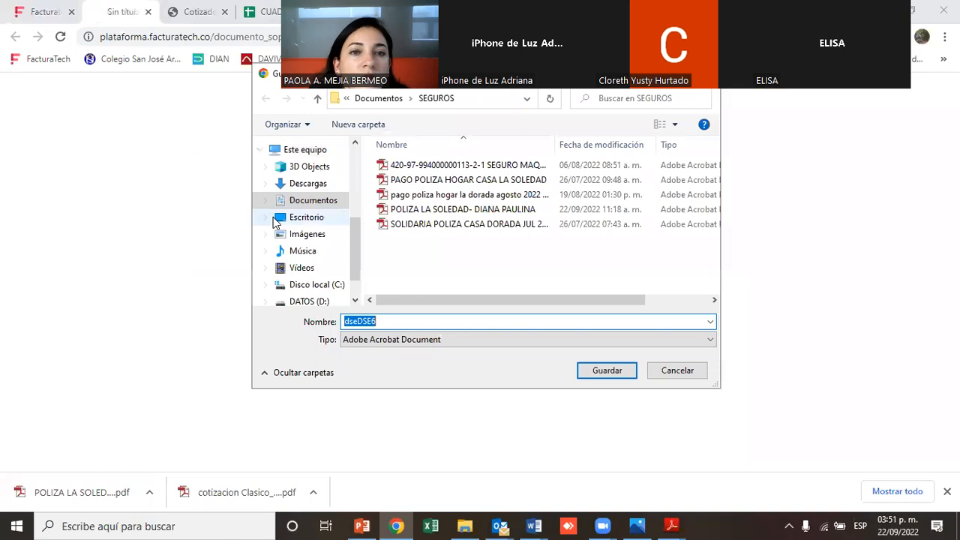
click(304, 219)
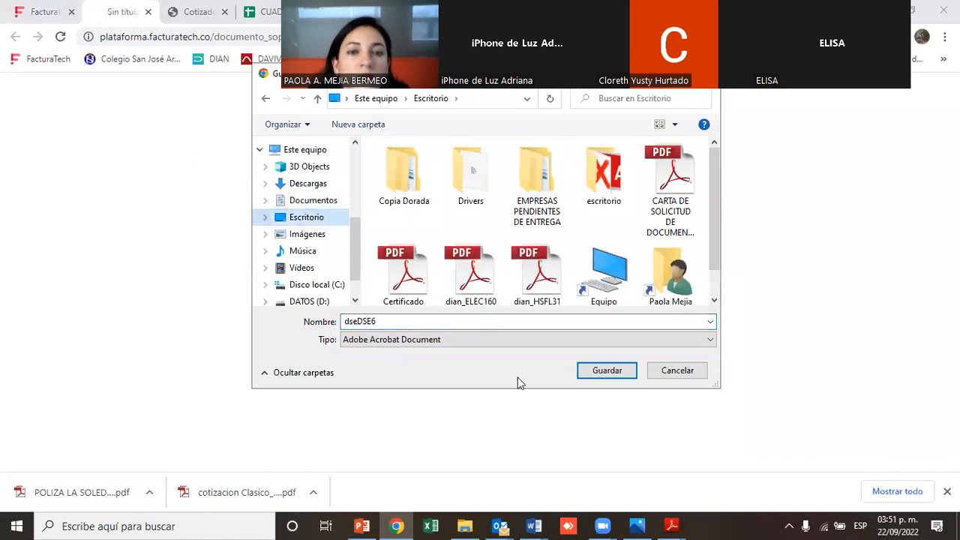
click(606, 371)
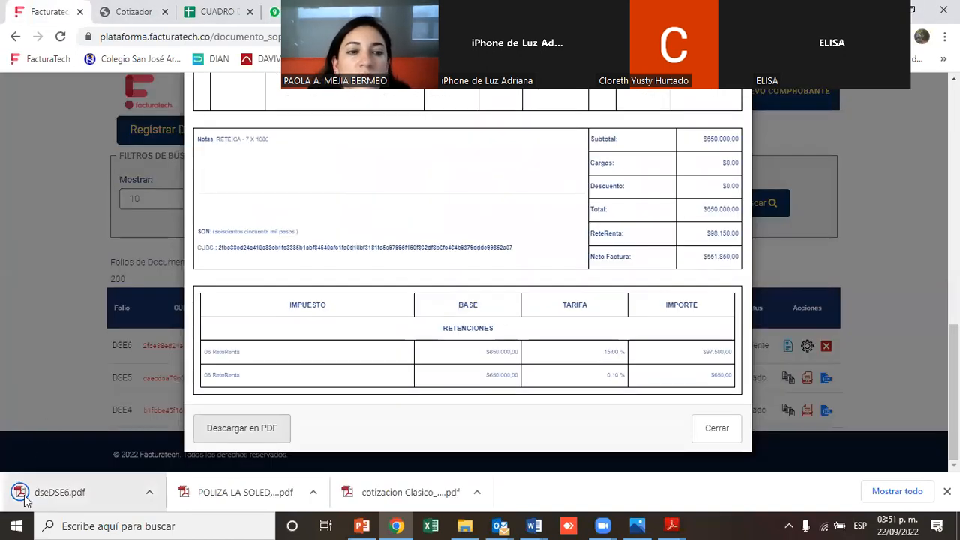
Open the downloaded PDF and review its item lines, totals and withholdings
click(25, 499)
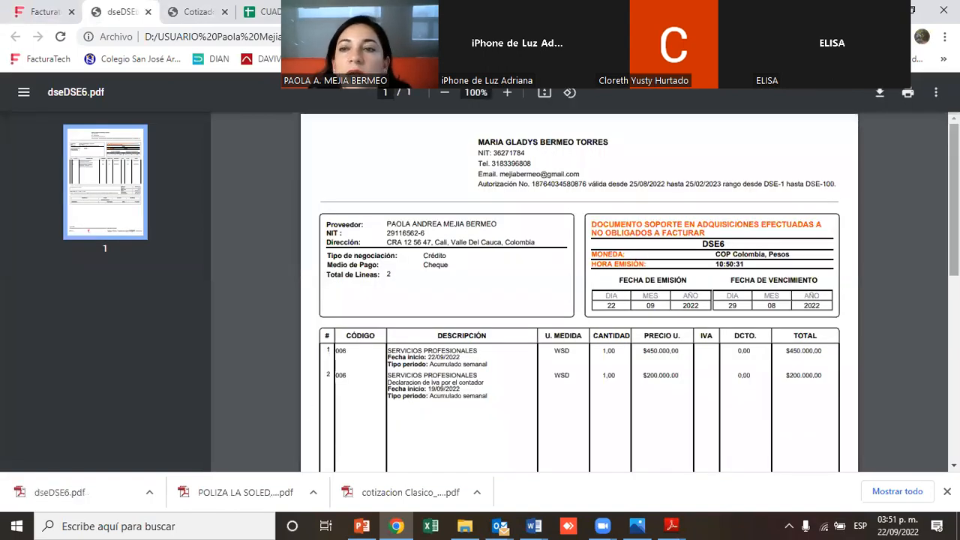
scroll(578, 292, down, 2)
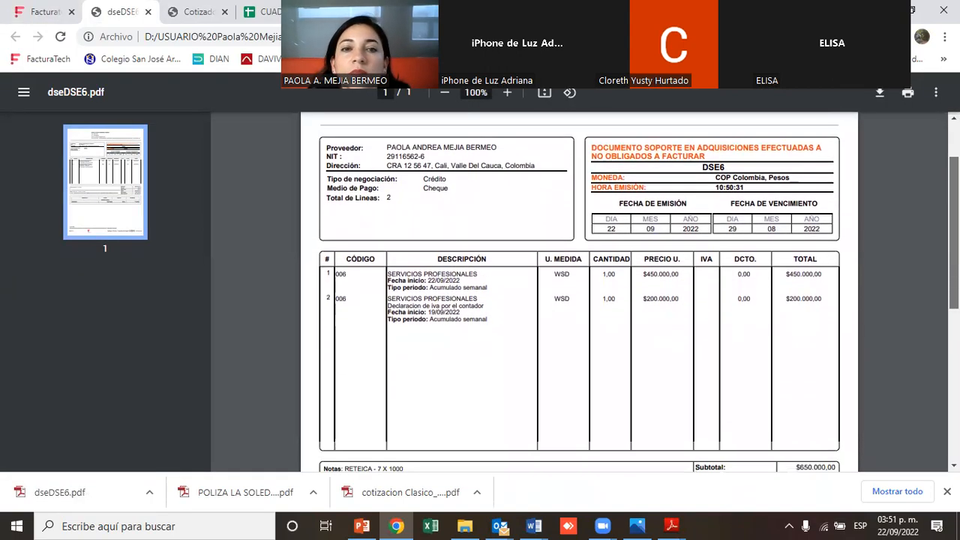
drag(388, 271, 486, 280)
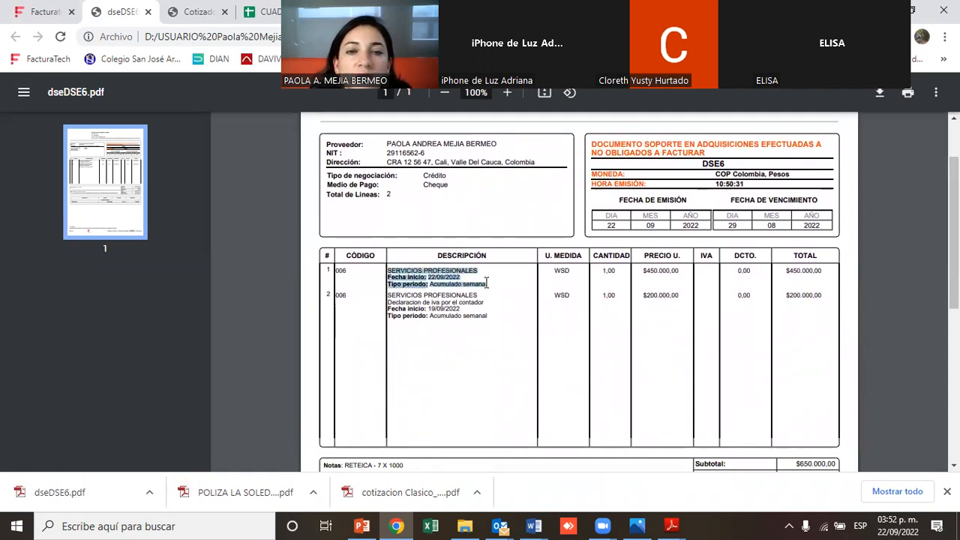
drag(388, 295, 480, 314)
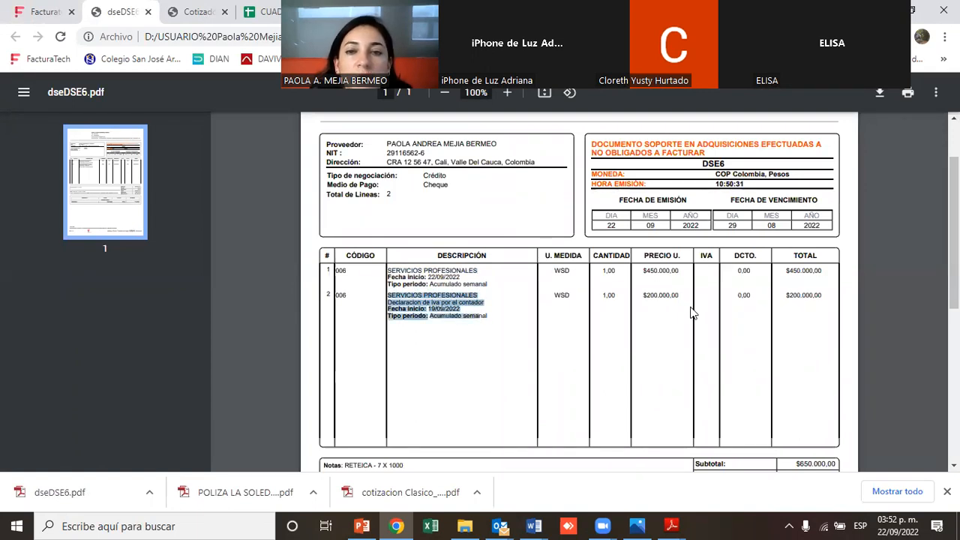
drag(954, 192, 954, 258)
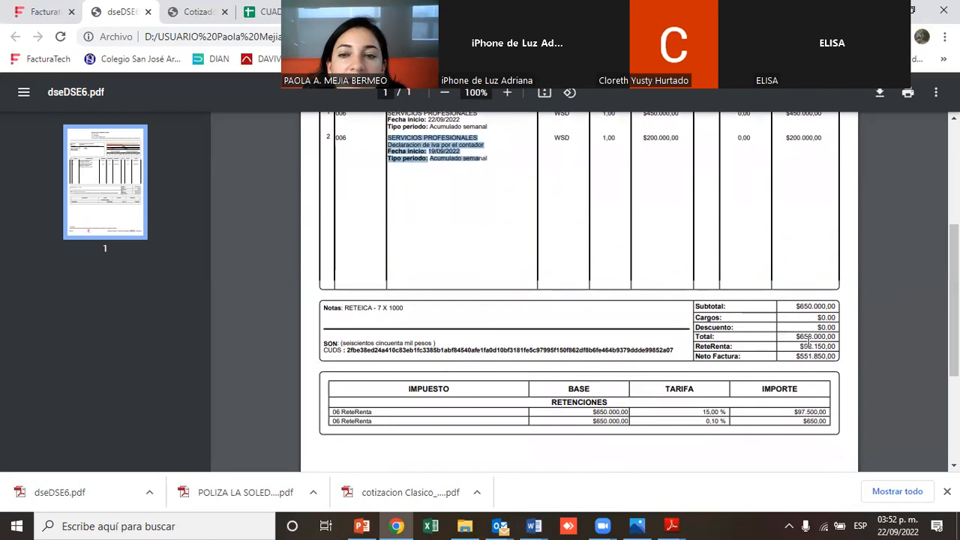
drag(800, 346, 815, 346)
drag(830, 343, 835, 339)
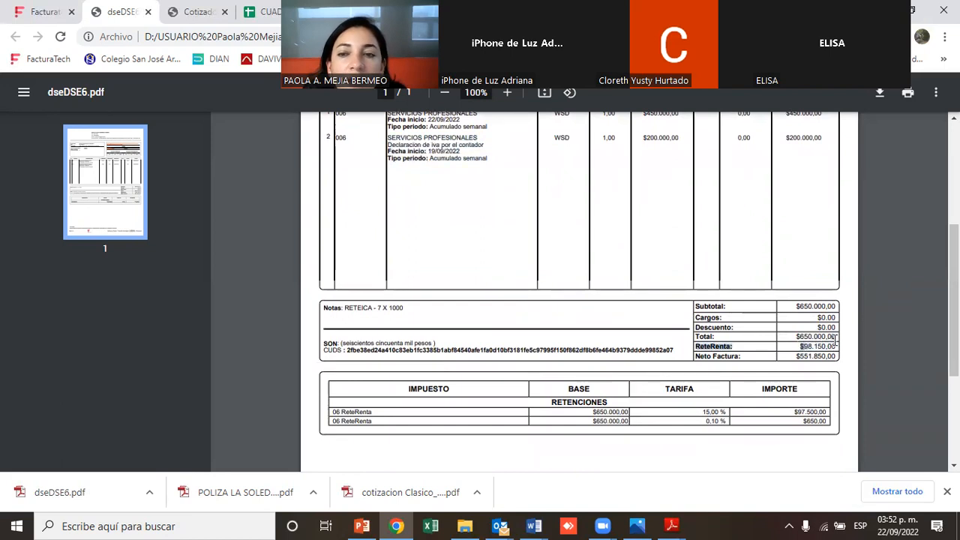
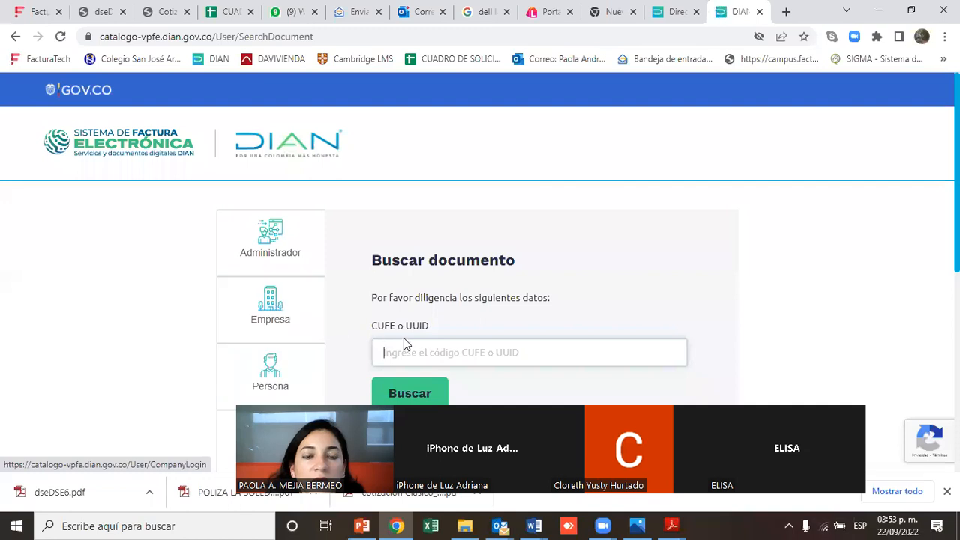
Search the DIAN electronic document catalog using the CUDS code of document DSE6
key(ctrl+v)
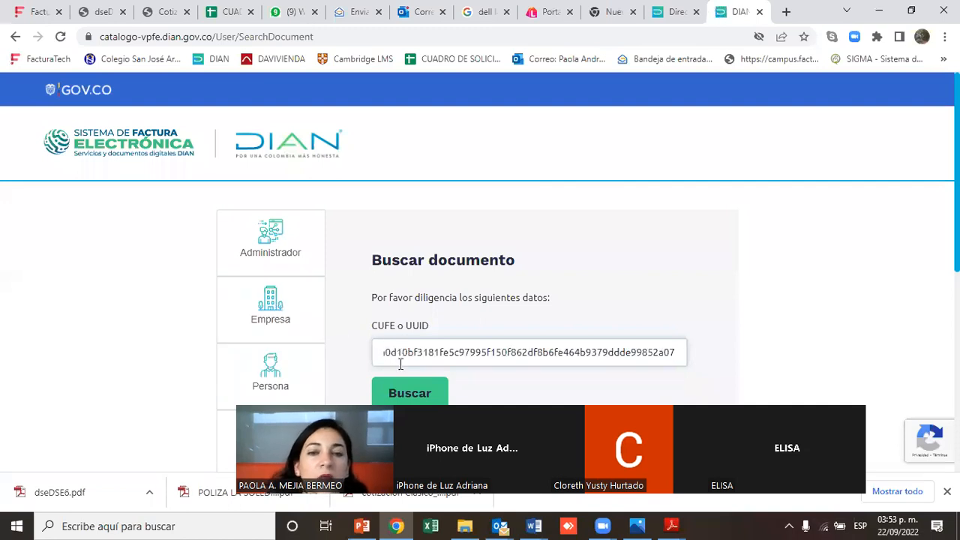
click(403, 394)
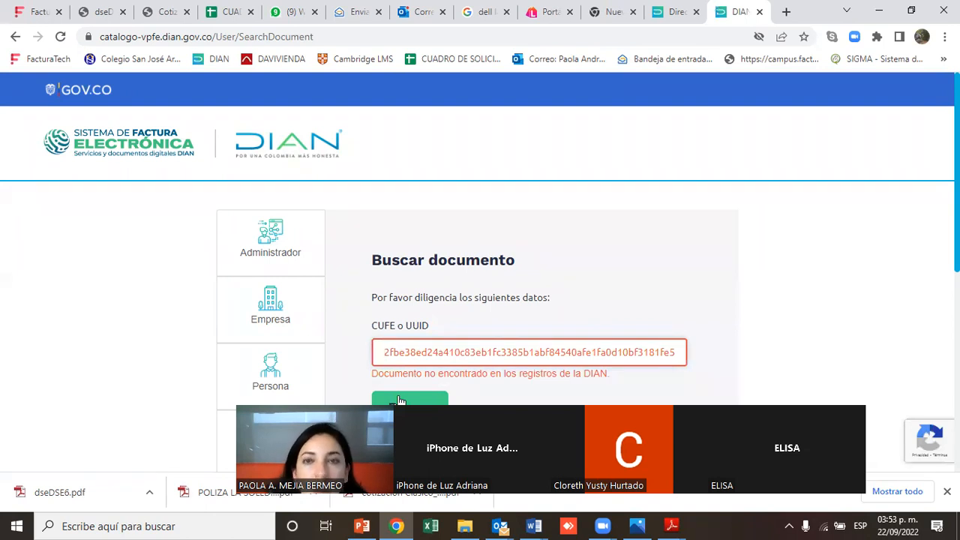
Return to Facturatech and close the DSE6 document preview
click(29, 14)
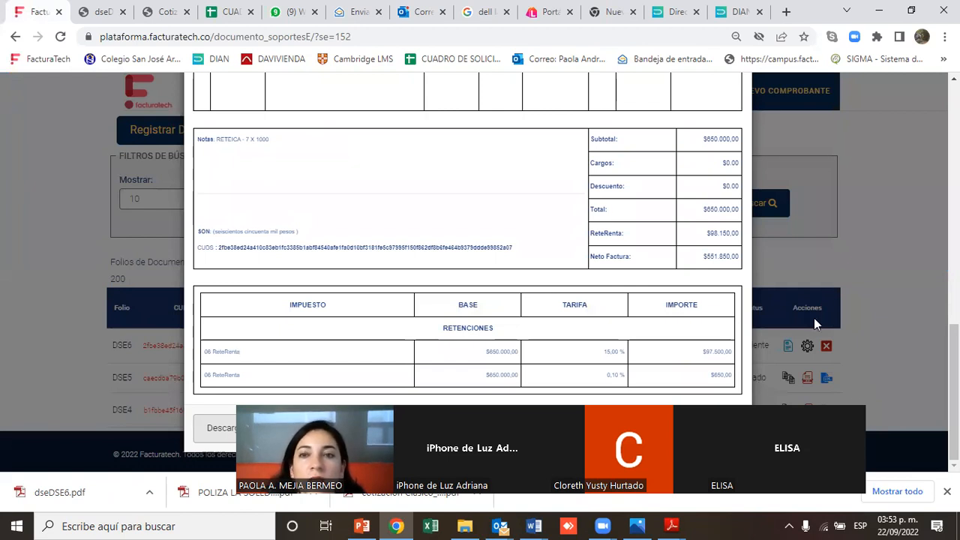
drag(814, 318, 778, 25)
click(710, 434)
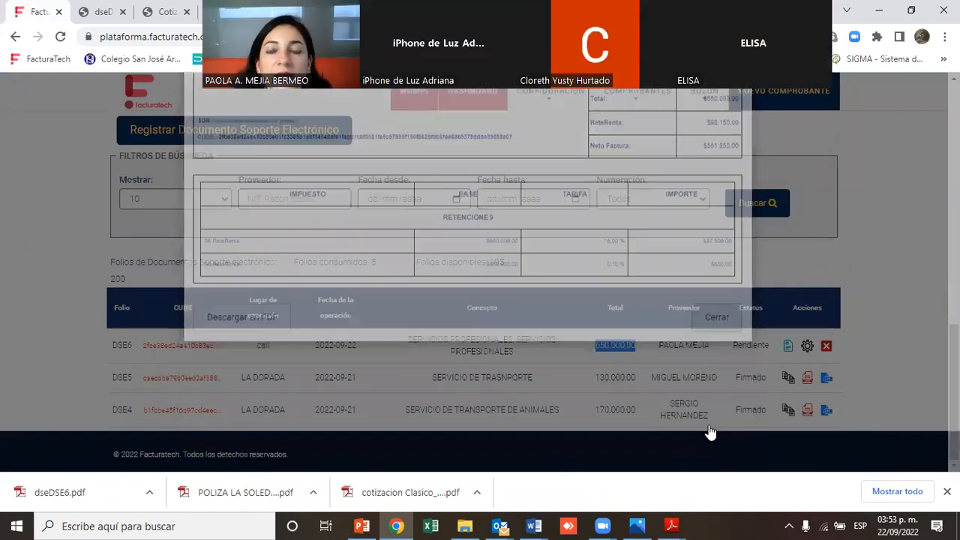
Highlight the total and status of DSE6 and the status of DSE5 in the list
drag(734, 345, 771, 352)
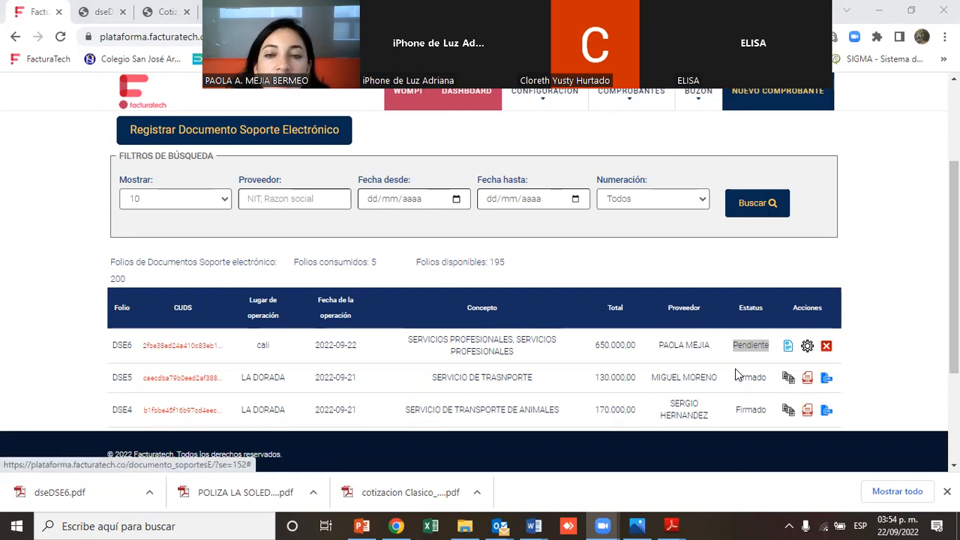
drag(734, 378, 767, 380)
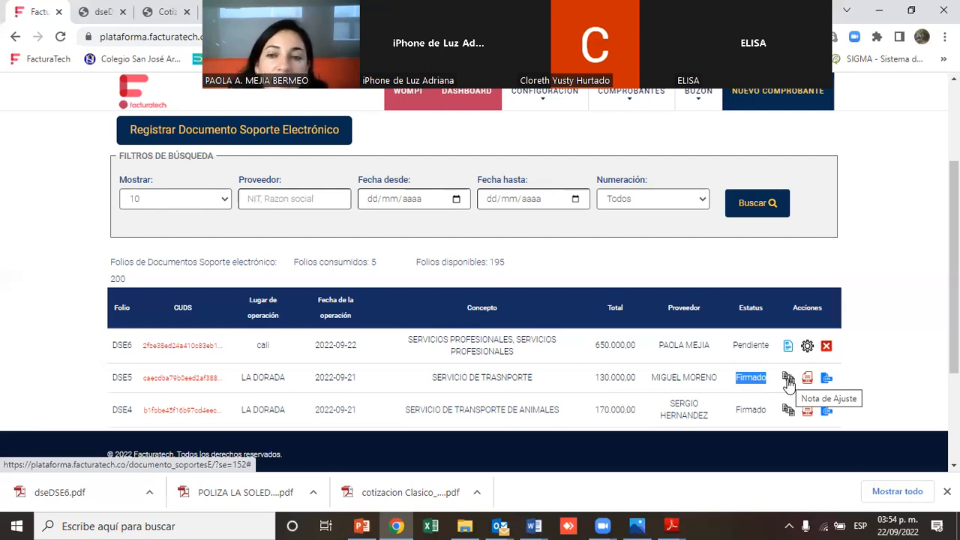
click(789, 379)
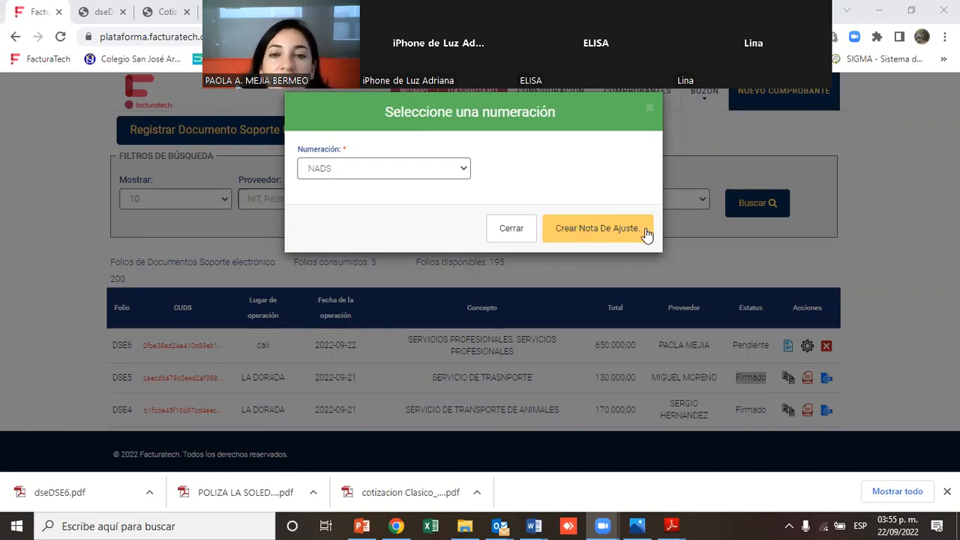
click(615, 234)
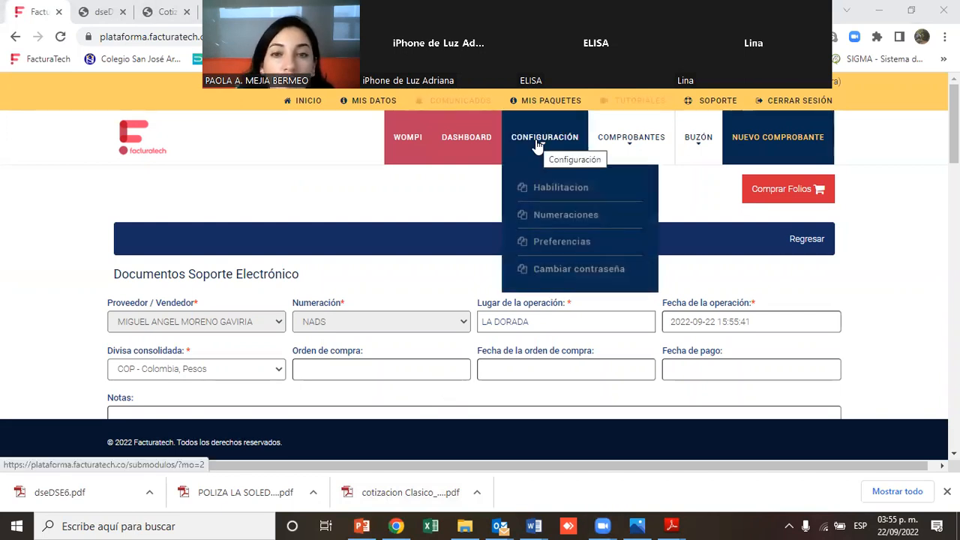
drag(954, 135, 954, 135)
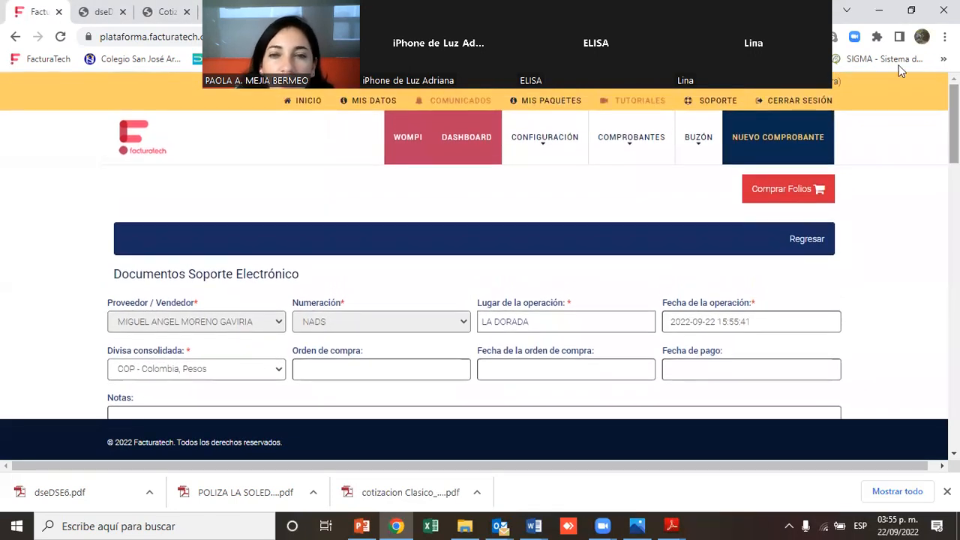
click(616, 146)
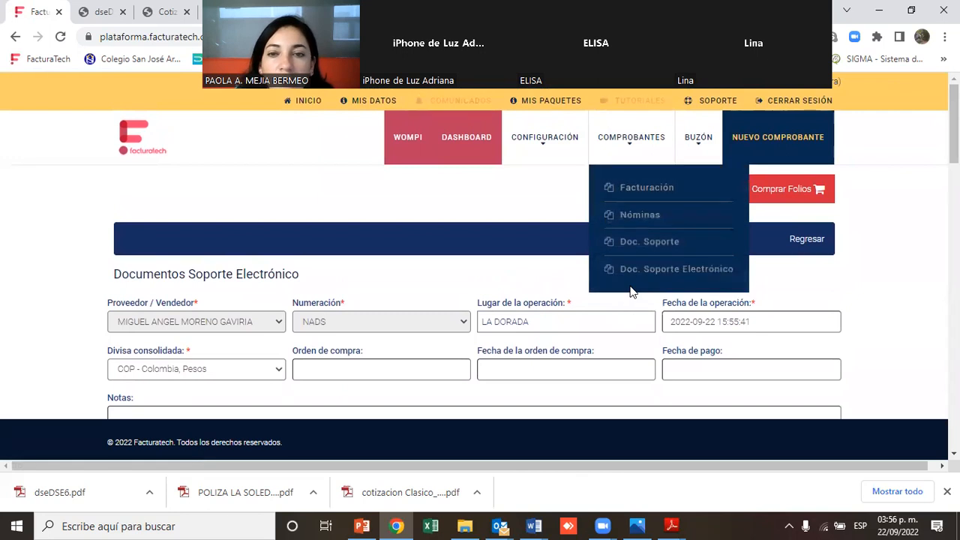
mouse_move(634, 279)
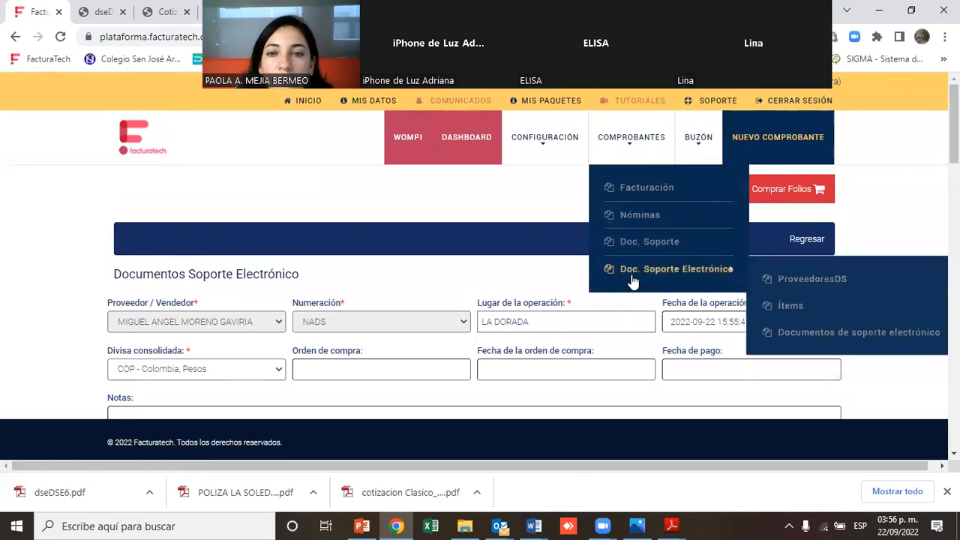
click(805, 339)
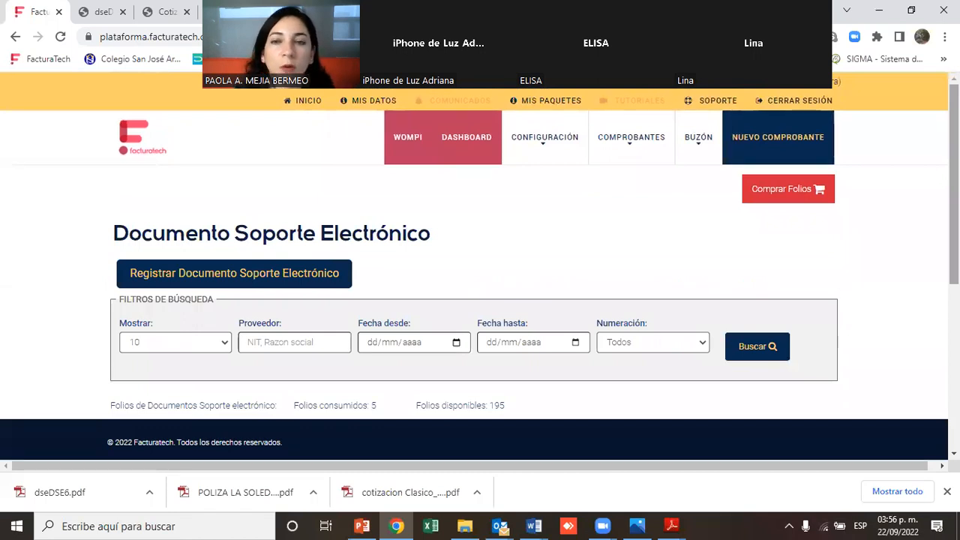
Create an adjustment note for document DSE5 using the NADS numbering
drag(954, 188, 953, 254)
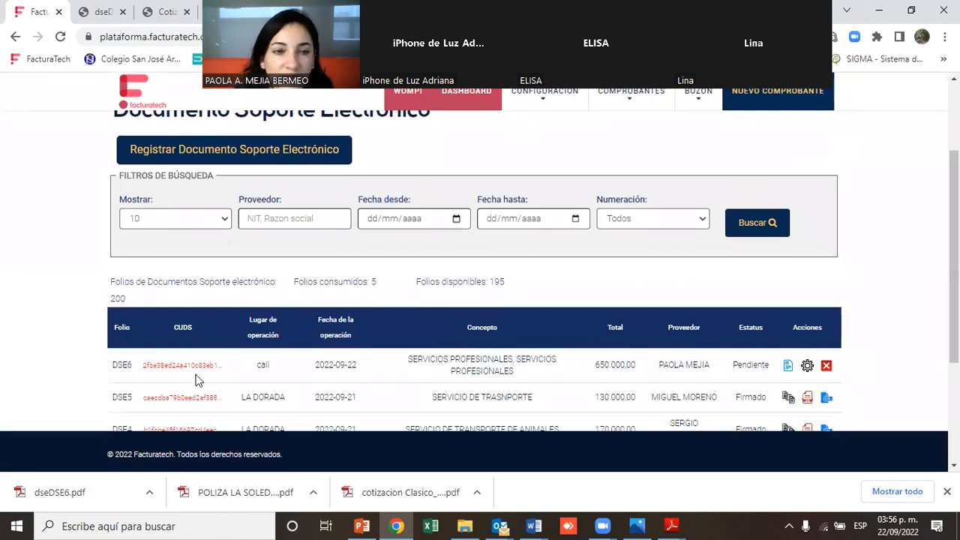
drag(113, 397, 634, 394)
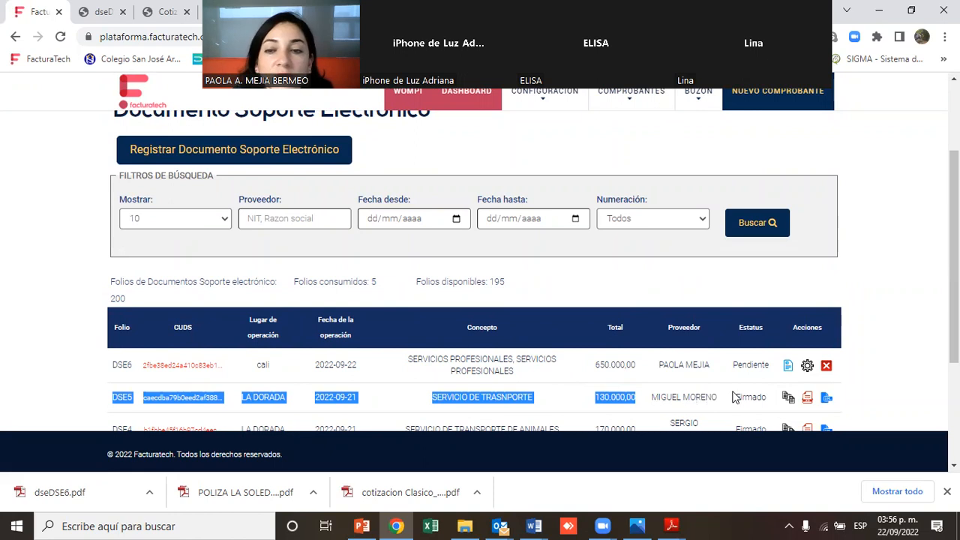
click(789, 397)
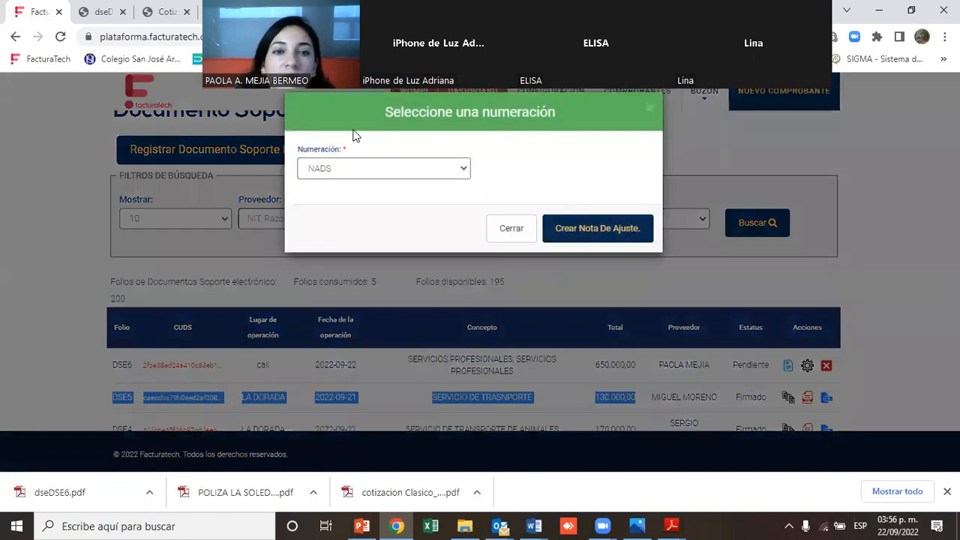
right_click(343, 170)
click(585, 270)
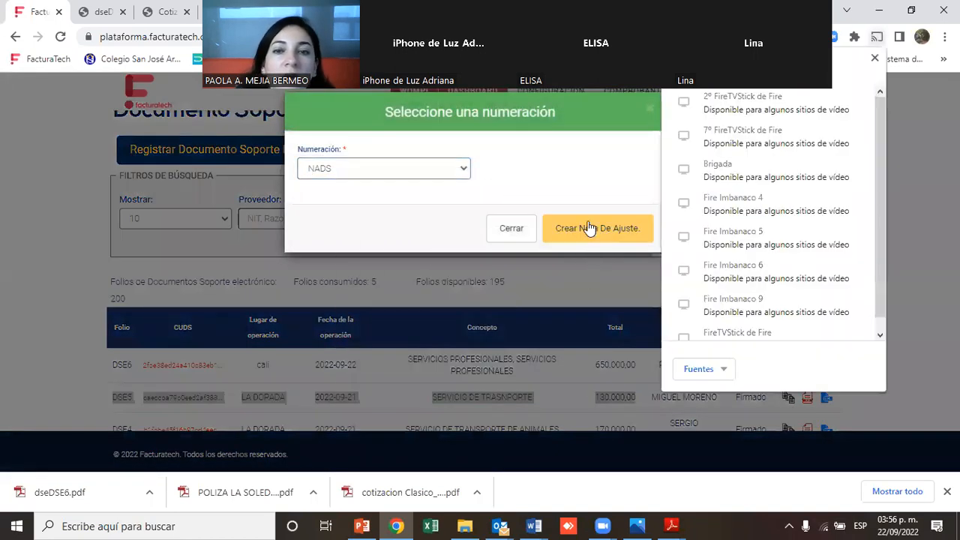
click(590, 227)
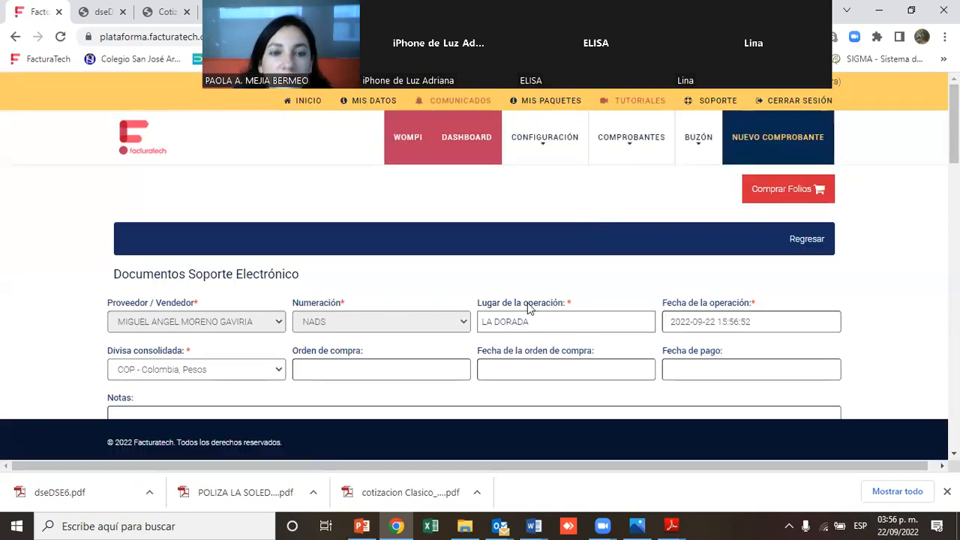
Scroll through the adjustment note form to review its header, payment method and item sections
scroll(480, 240, down, 3)
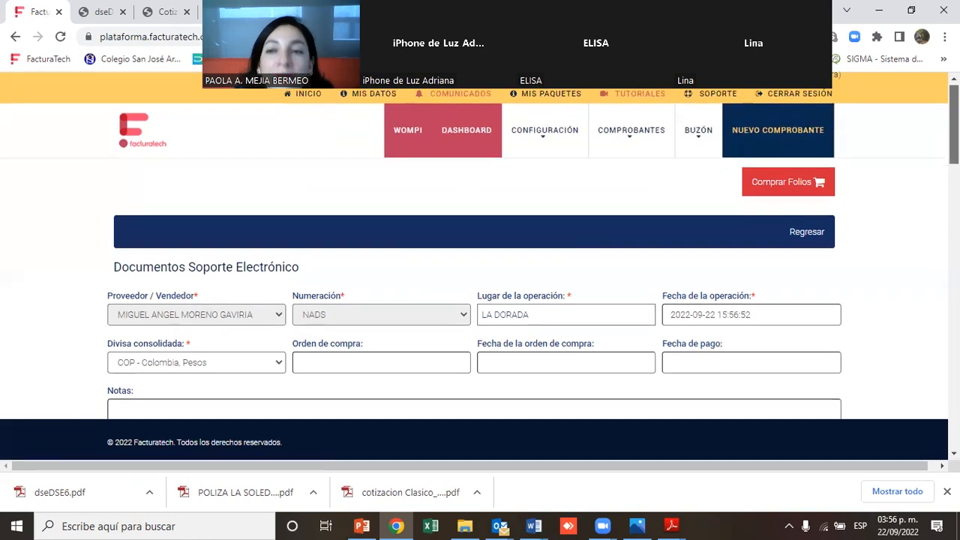
scroll(927, 210, down, 5)
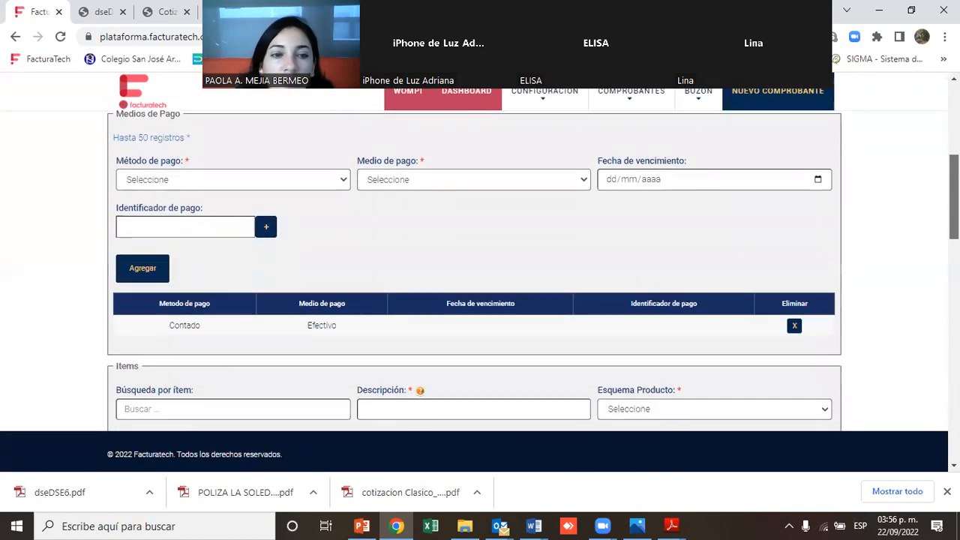
scroll(923, 219, down, 6)
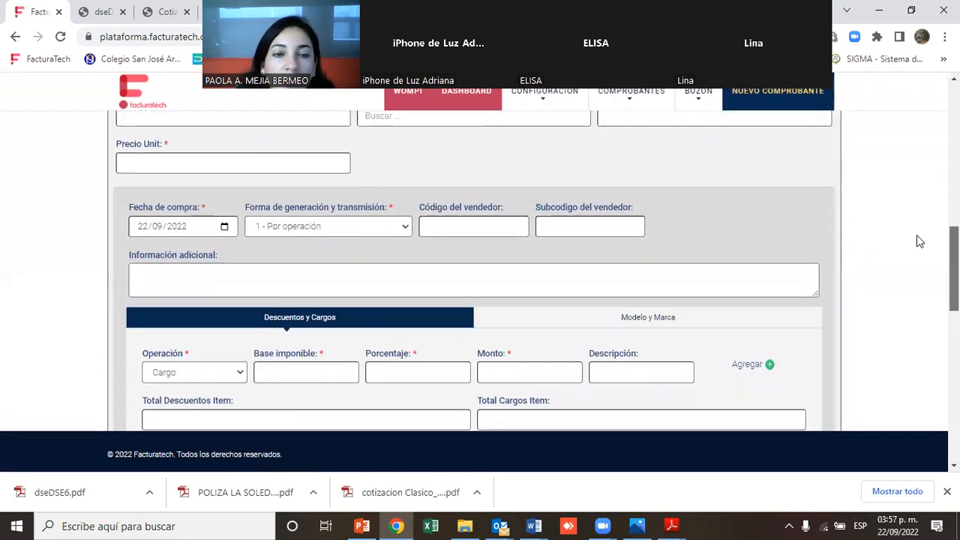
scroll(901, 309, down, 1)
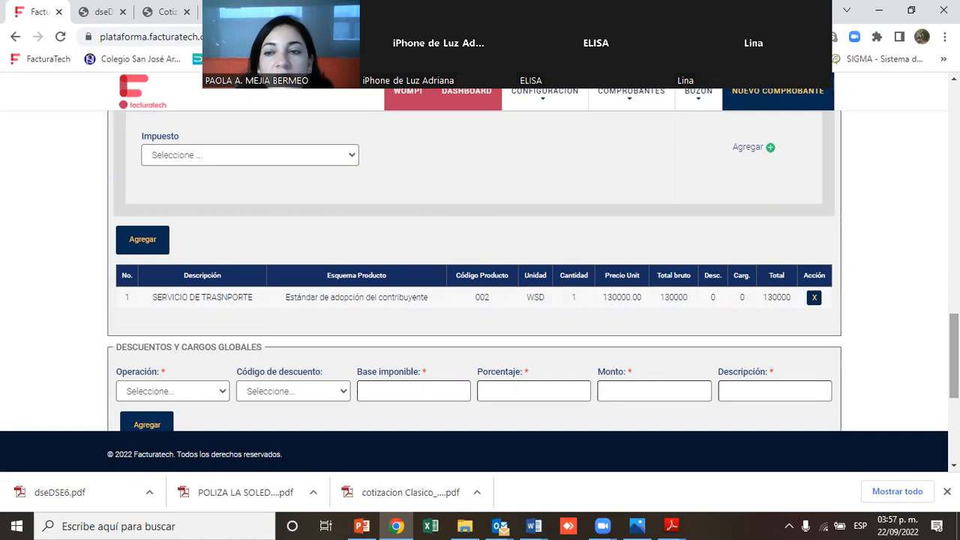
scroll(480, 270, up, 7)
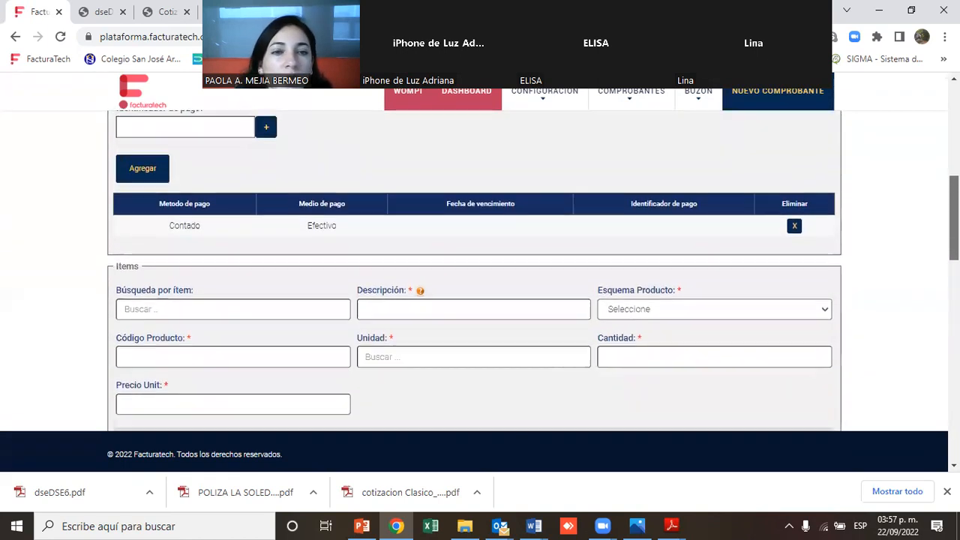
scroll(480, 270, up, 4)
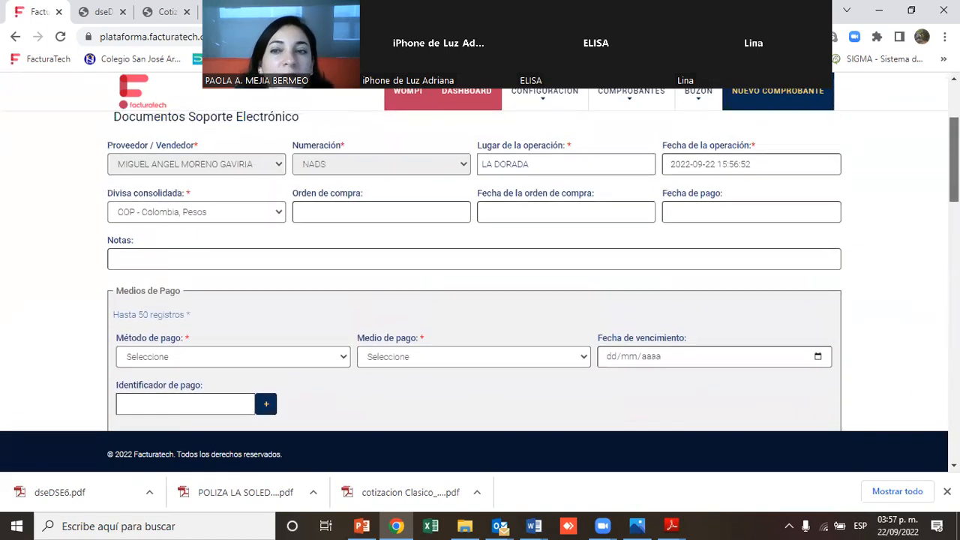
scroll(480, 270, up, 1)
scroll(480, 270, down, 2)
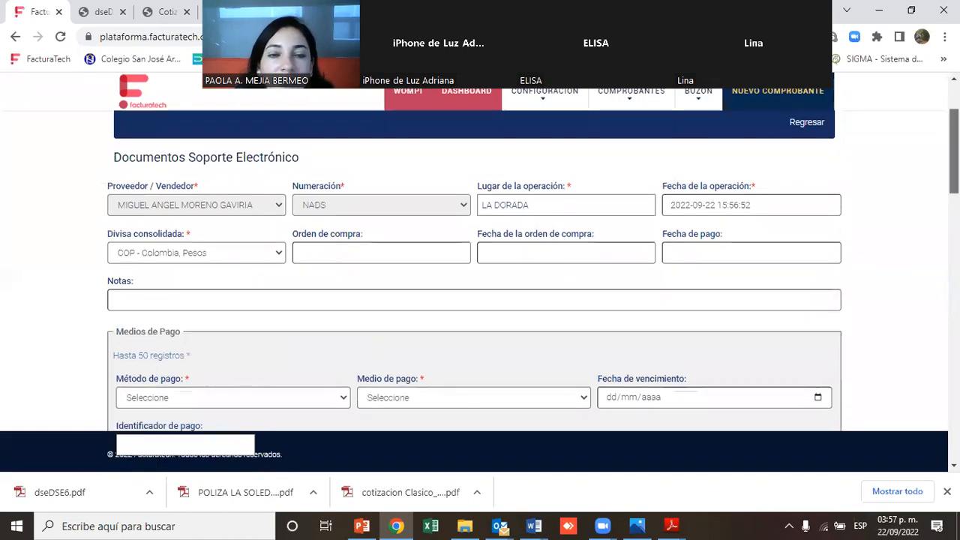
scroll(917, 292, down, 9)
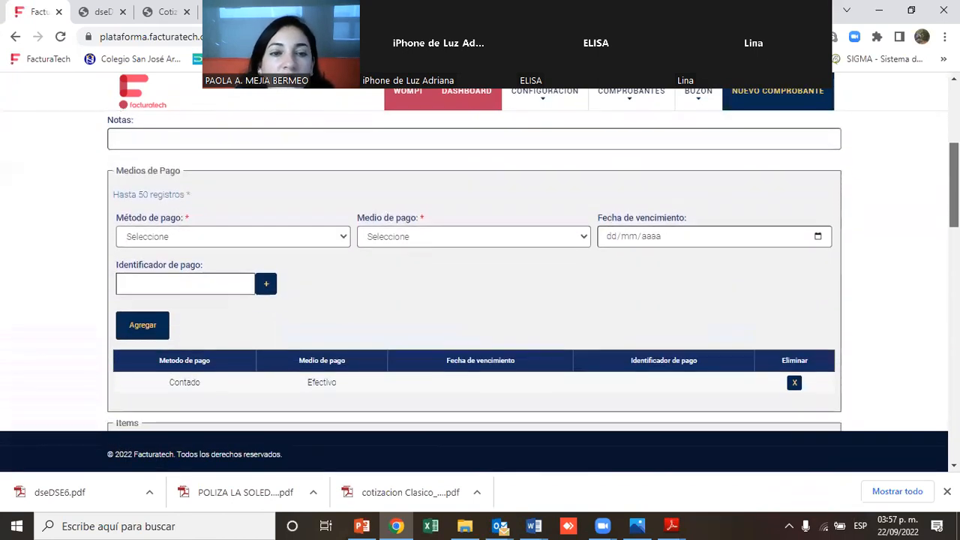
Delete the existing transport service item line from the adjustment note
scroll(917, 292, down, 5)
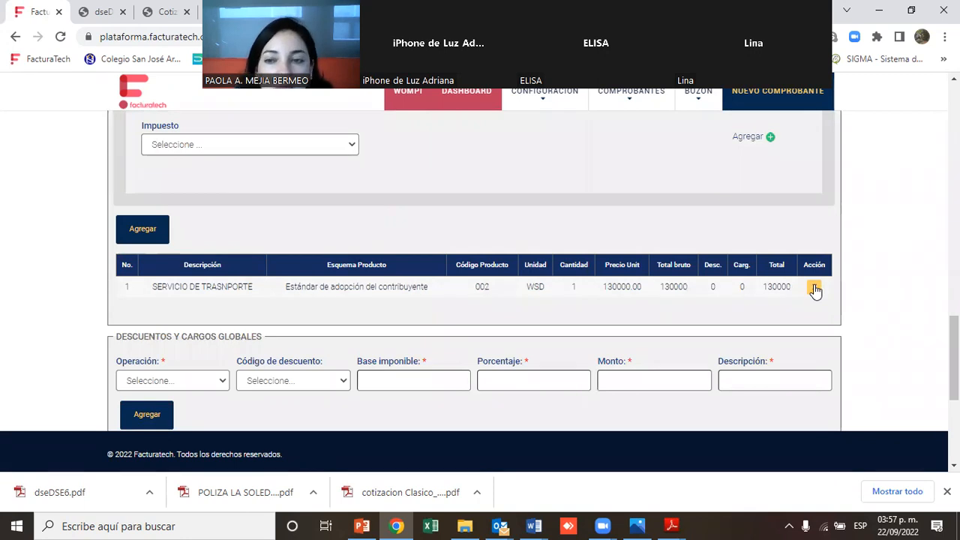
click(814, 289)
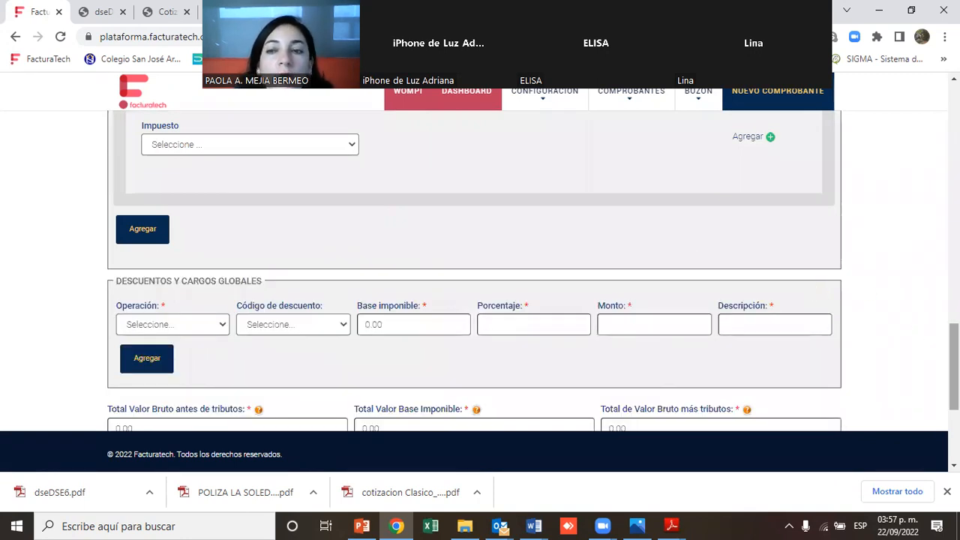
Load the item SERVICIO DE TRASNPORTE - 002 into the item fields and set its unit price to 150000
scroll(955, 367, up, 3)
scroll(293, 261, up, 5)
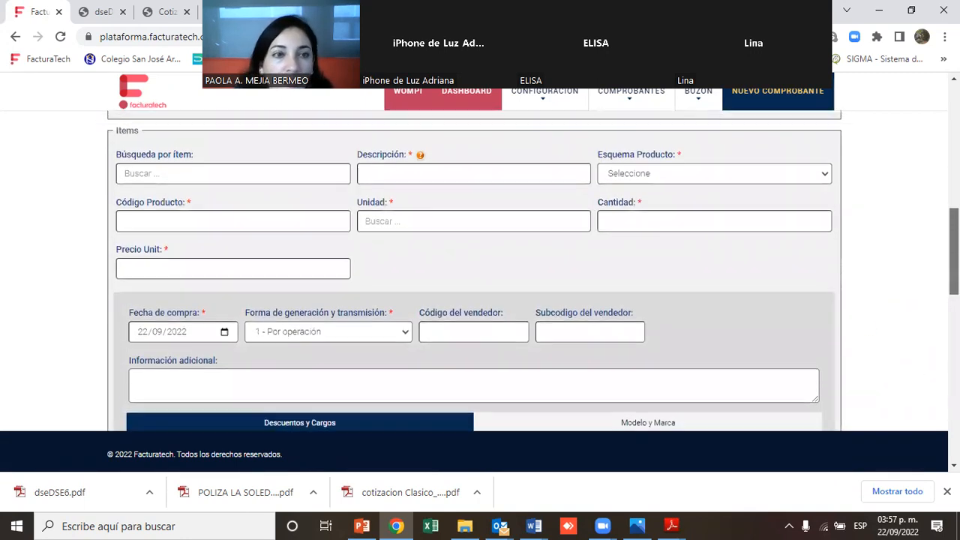
click(292, 261)
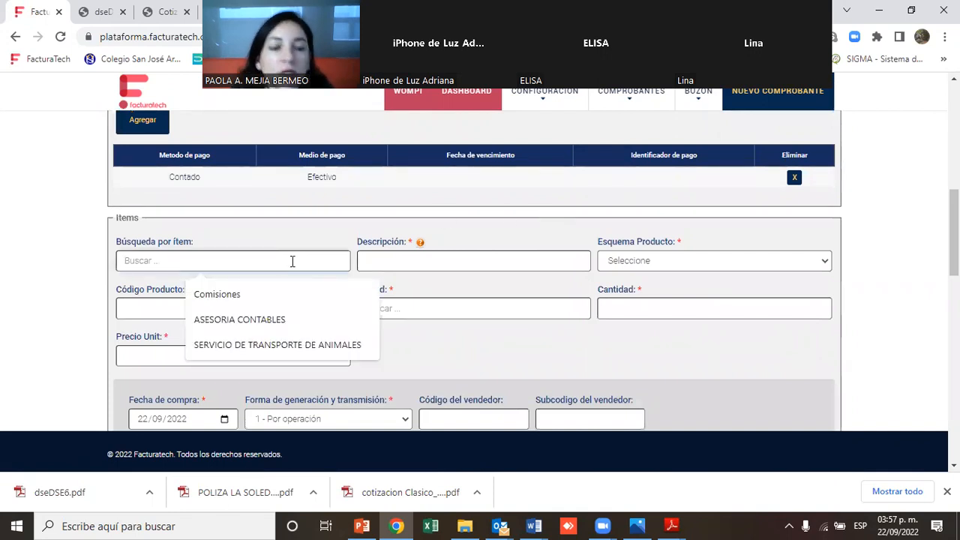
text(ser)
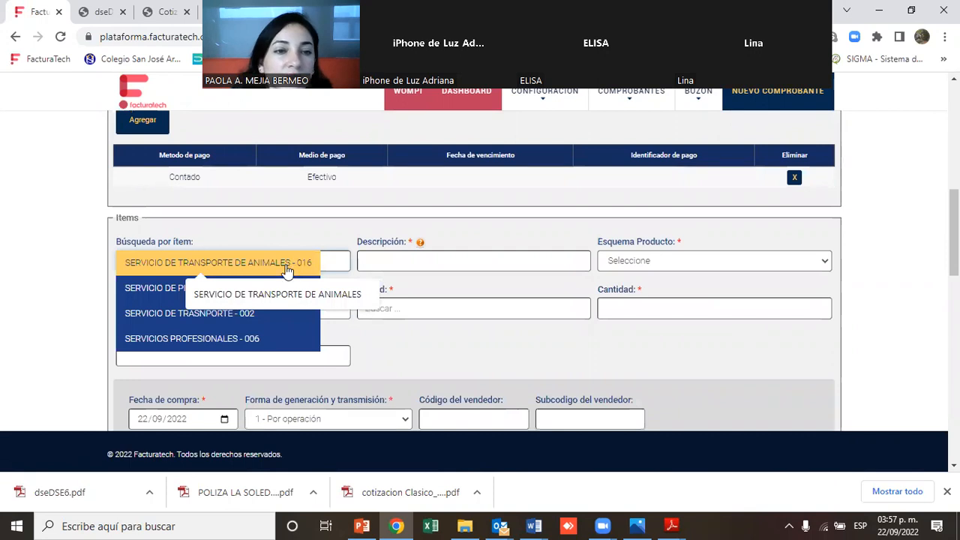
click(230, 313)
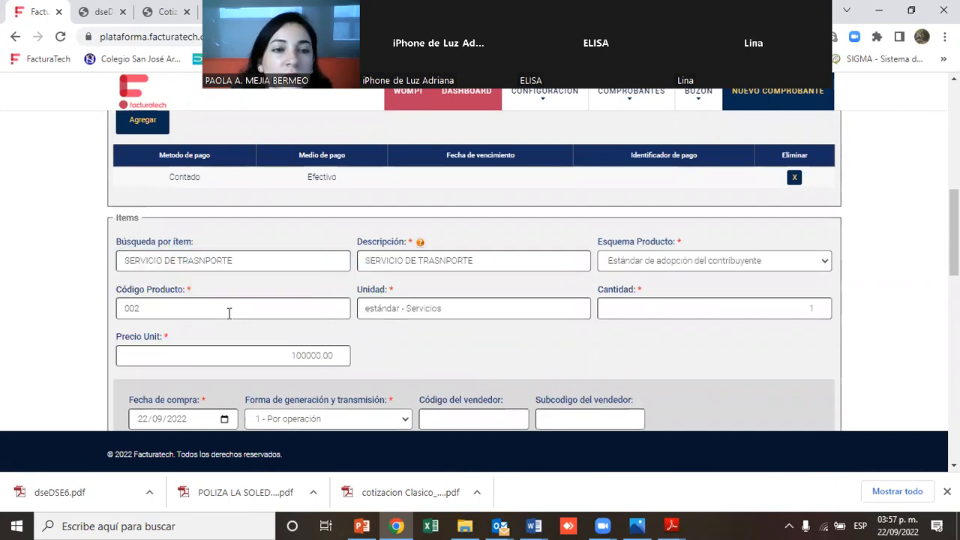
drag(335, 355, 259, 352)
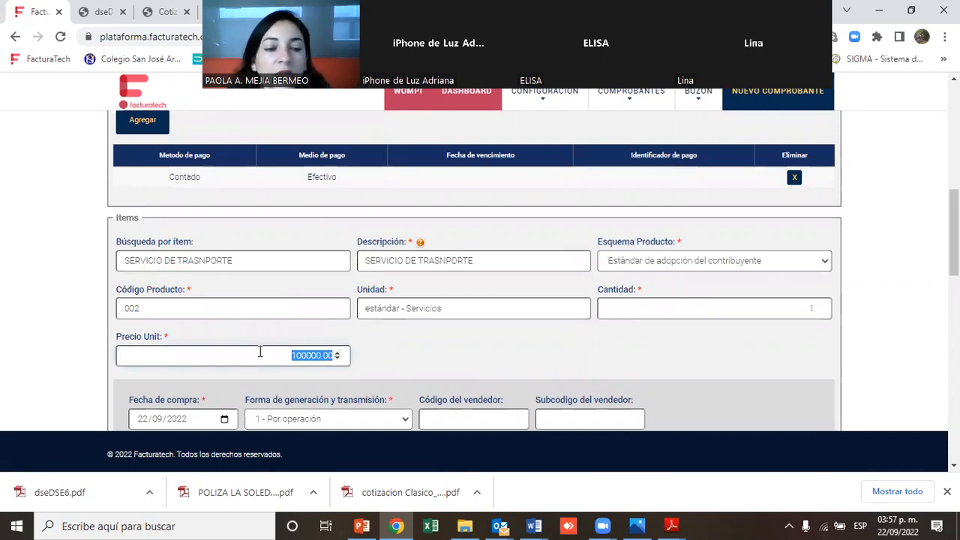
text(1)
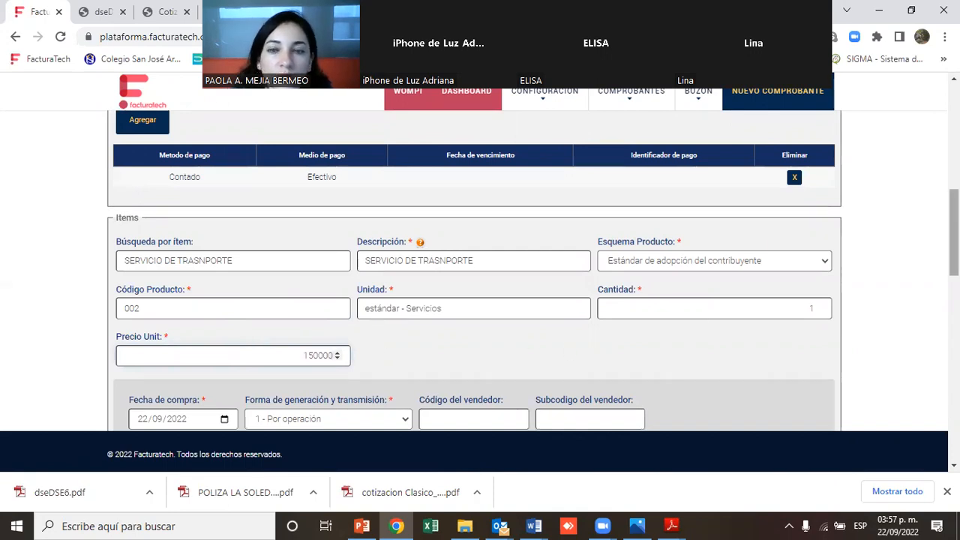
Set the item's generation and transmission method to 2 - Acumulado semanal and its purchase date to 19/09/2022
scroll(474, 270, down, 3)
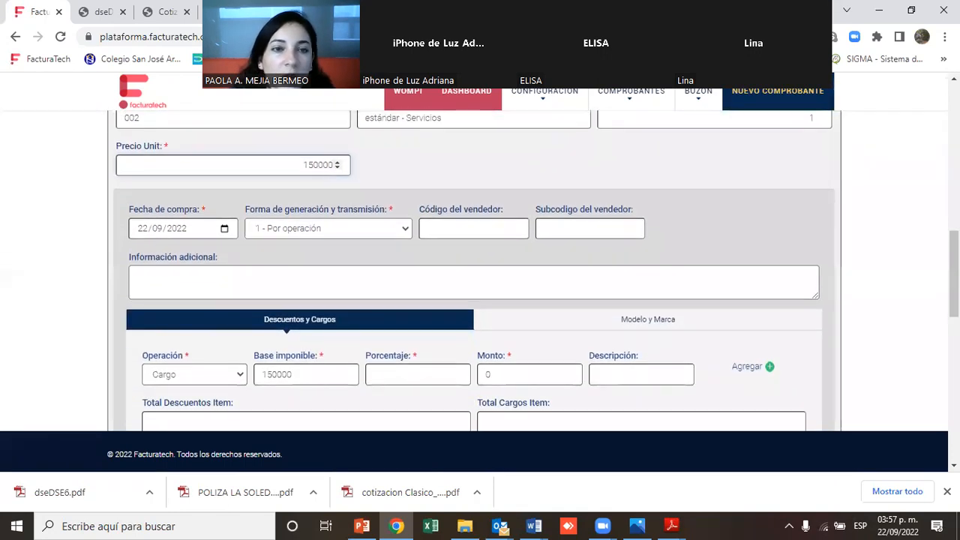
click(398, 231)
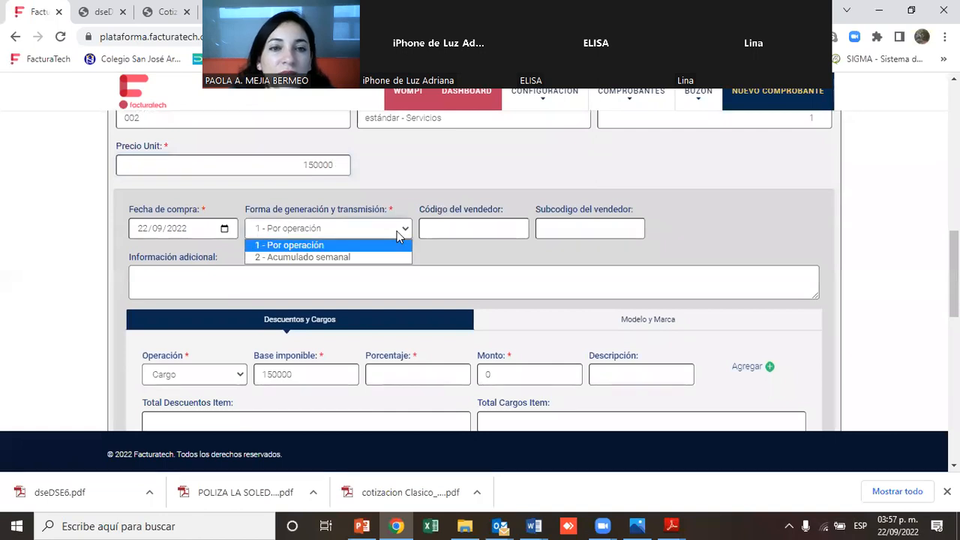
click(368, 257)
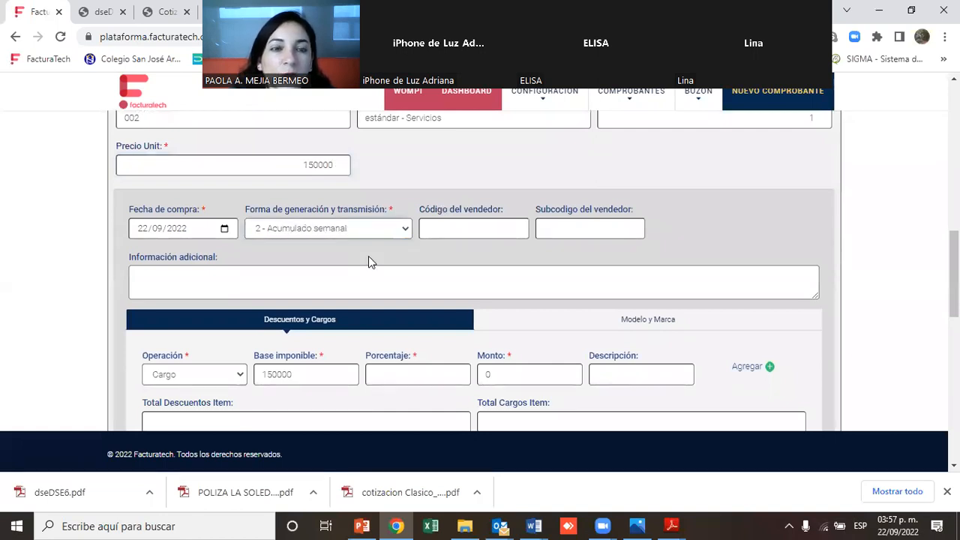
scroll(955, 274, down, 1)
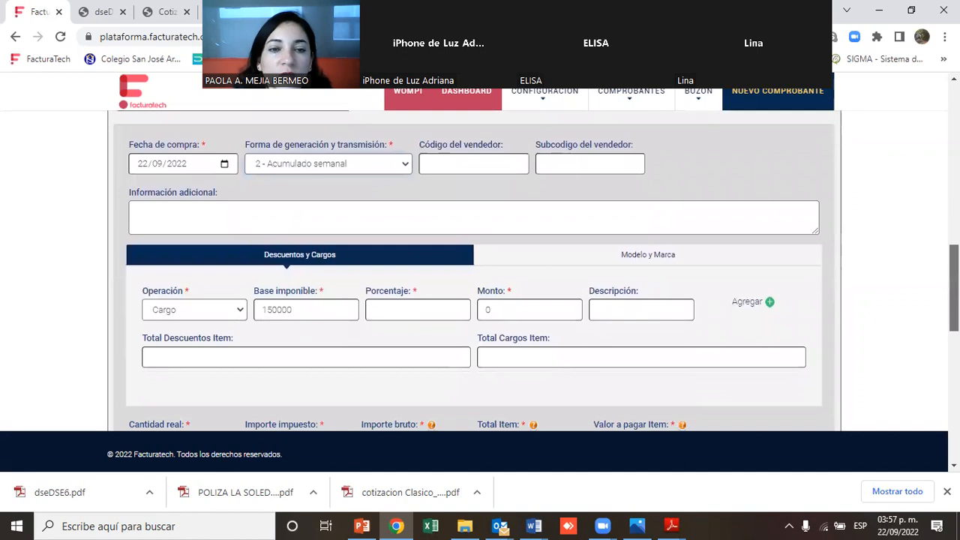
scroll(481, 270, down, 4)
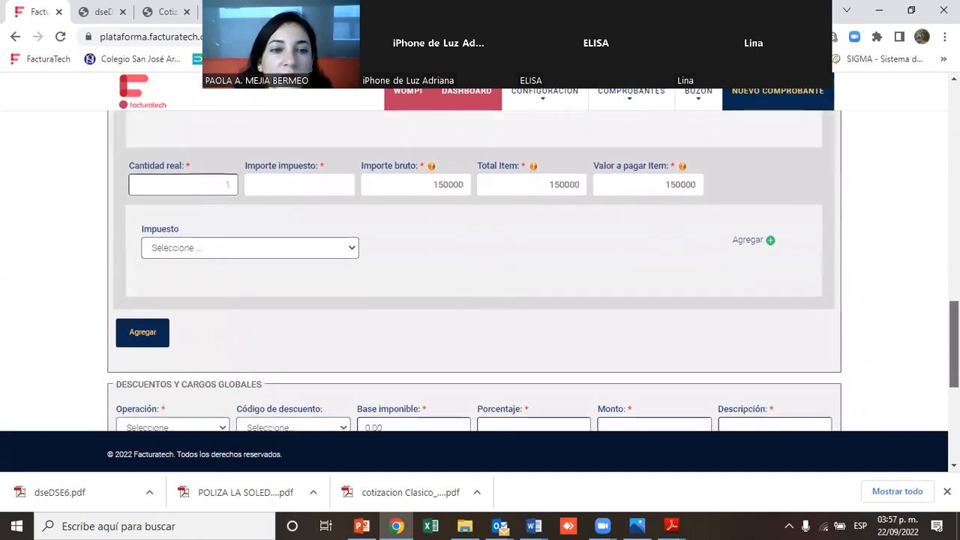
scroll(934, 262, up, 6)
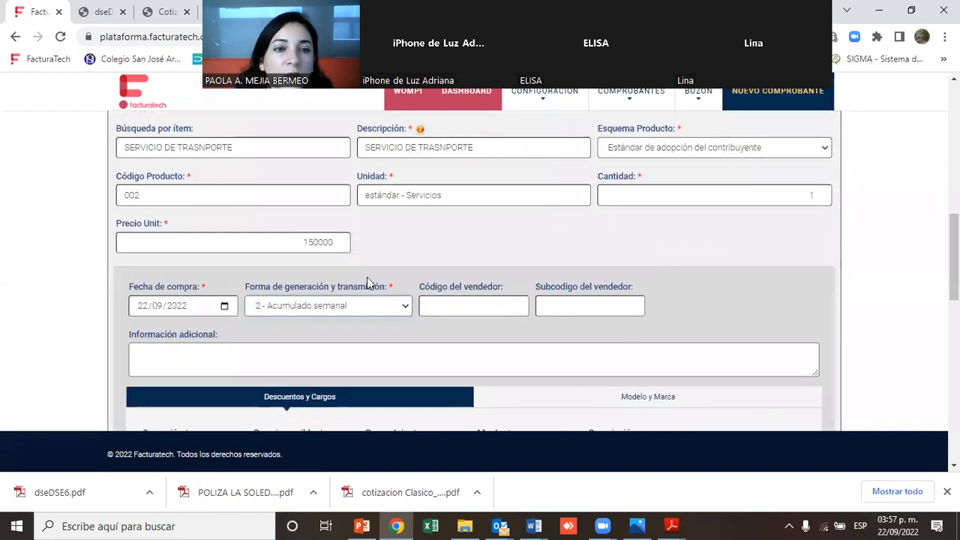
click(224, 306)
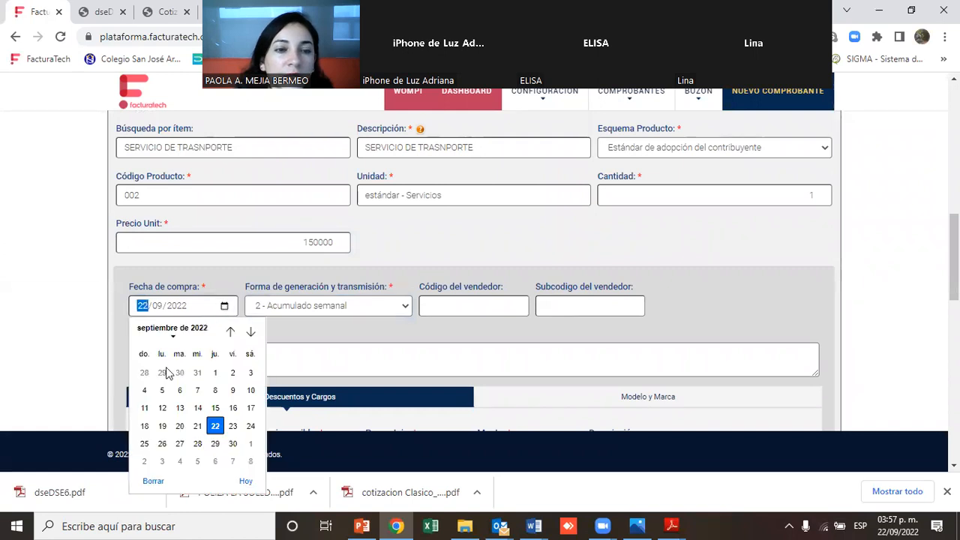
click(161, 426)
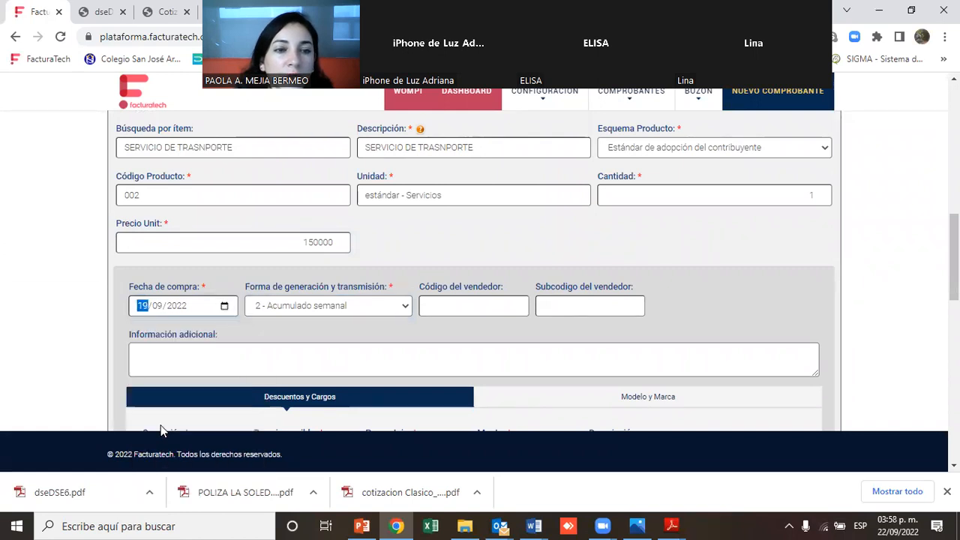
Add the 150000 transport service item to the adjustment note's item list
scroll(680, 245, down, 4)
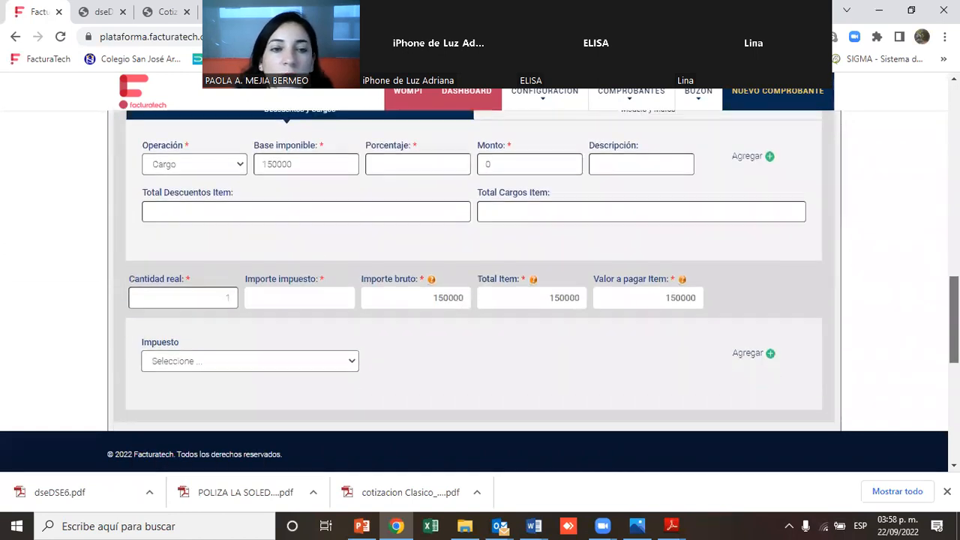
scroll(564, 157, down, 2)
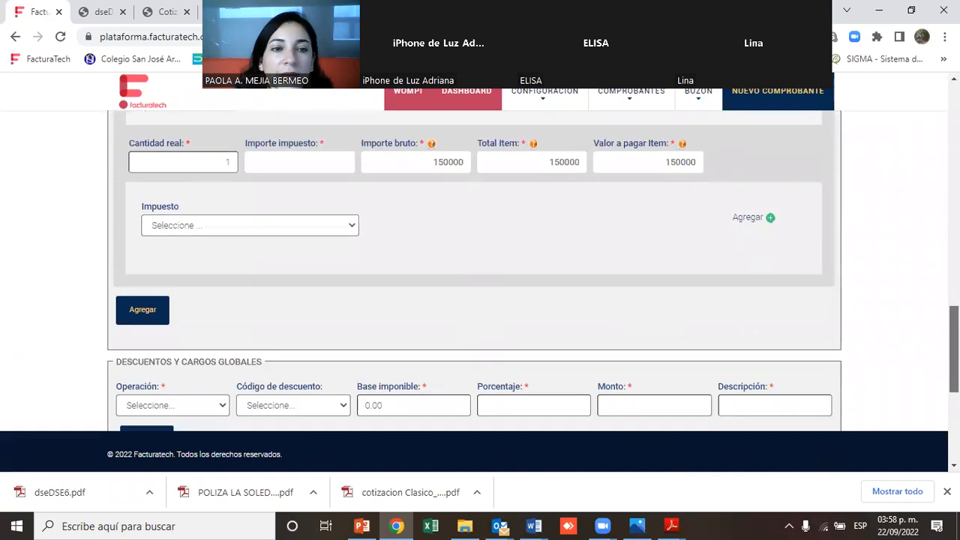
click(142, 310)
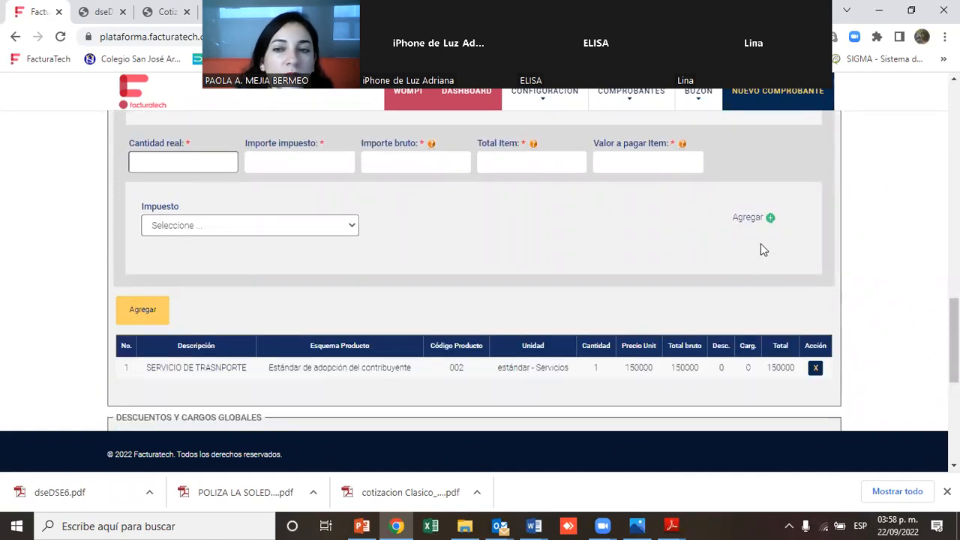
Load the item SERVICIO DE TRASNPORTE - 002 again with a unit price of 130000
scroll(954, 341, up, 3)
scroll(633, 222, up, 5)
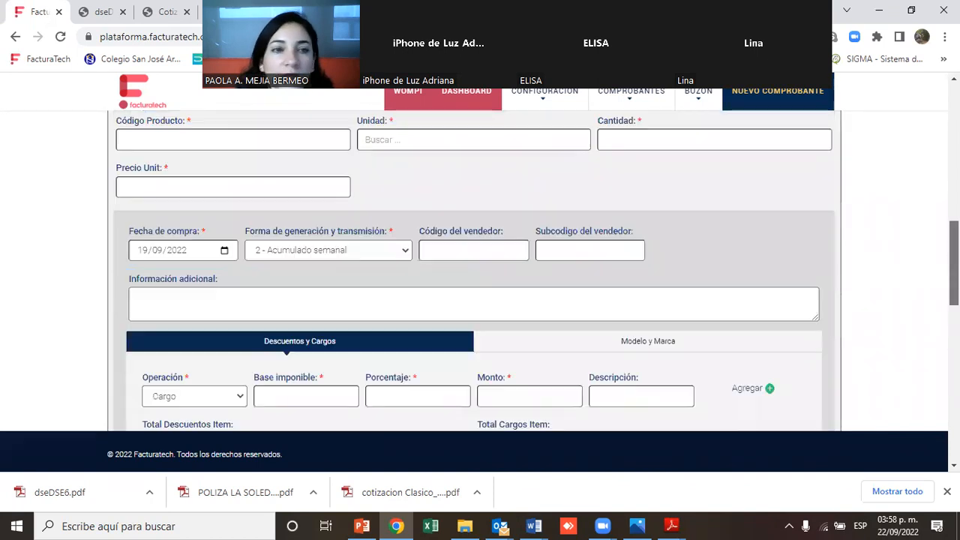
scroll(632, 222, down, 1)
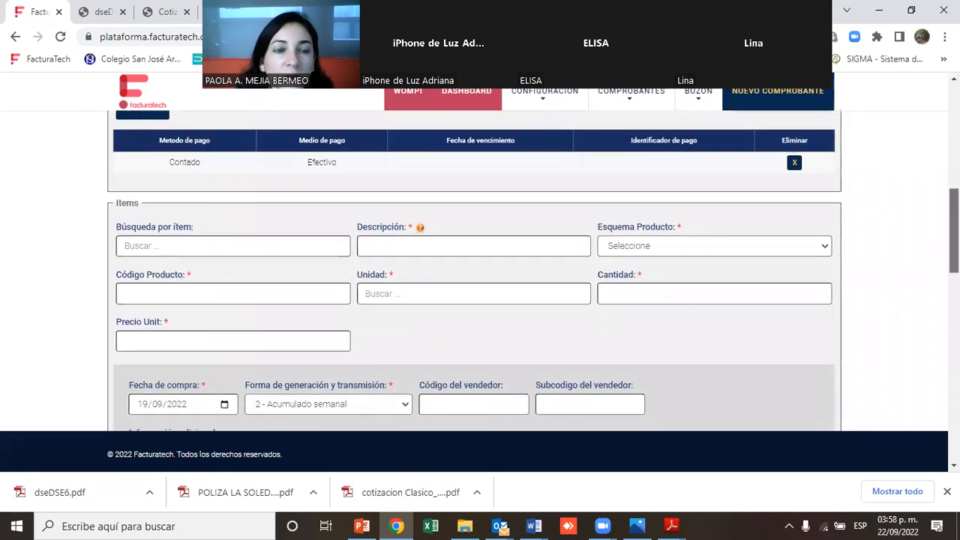
click(339, 244)
text(ser)
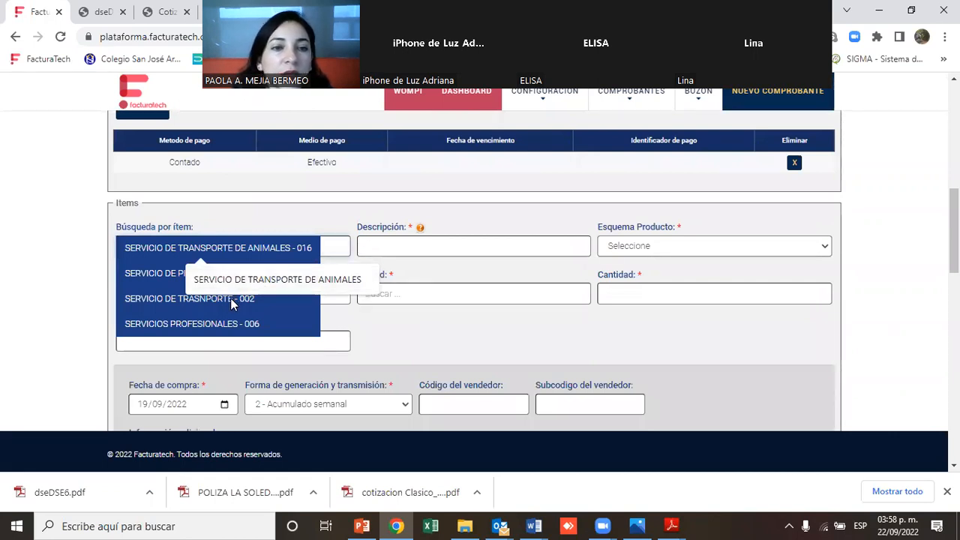
click(153, 301)
click(303, 340)
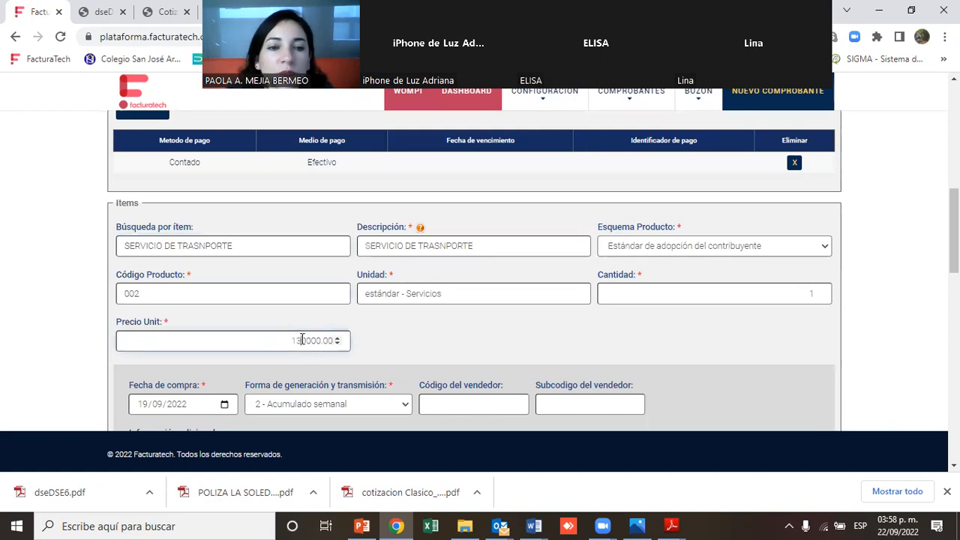
Set this item's purchase date to 21/09/2022 and add it as a second item line
scroll(890, 146, down, 3)
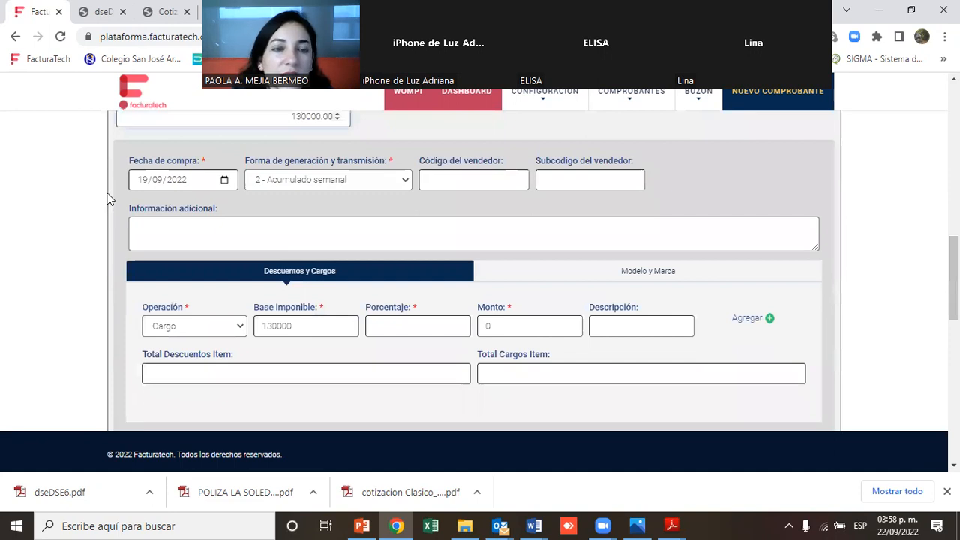
click(224, 181)
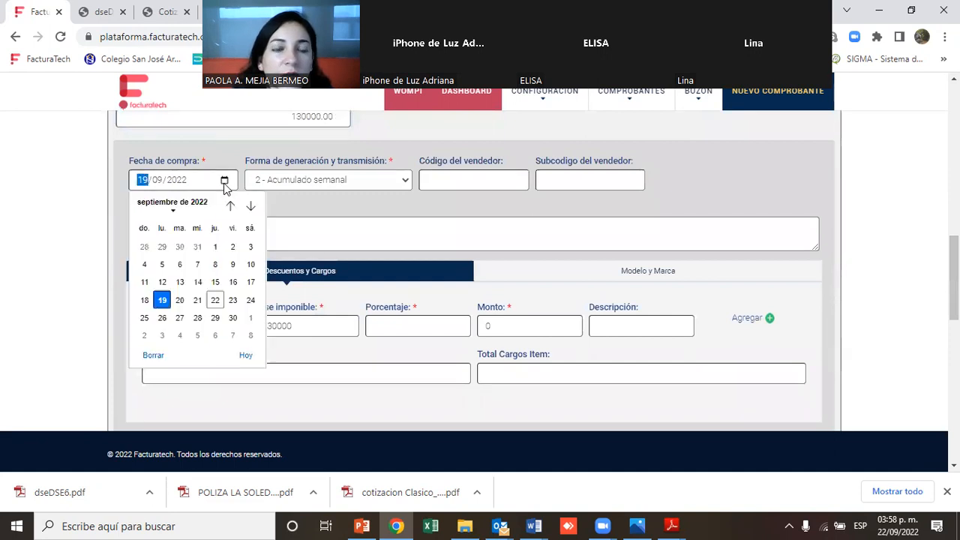
click(198, 300)
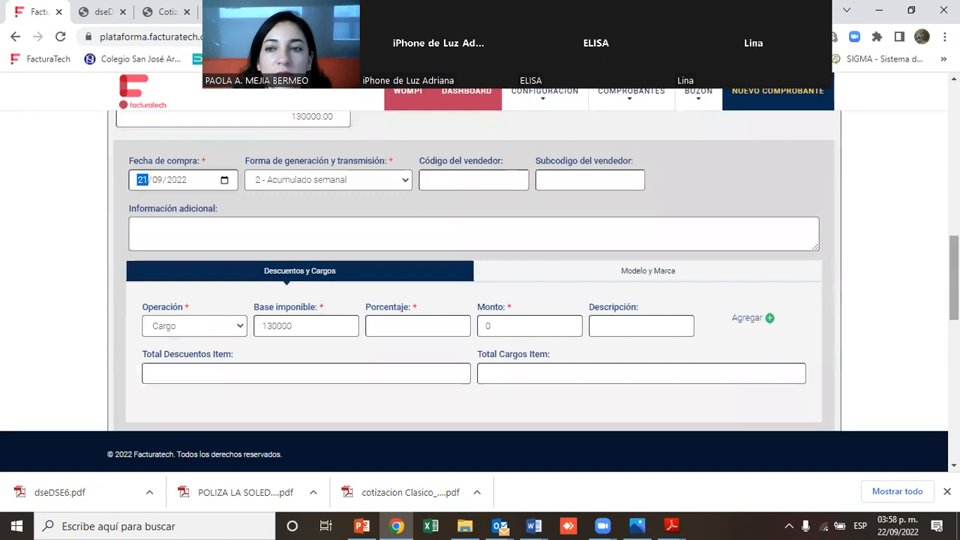
scroll(954, 278, down, 3)
scroll(480, 270, down, 1)
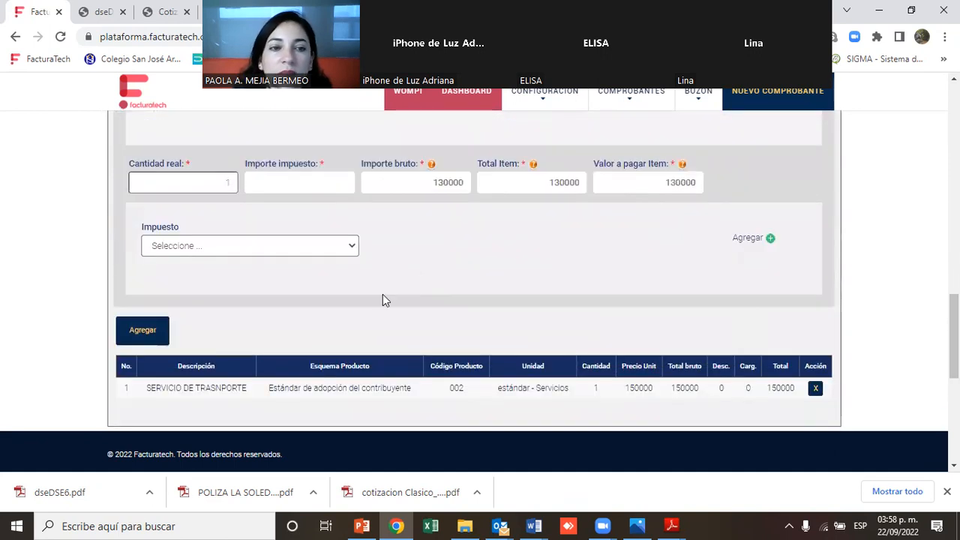
click(138, 331)
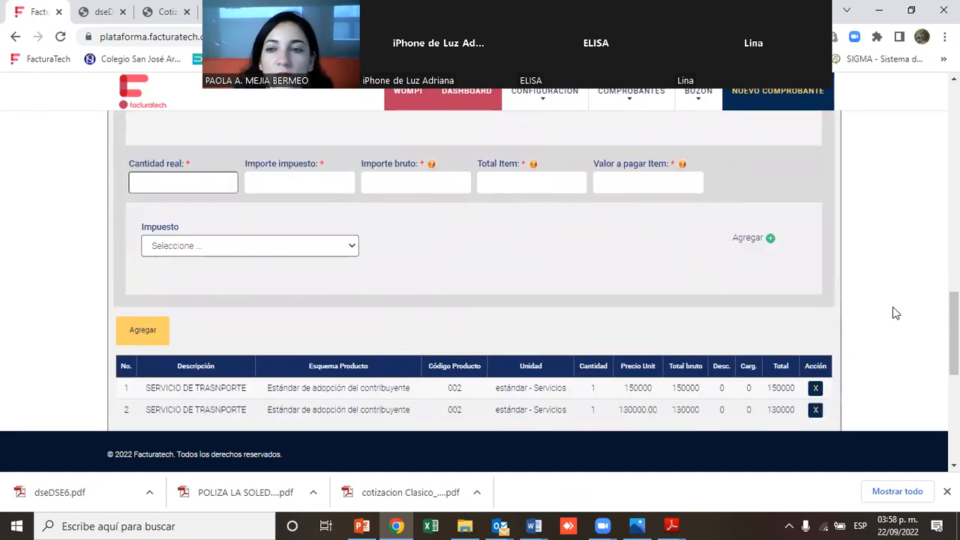
Try to save the adjustment note twice, dismissing the alert each time
scroll(954, 331, down, 4)
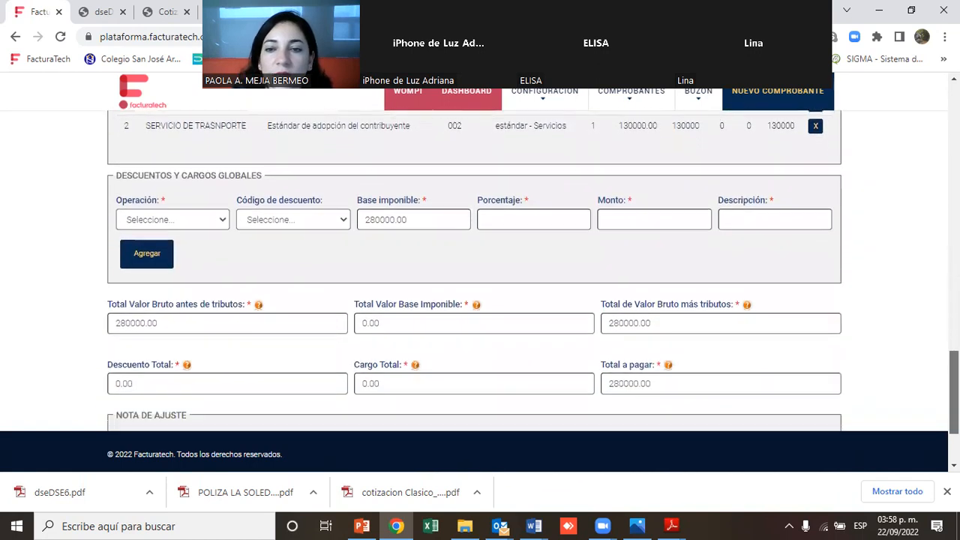
scroll(480, 270, up, 1)
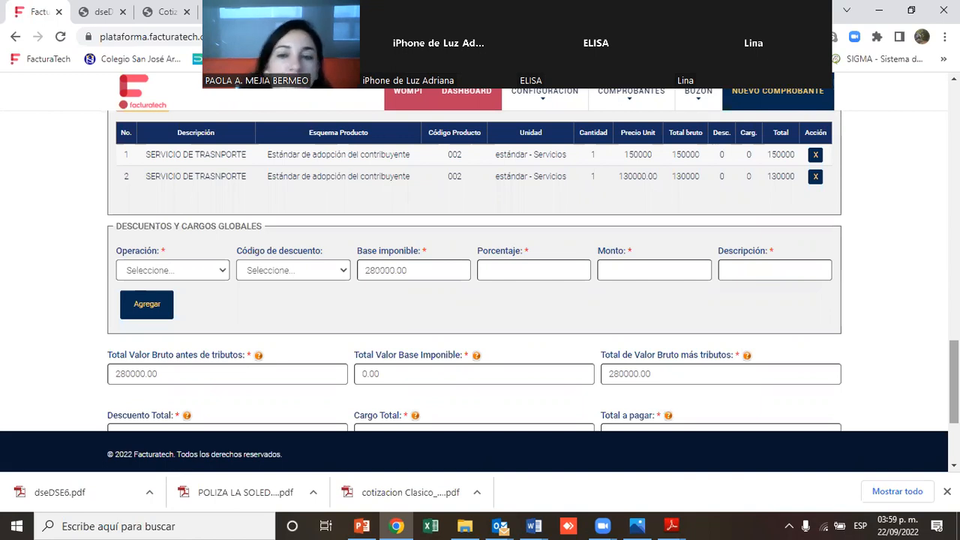
scroll(474, 270, down, 2)
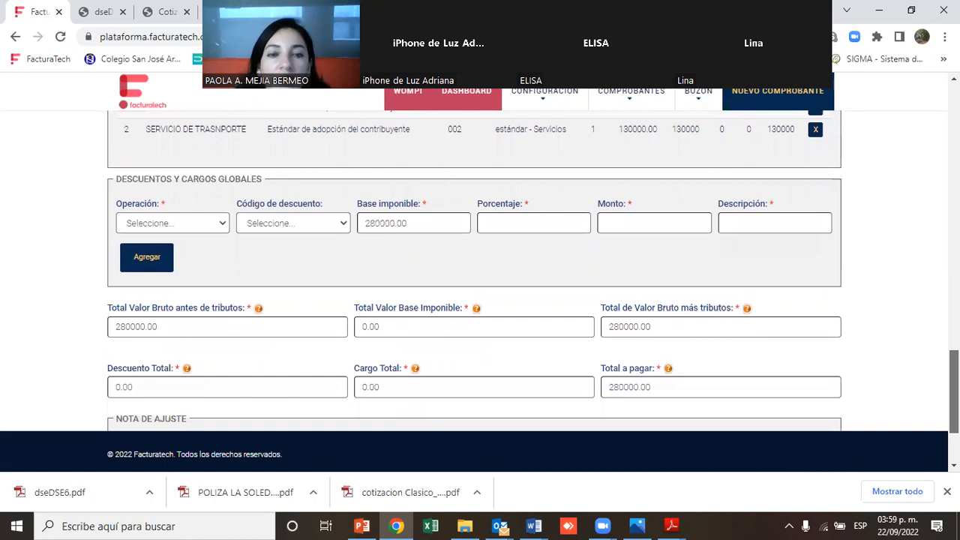
drag(954, 405, 954, 418)
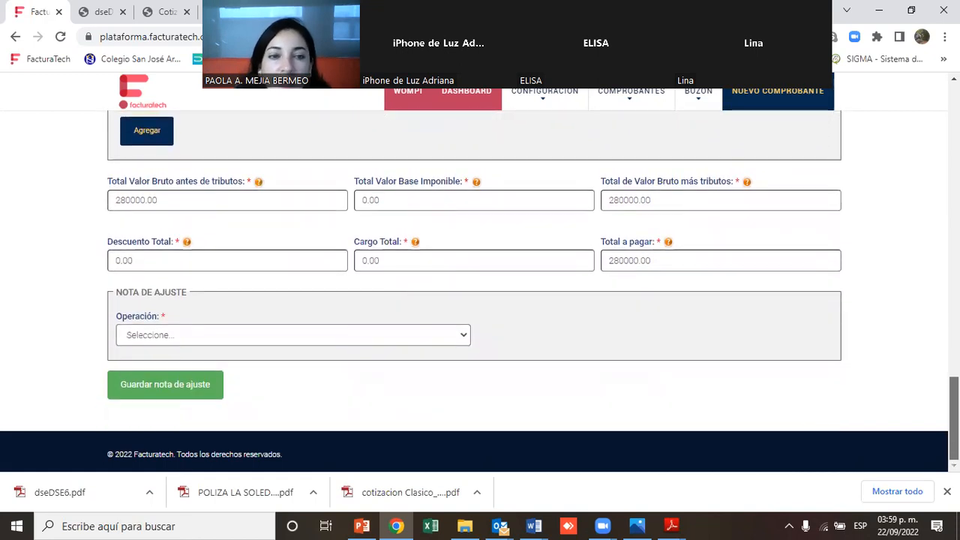
click(183, 383)
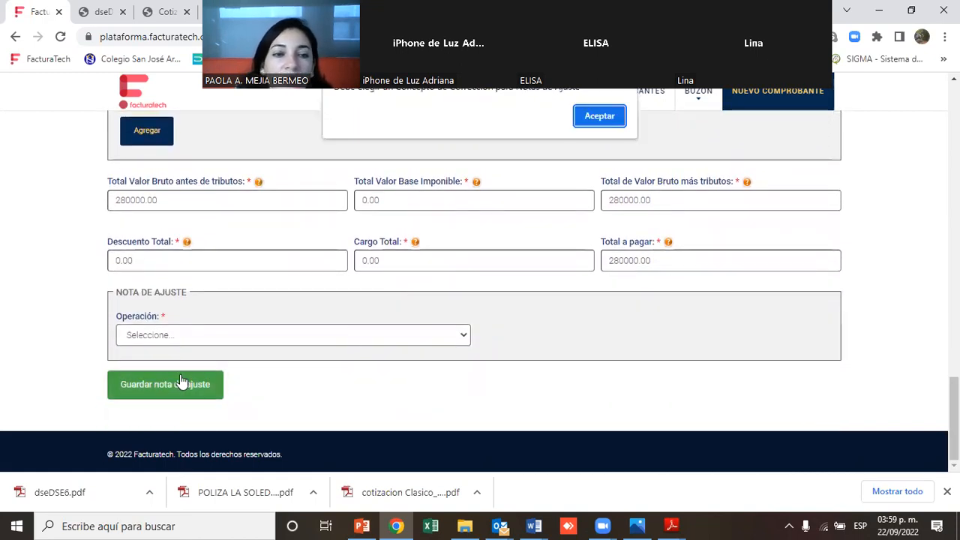
click(593, 119)
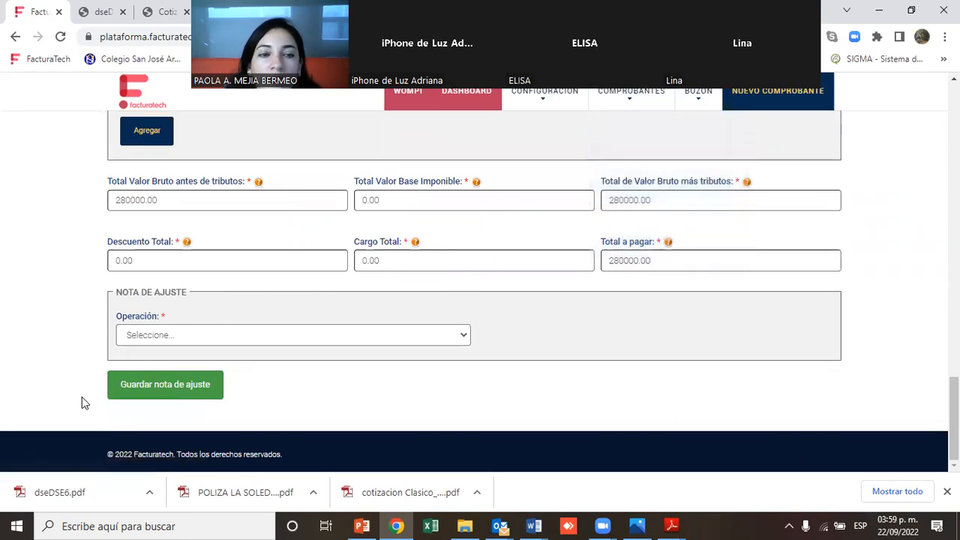
click(164, 390)
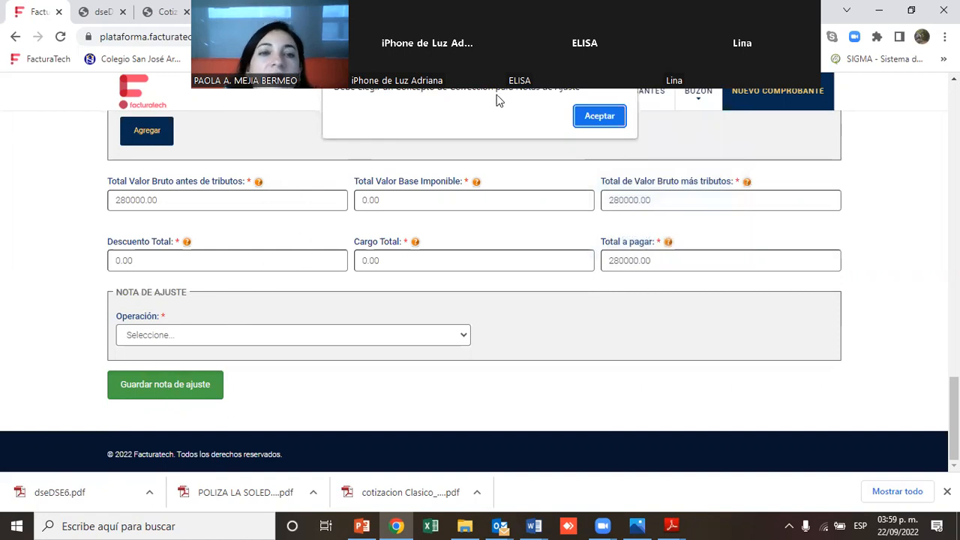
click(598, 114)
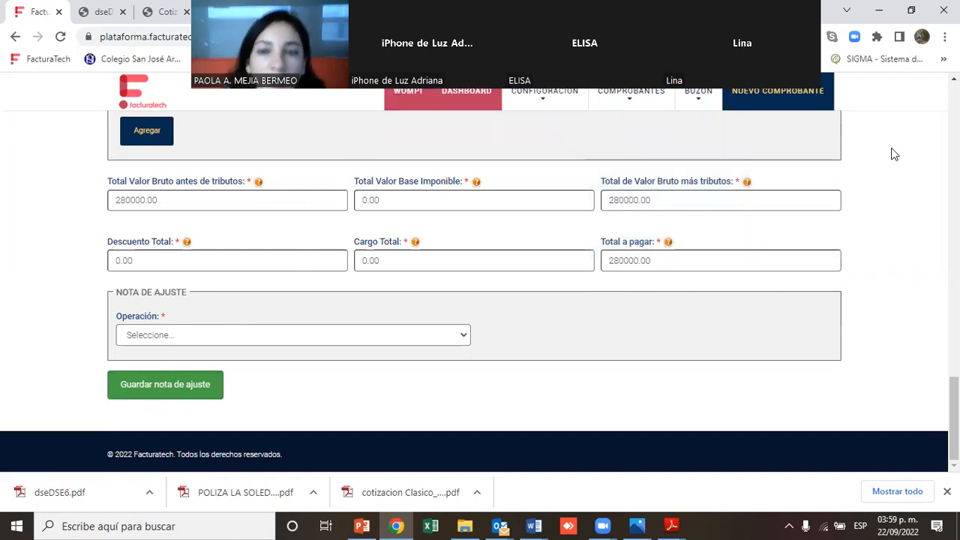
Set the adjustment note's operation concept to Otros
drag(954, 420, 937, 393)
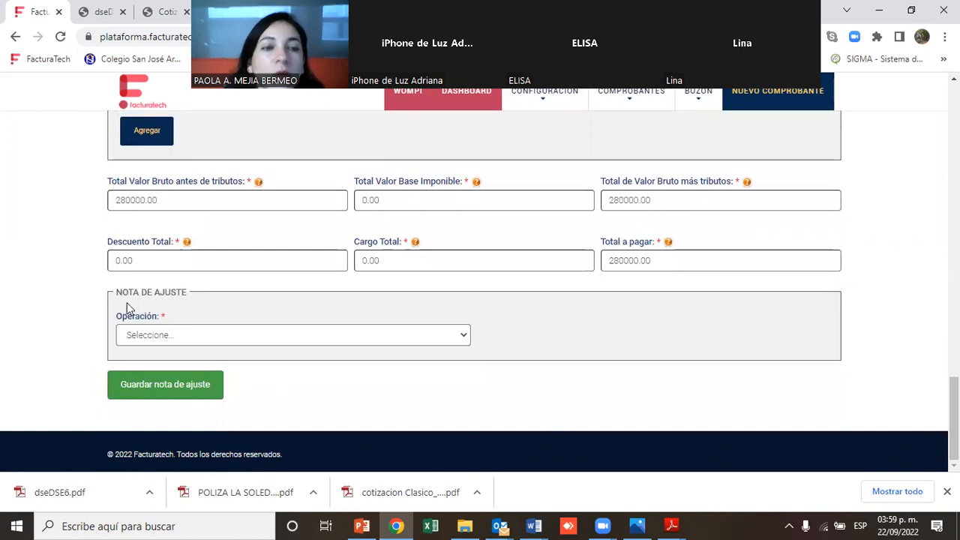
drag(116, 321, 180, 325)
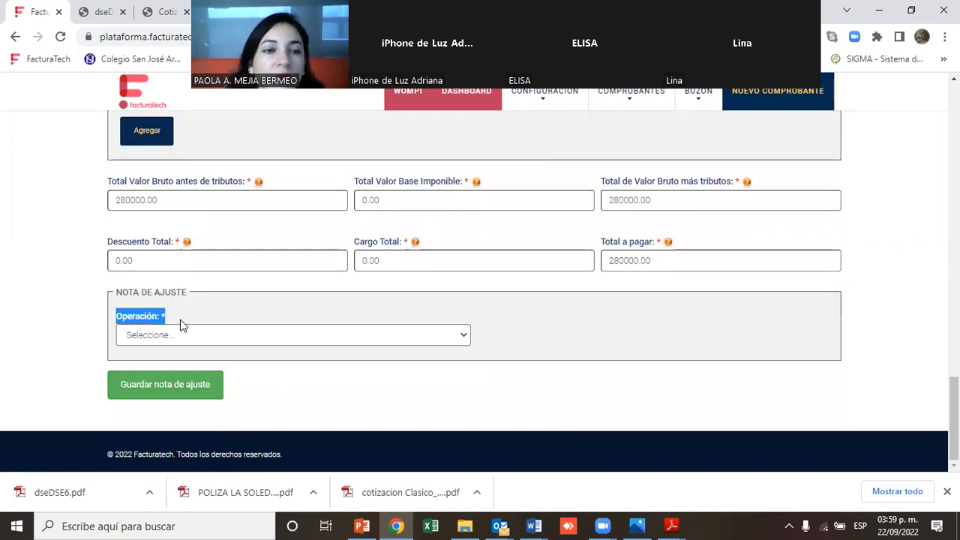
click(267, 336)
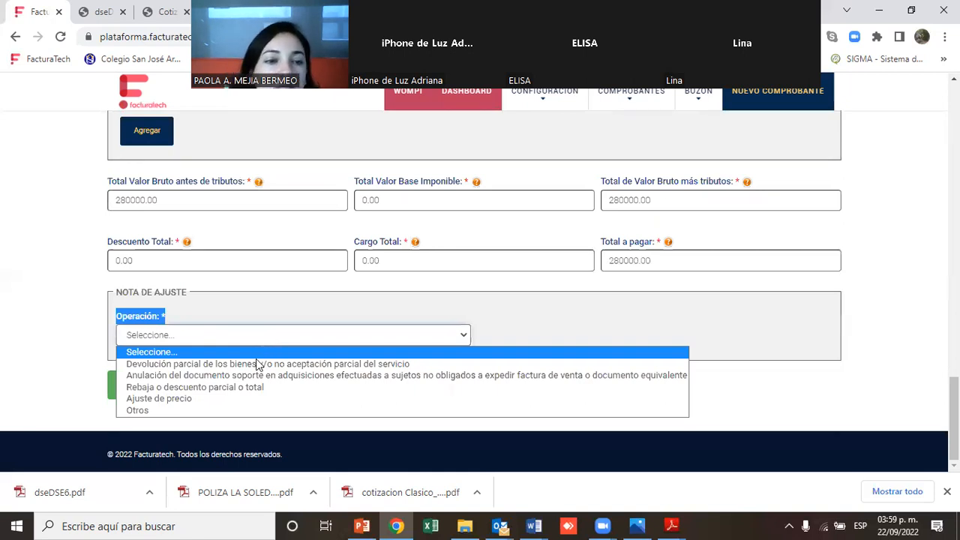
click(222, 399)
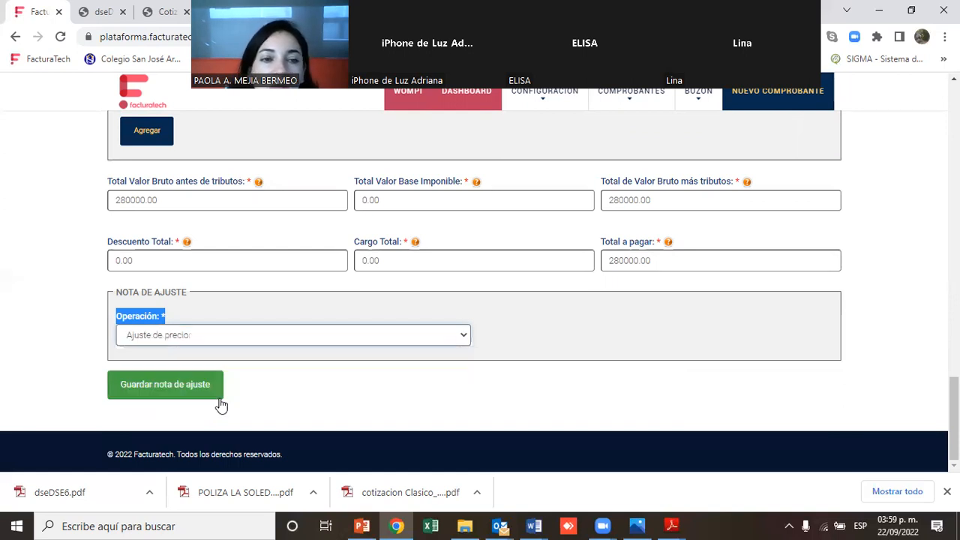
click(209, 336)
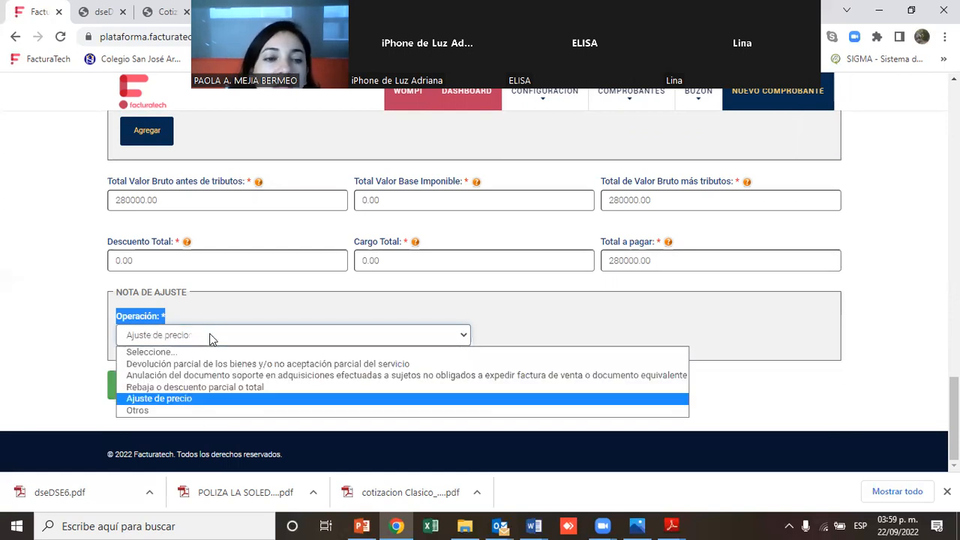
click(189, 411)
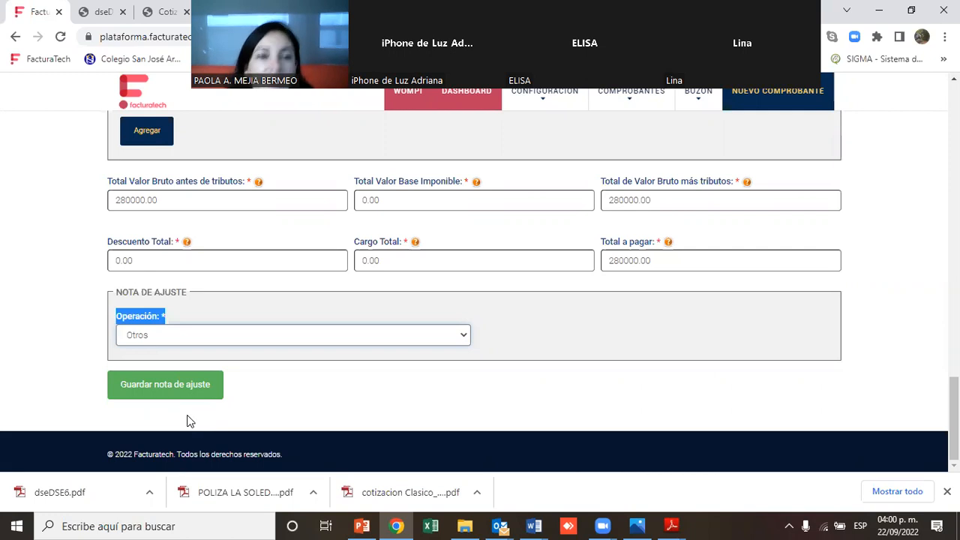
Set the adjustment note's operation concept to Ajuste de precio and save the note, accepting the confirmation
click(230, 342)
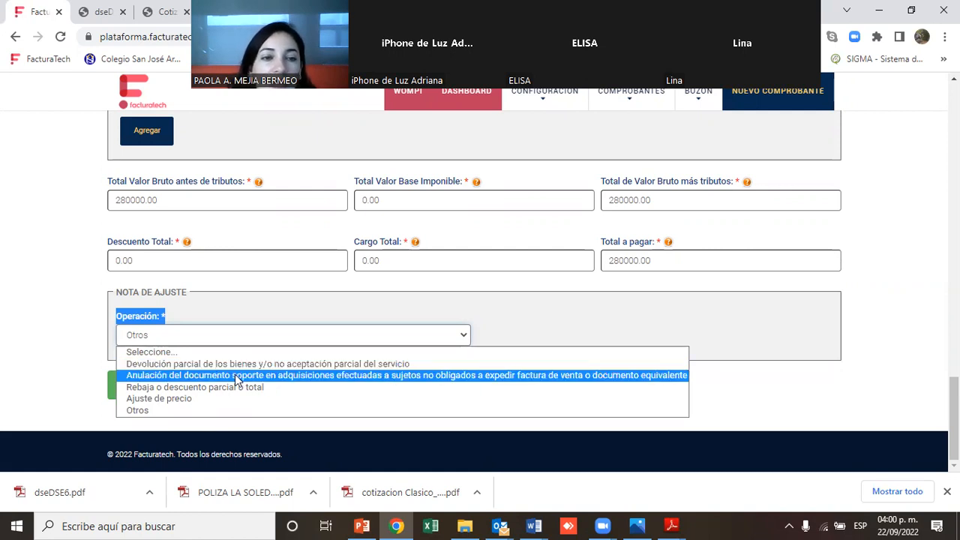
click(161, 398)
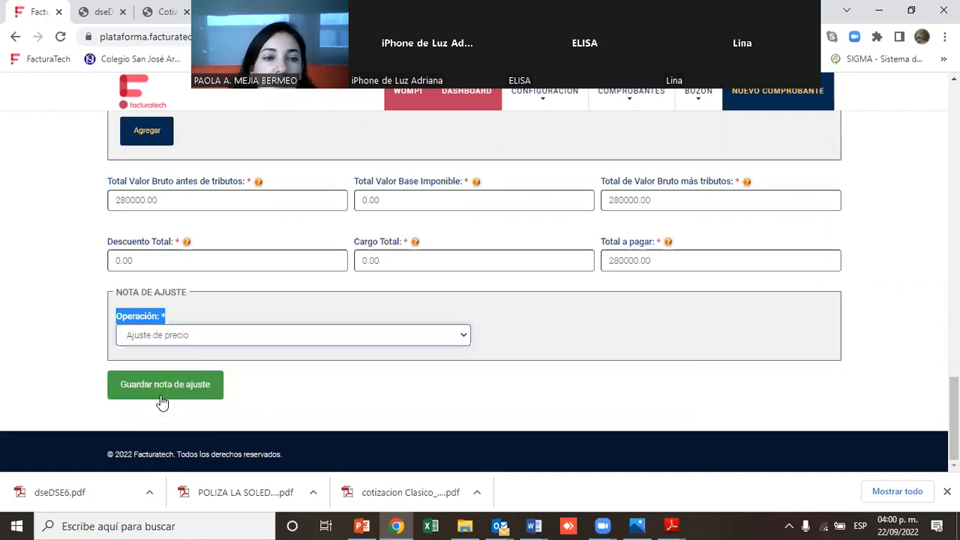
click(159, 385)
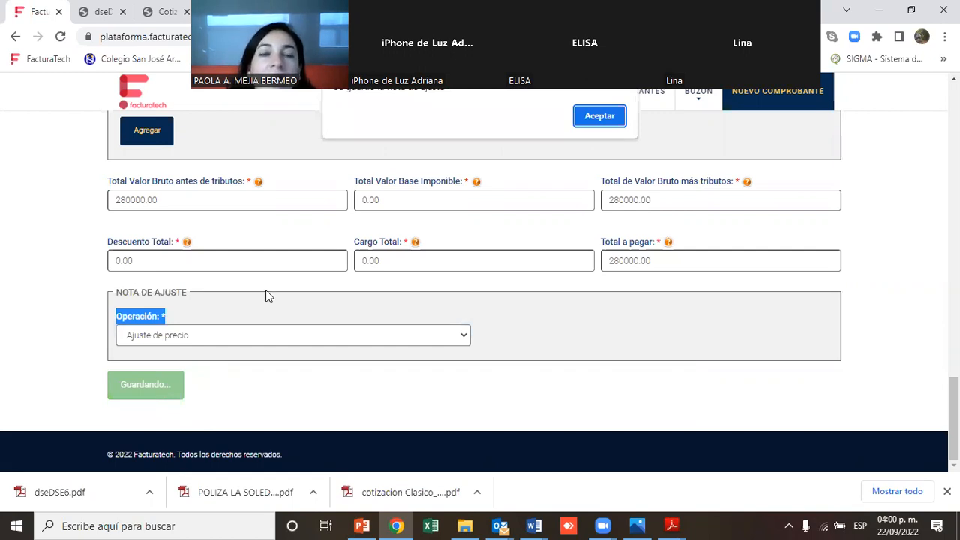
click(599, 117)
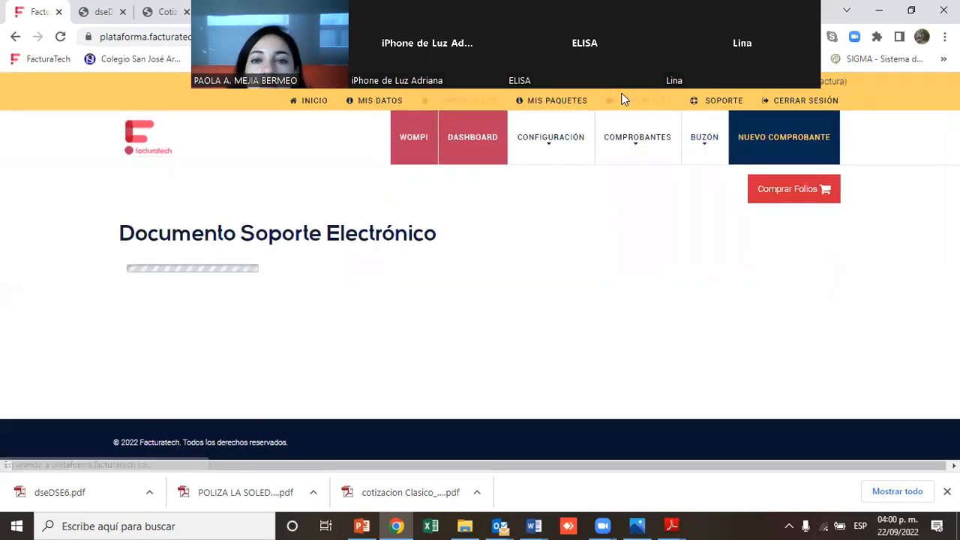
Review the new adjustment note NADS1 alongside document DSE5 in the support documents list, comparing folio, total and provider
mouse_move(628, 138)
mouse_move(641, 219)
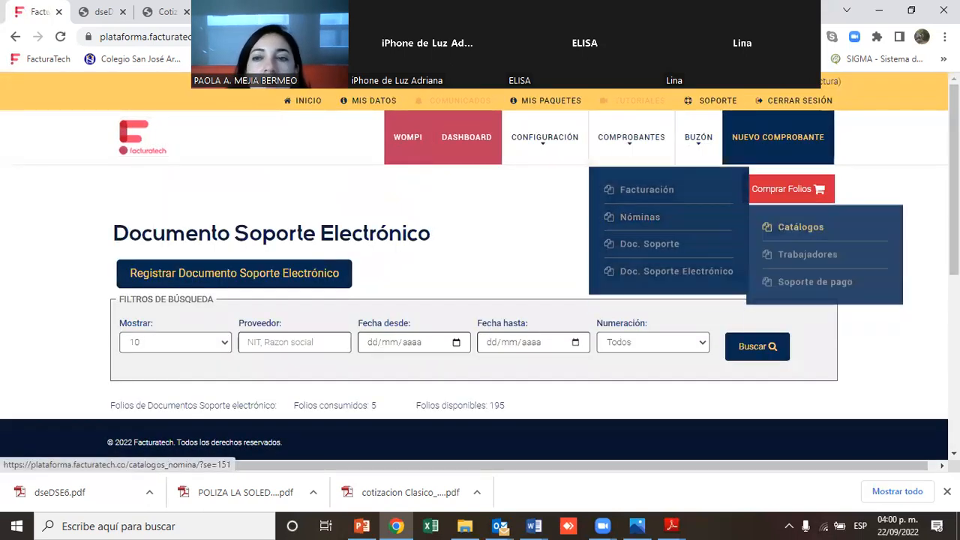
drag(953, 203, 954, 332)
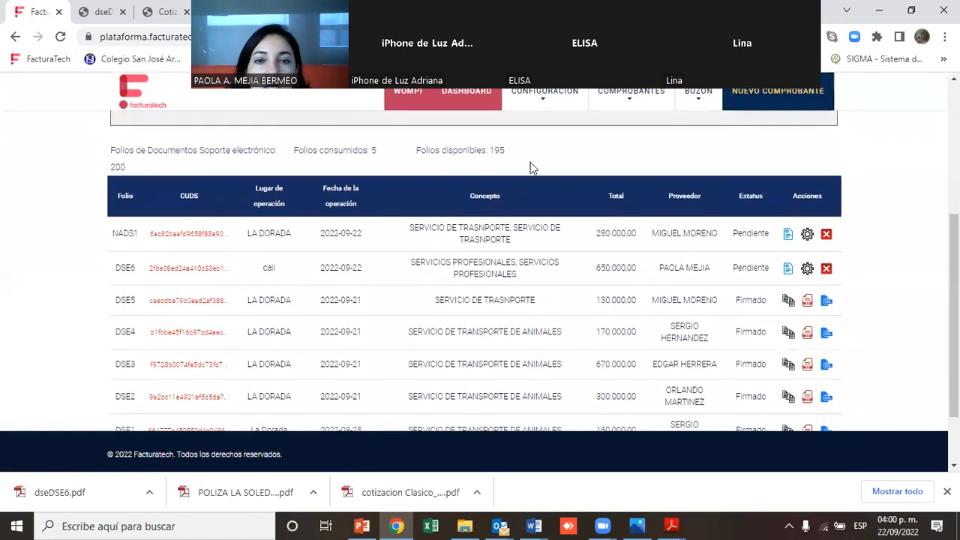
drag(111, 239, 147, 239)
drag(112, 302, 140, 301)
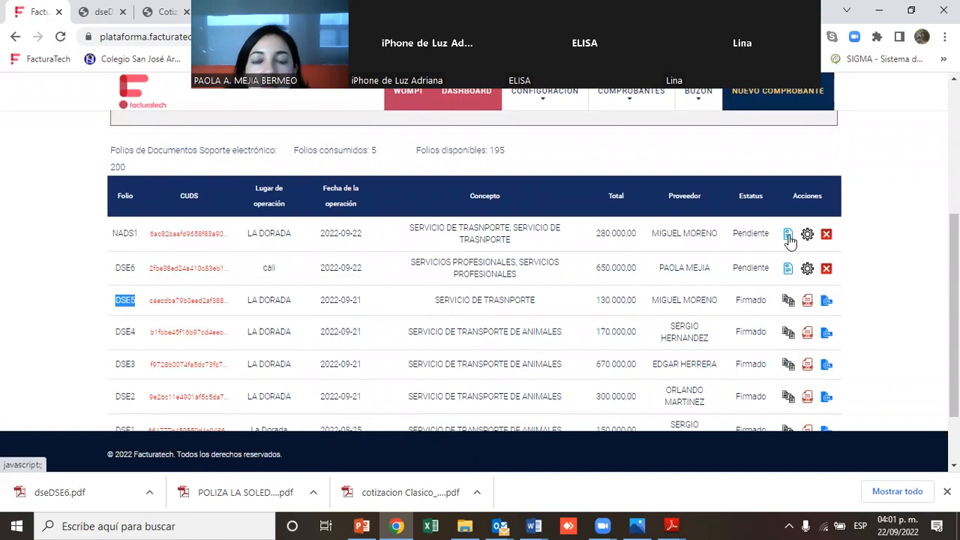
drag(595, 234, 637, 234)
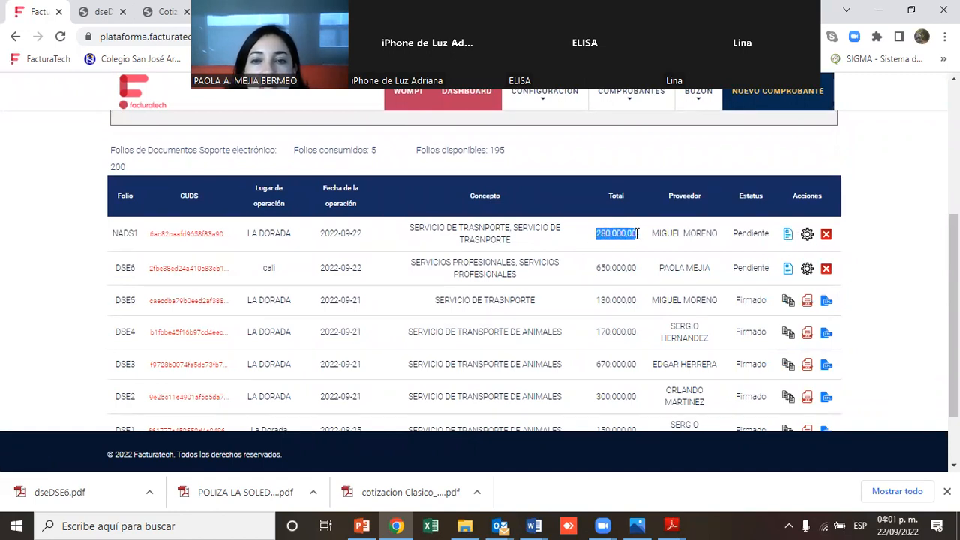
drag(653, 300, 719, 300)
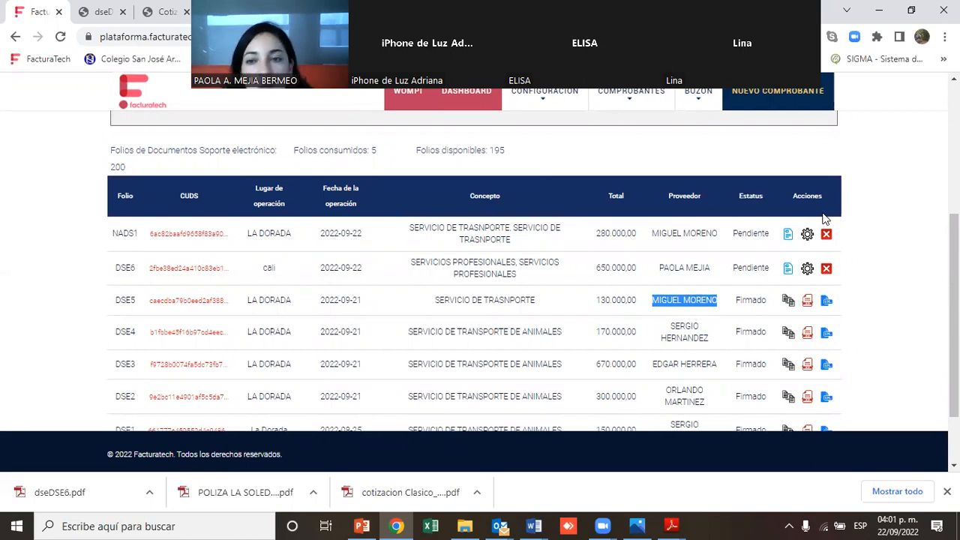
Preview the NADS1 adjustment note, download it as the PDF dseNADS1, and open the downloaded file
click(789, 235)
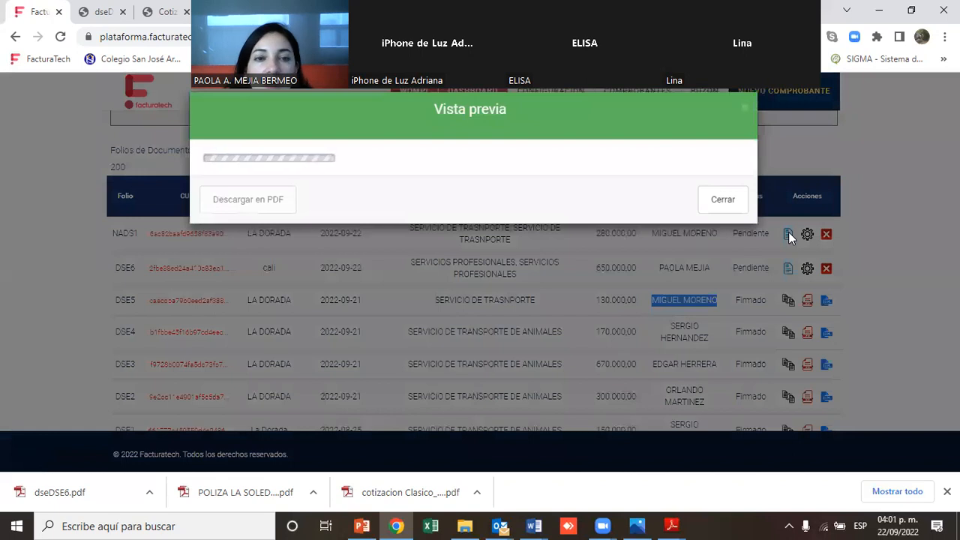
scroll(750, 300, down, 10)
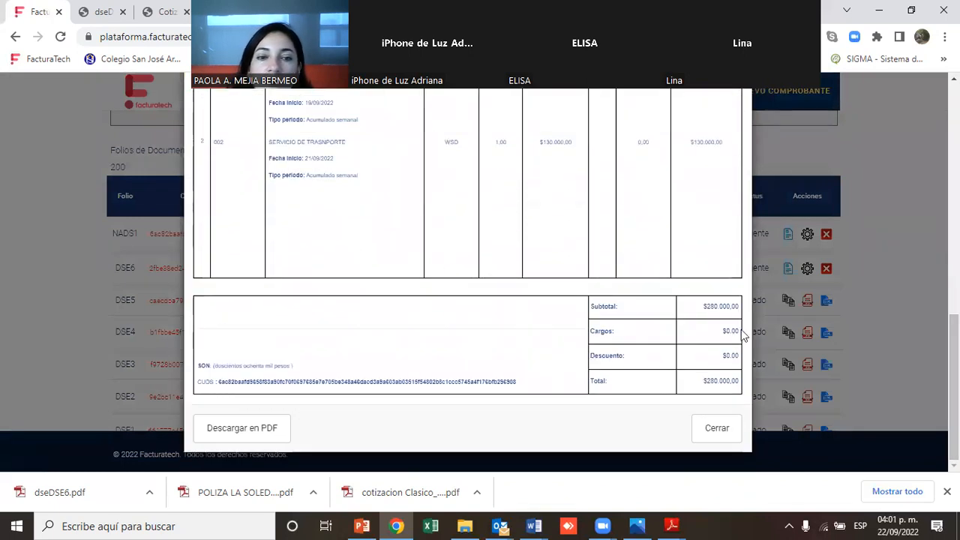
click(266, 436)
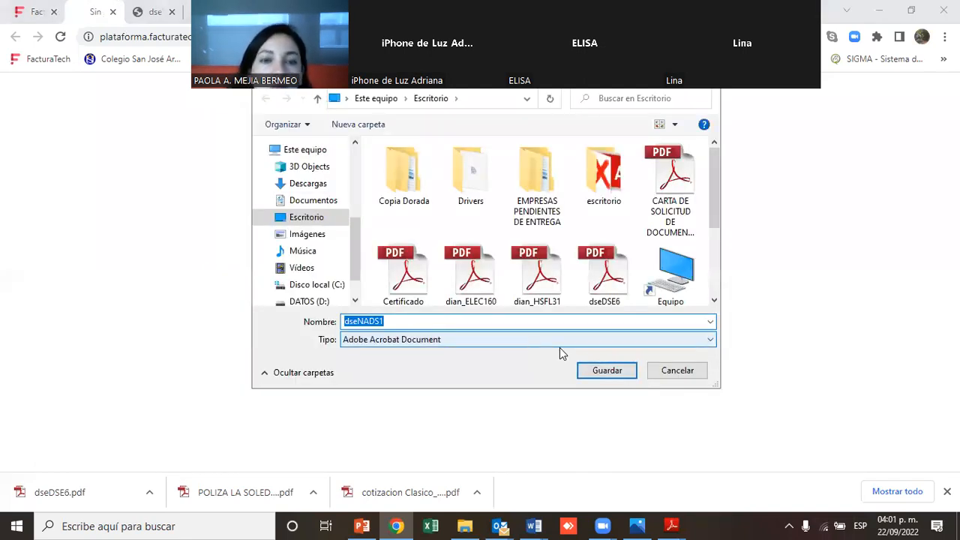
click(607, 371)
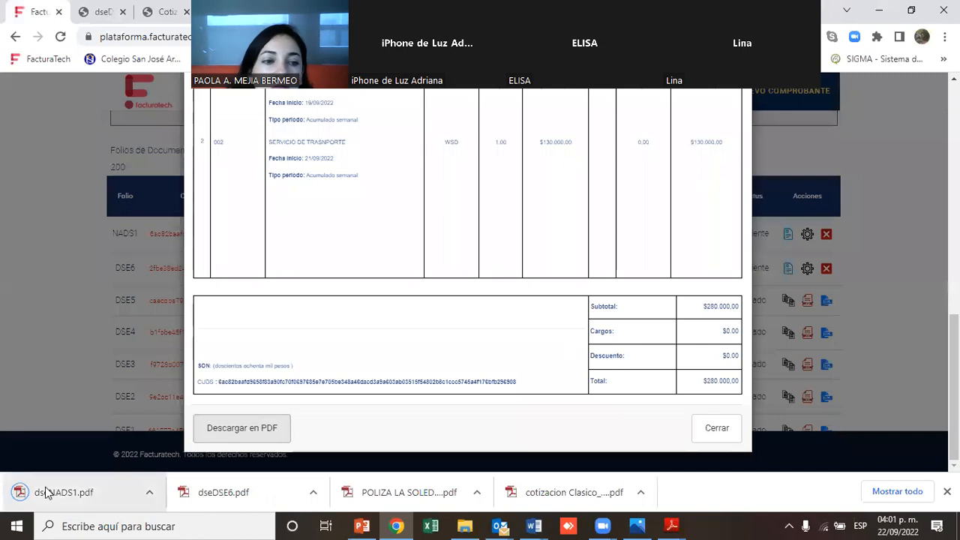
click(45, 491)
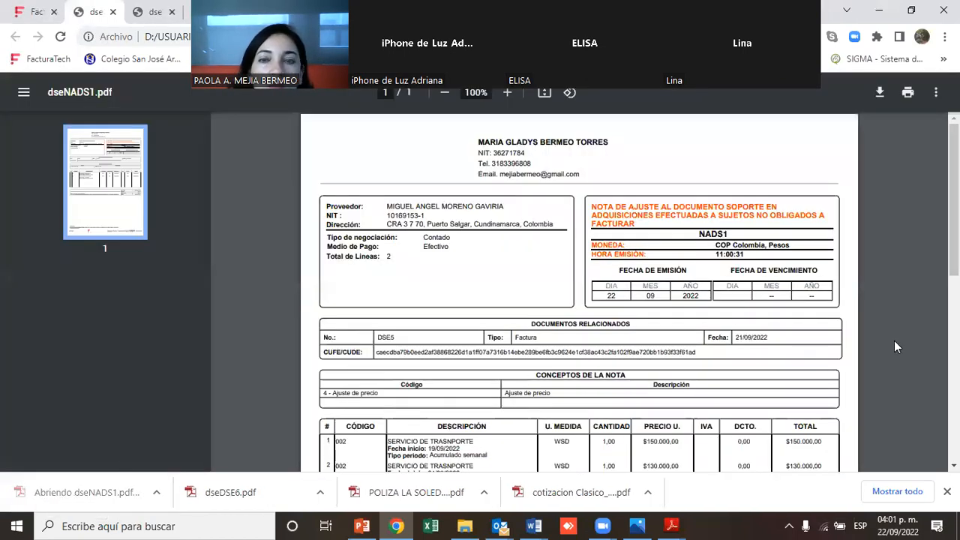
Examine the NADS1 PDF's related document, CUFE code, item lines and CUDS code
scroll(387, 120, down, 1)
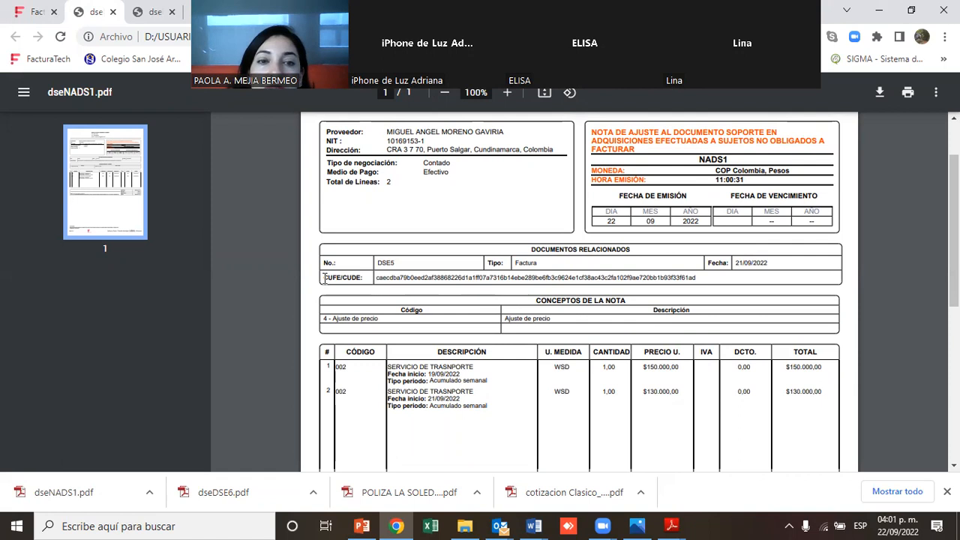
double_click(398, 264)
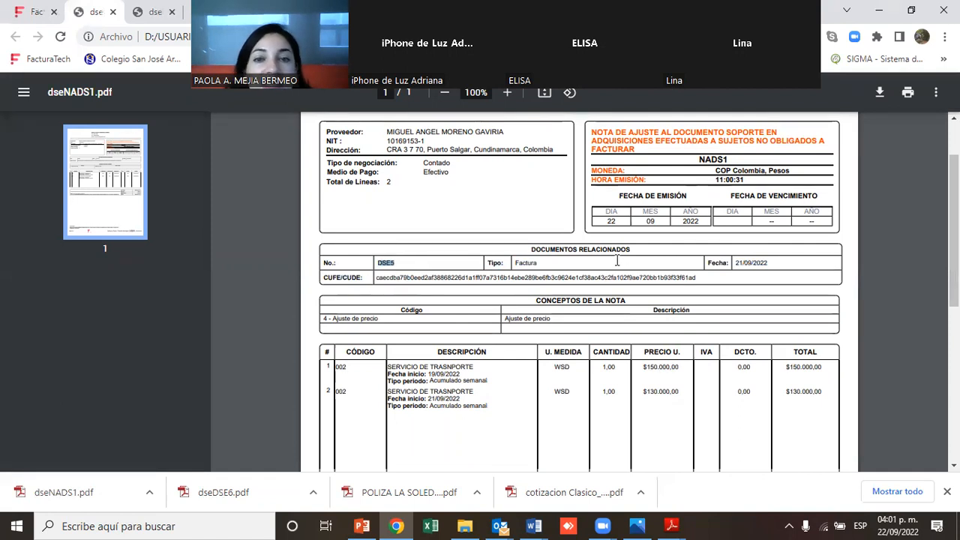
drag(529, 248, 653, 251)
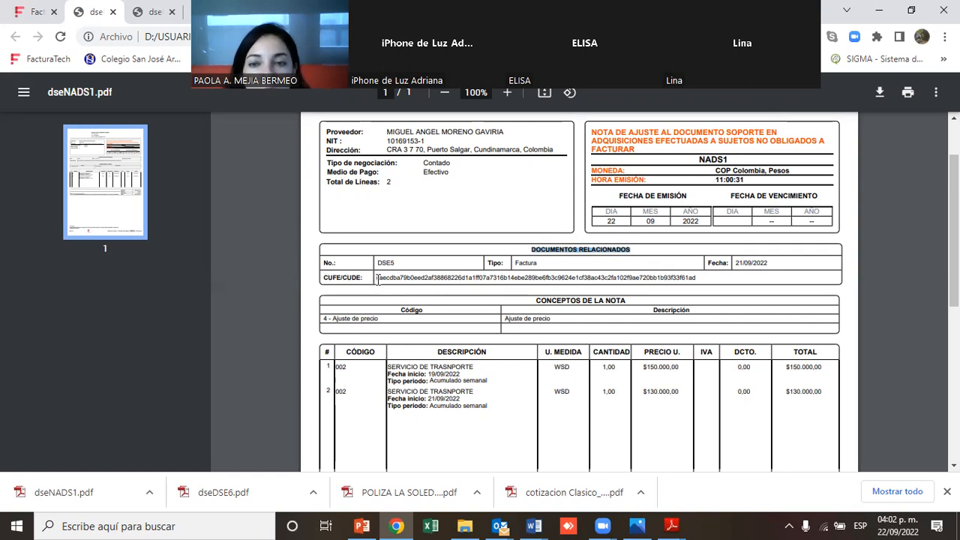
drag(377, 279, 702, 277)
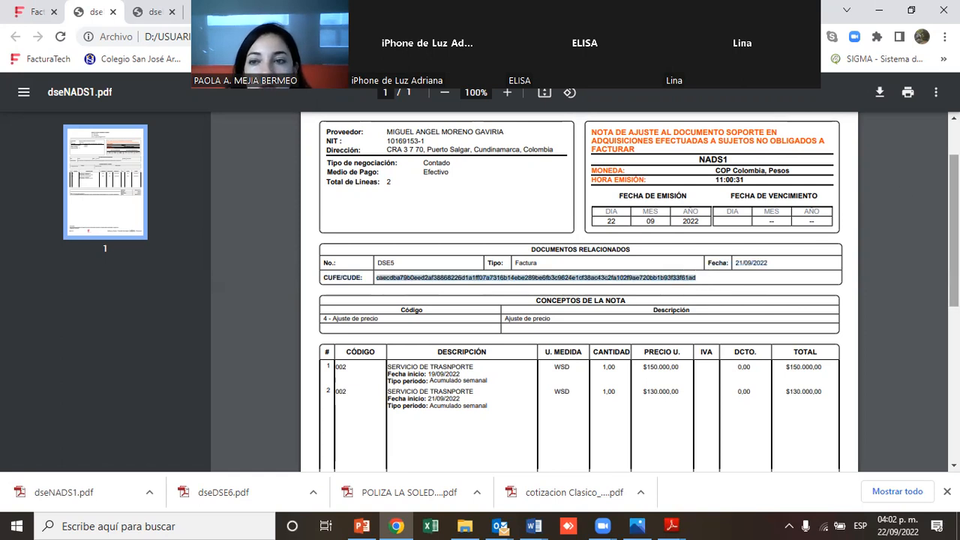
scroll(580, 293, down, 2)
scroll(886, 224, down, 1)
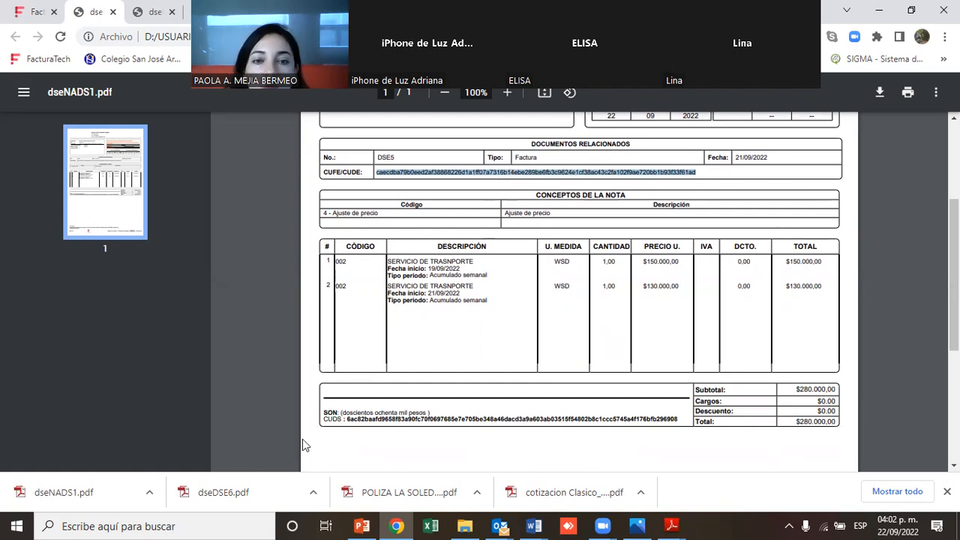
drag(344, 419, 680, 419)
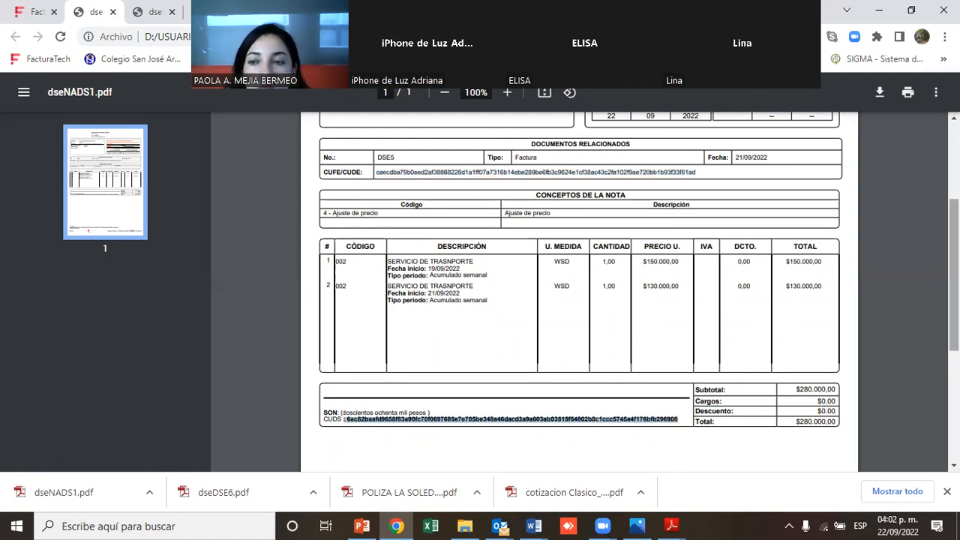
scroll(578, 292, down, 3)
scroll(578, 292, up, 2)
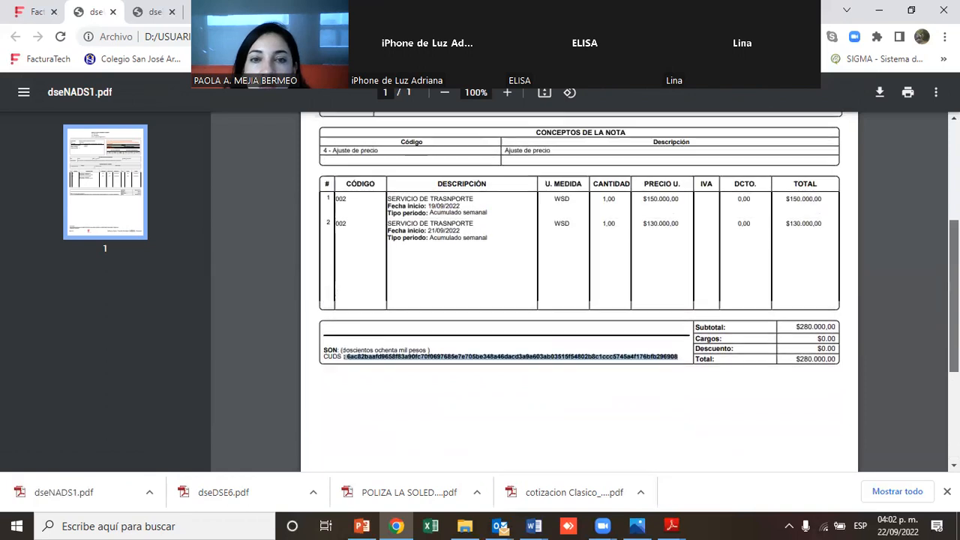
scroll(578, 292, up, 3)
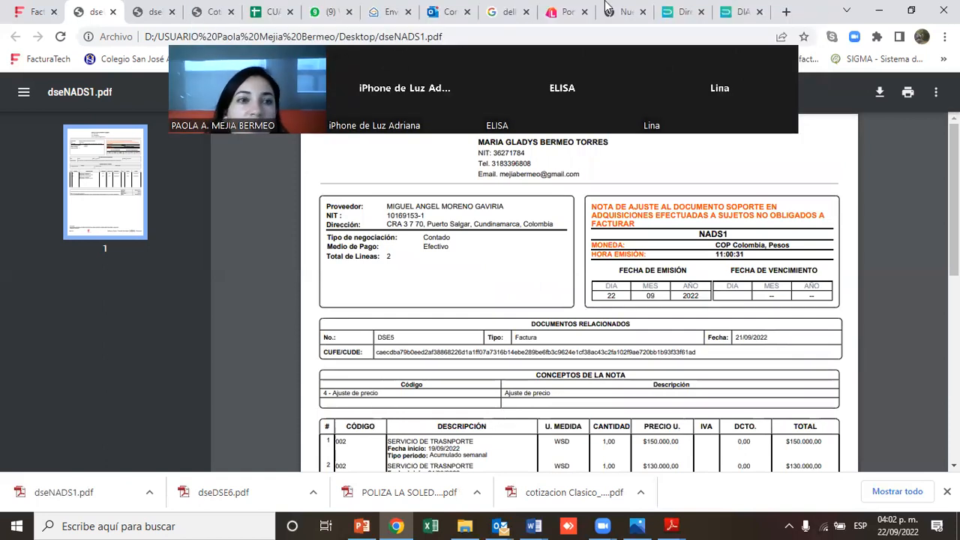
Return to the Facturatech tab and close the NADS1 preview
click(34, 14)
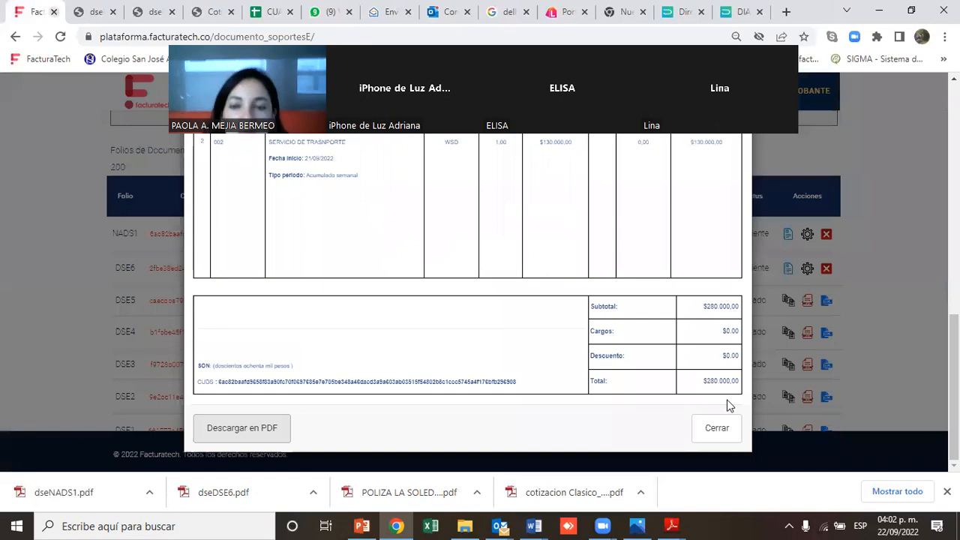
click(731, 429)
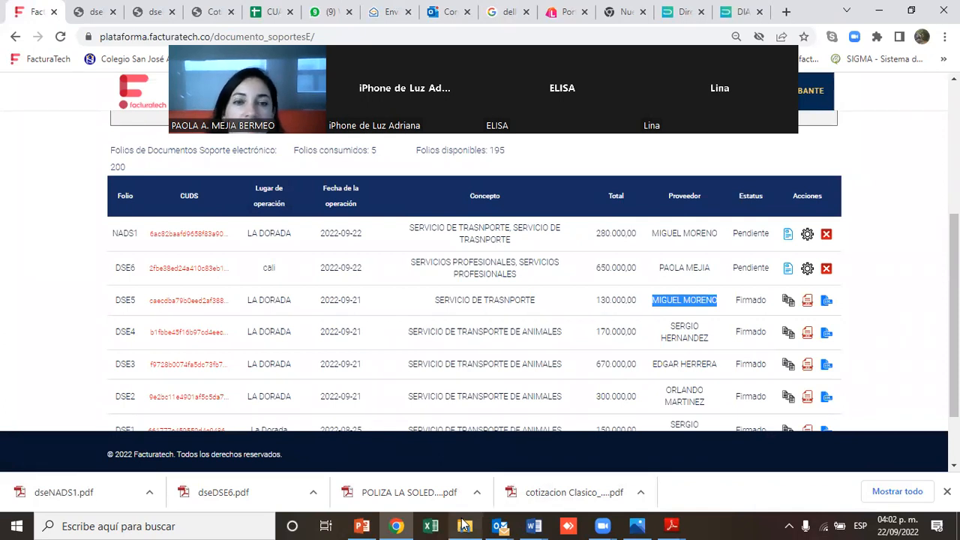
click(367, 413)
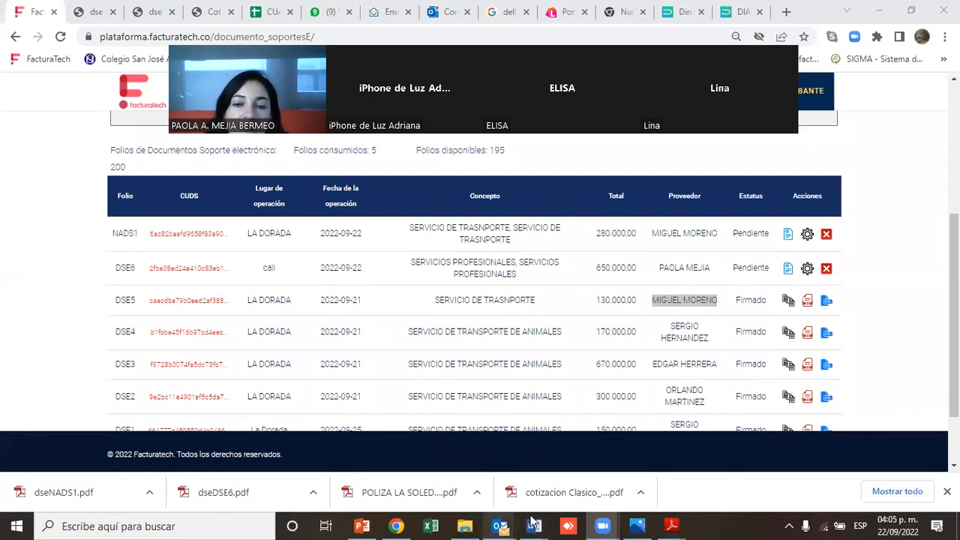
mouse_move(504, 525)
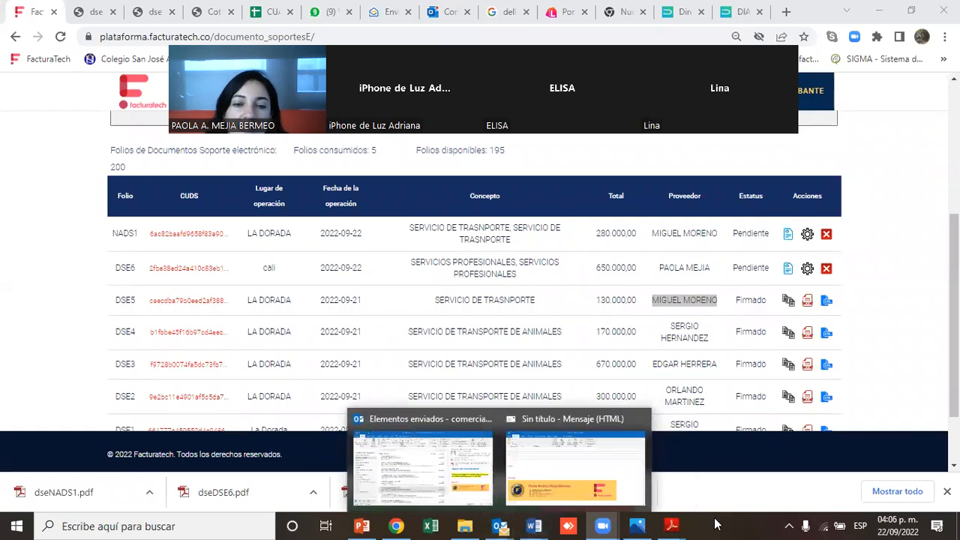